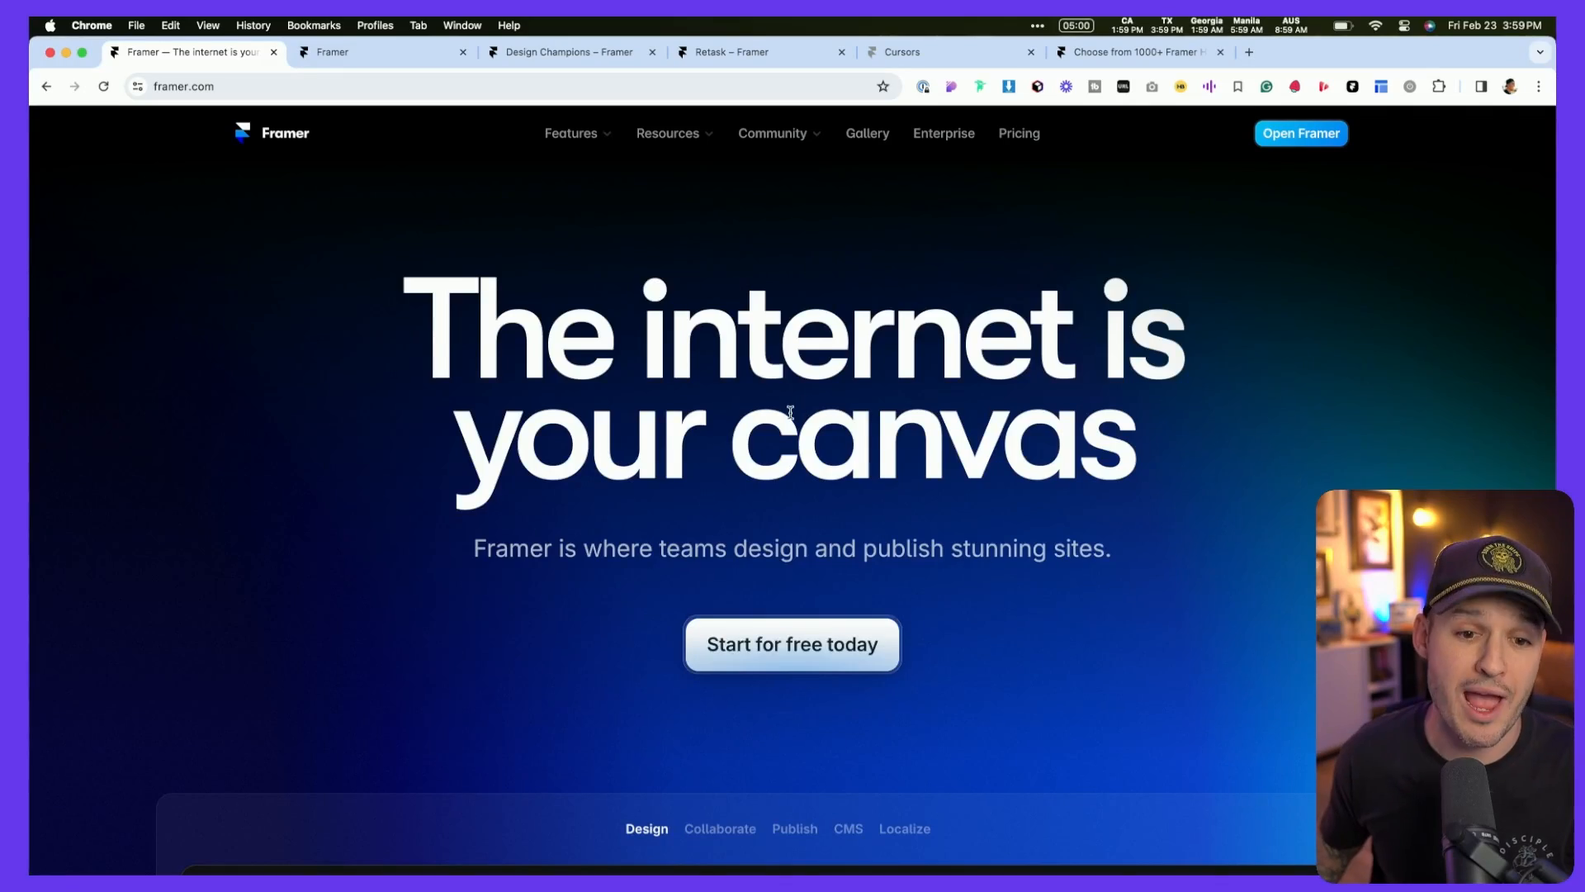
{"action": "scroll", "coordinate": [790, 412], "scroll_direction": "down", "scroll_amount": 8}
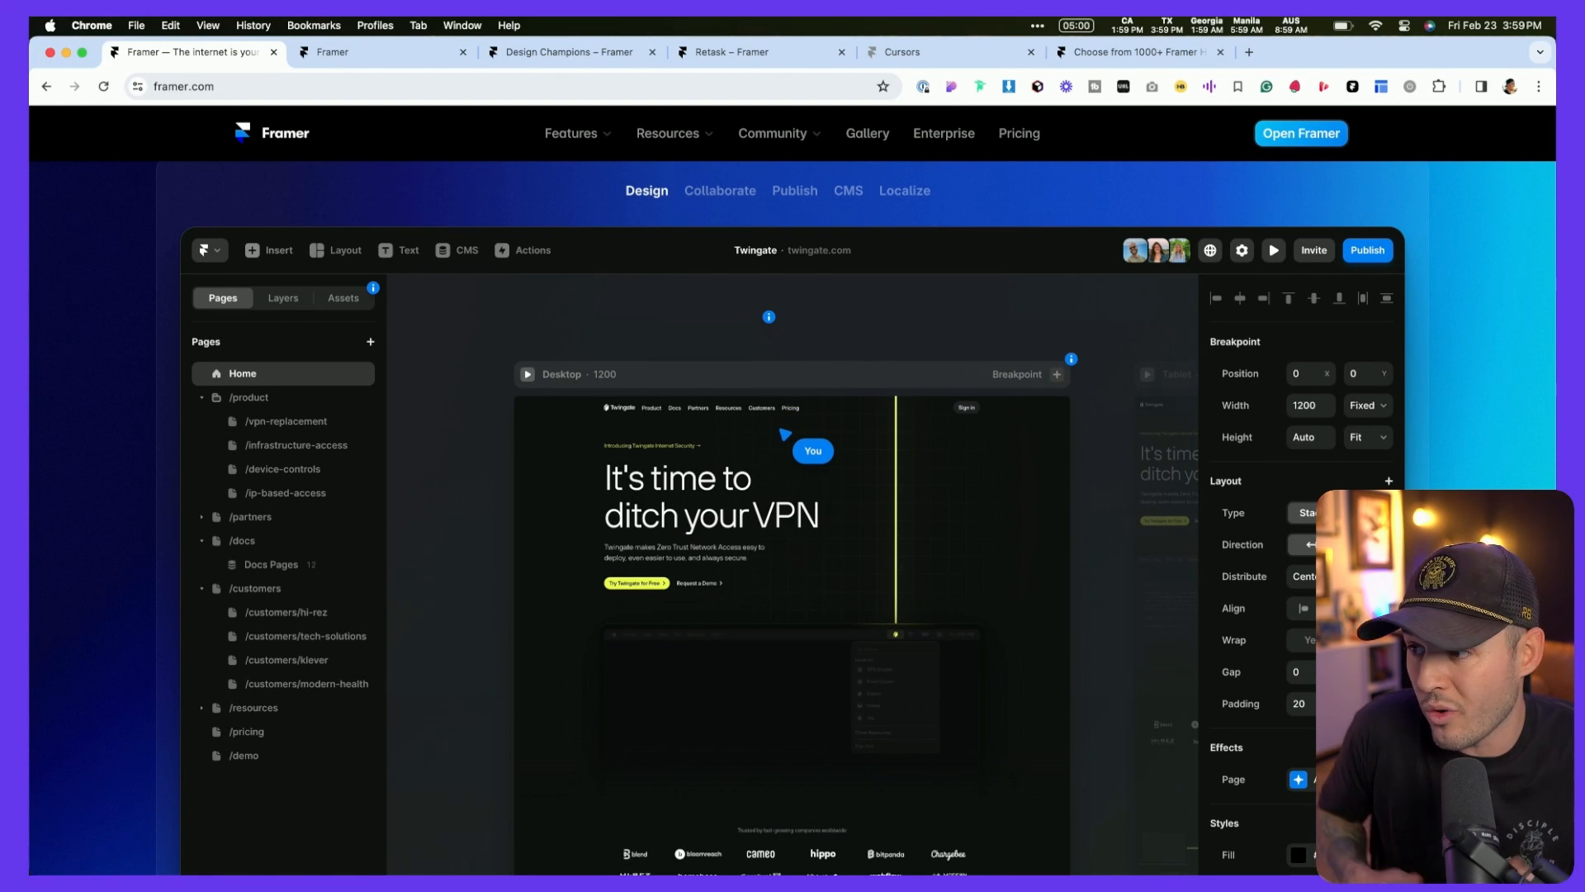
{"action": "scroll", "coordinate": [793, 495], "scroll_direction": "up", "scroll_amount": 1}
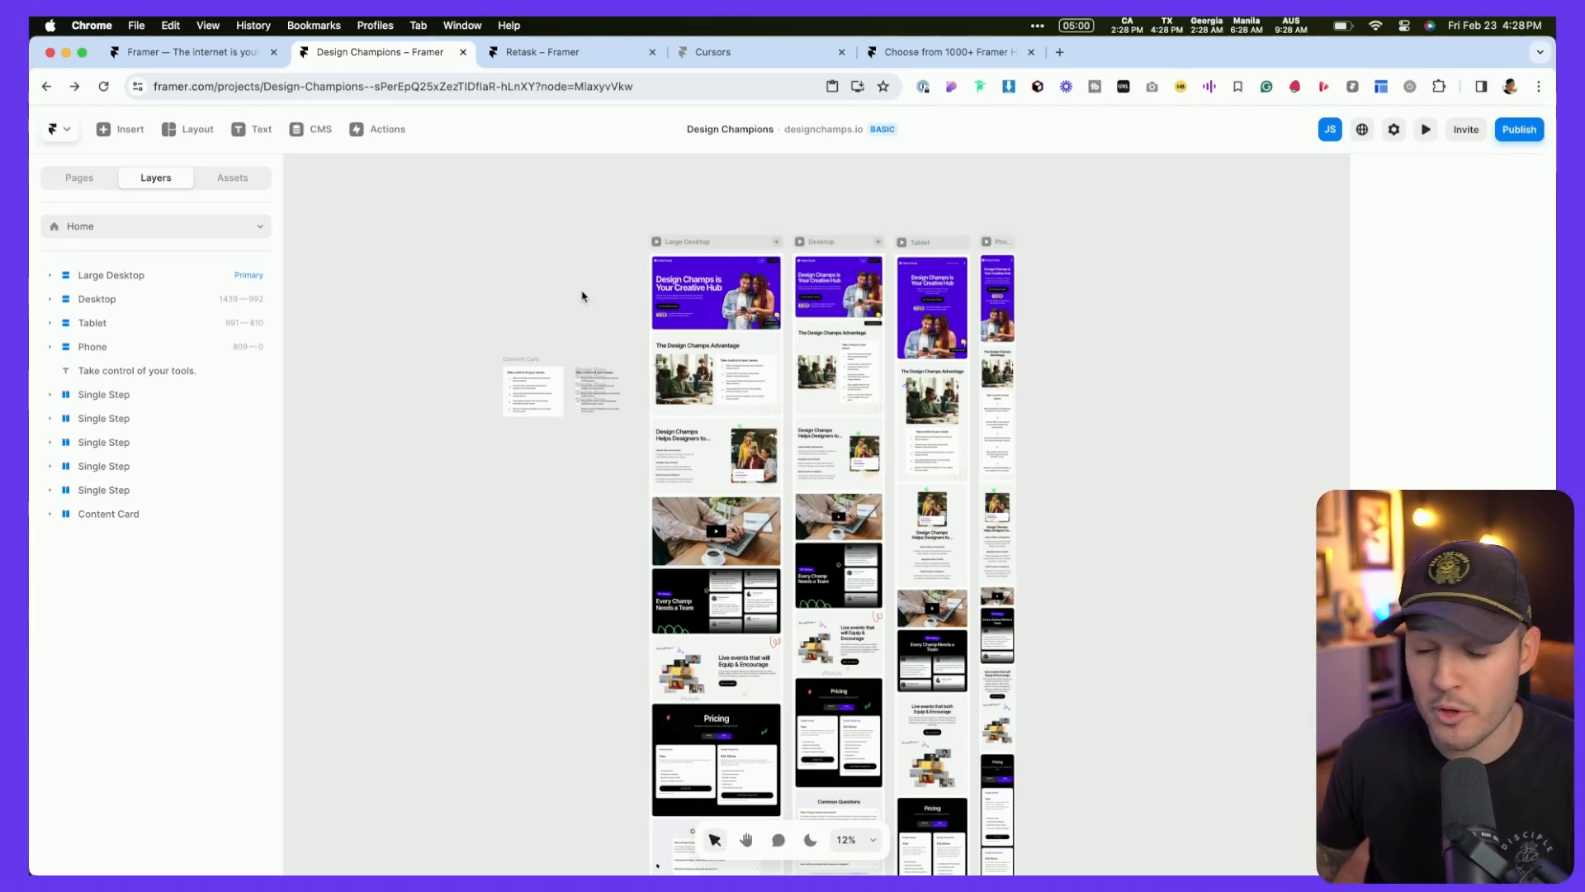
Step: Examine the Design Champions home page layouts, including the Desktop breakpoint's stack layout
{"action": "scroll", "coordinate": [1096, 244], "scroll_direction": "up", "scroll_amount": 5}
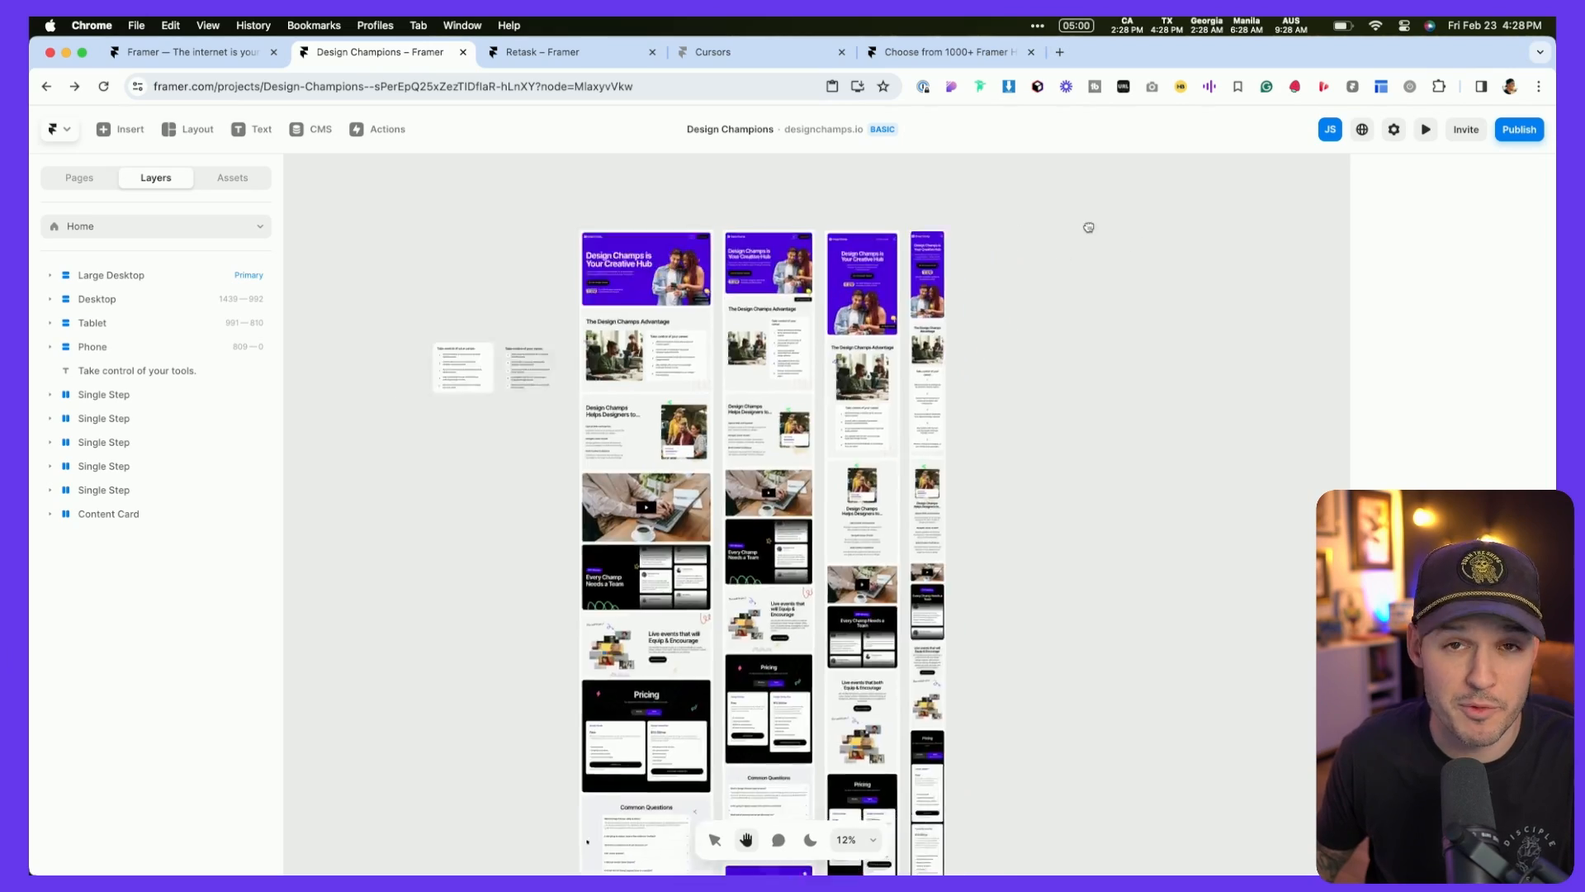
{"action": "scroll", "coordinate": [1159, 397], "scroll_direction": "down", "scroll_amount": 3}
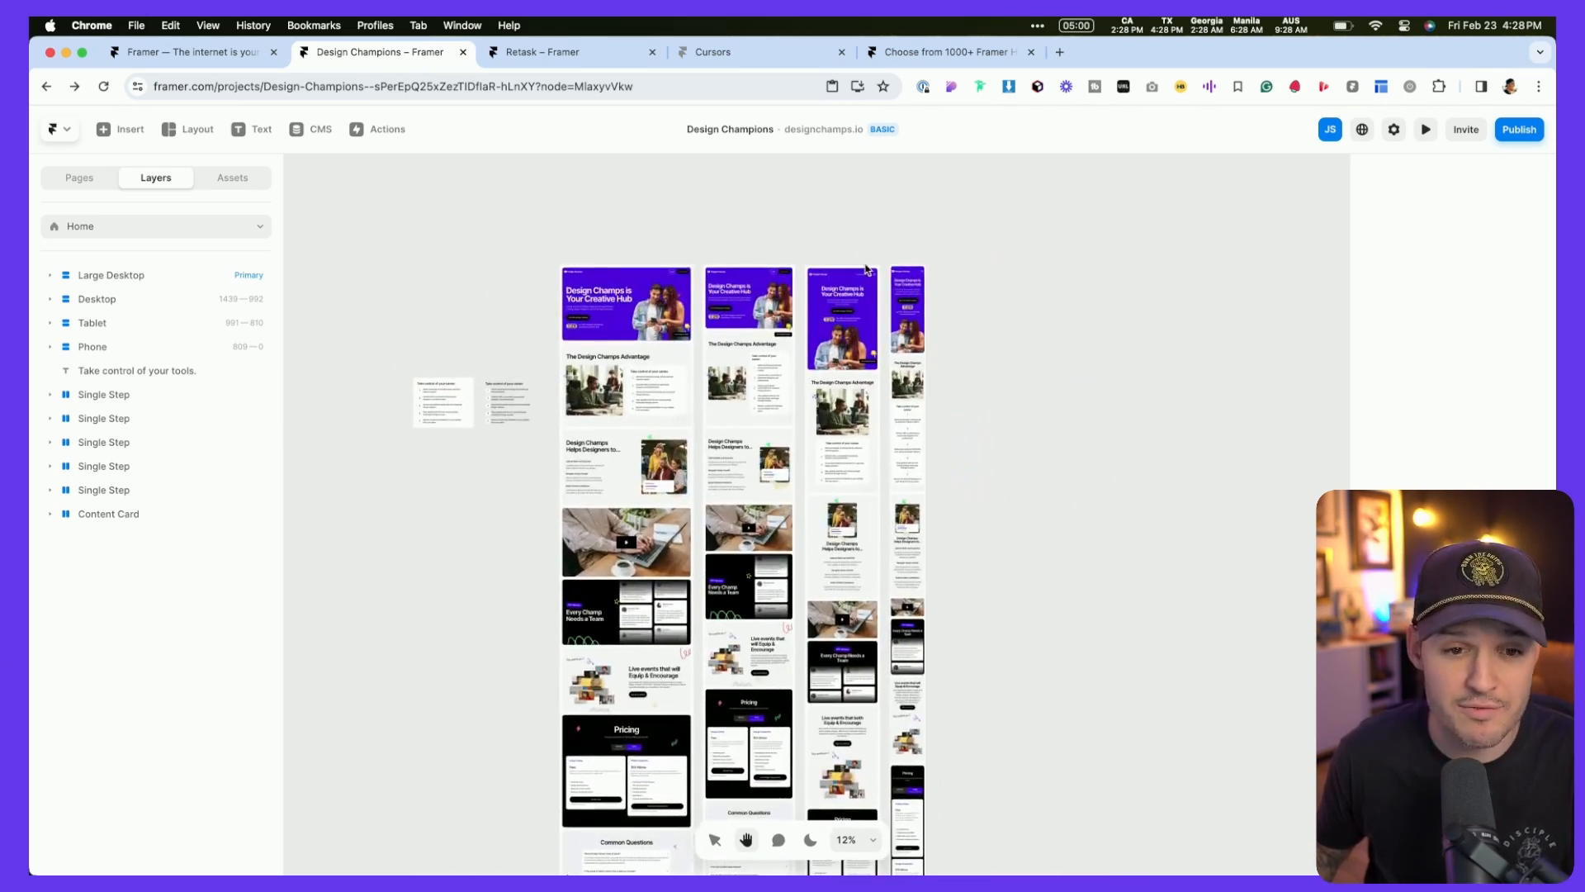
{"action": "scroll", "coordinate": [867, 269], "scroll_direction": "up", "scroll_amount": 5}
{"action": "scroll", "coordinate": [866, 269], "scroll_direction": "left", "scroll_amount": 3}
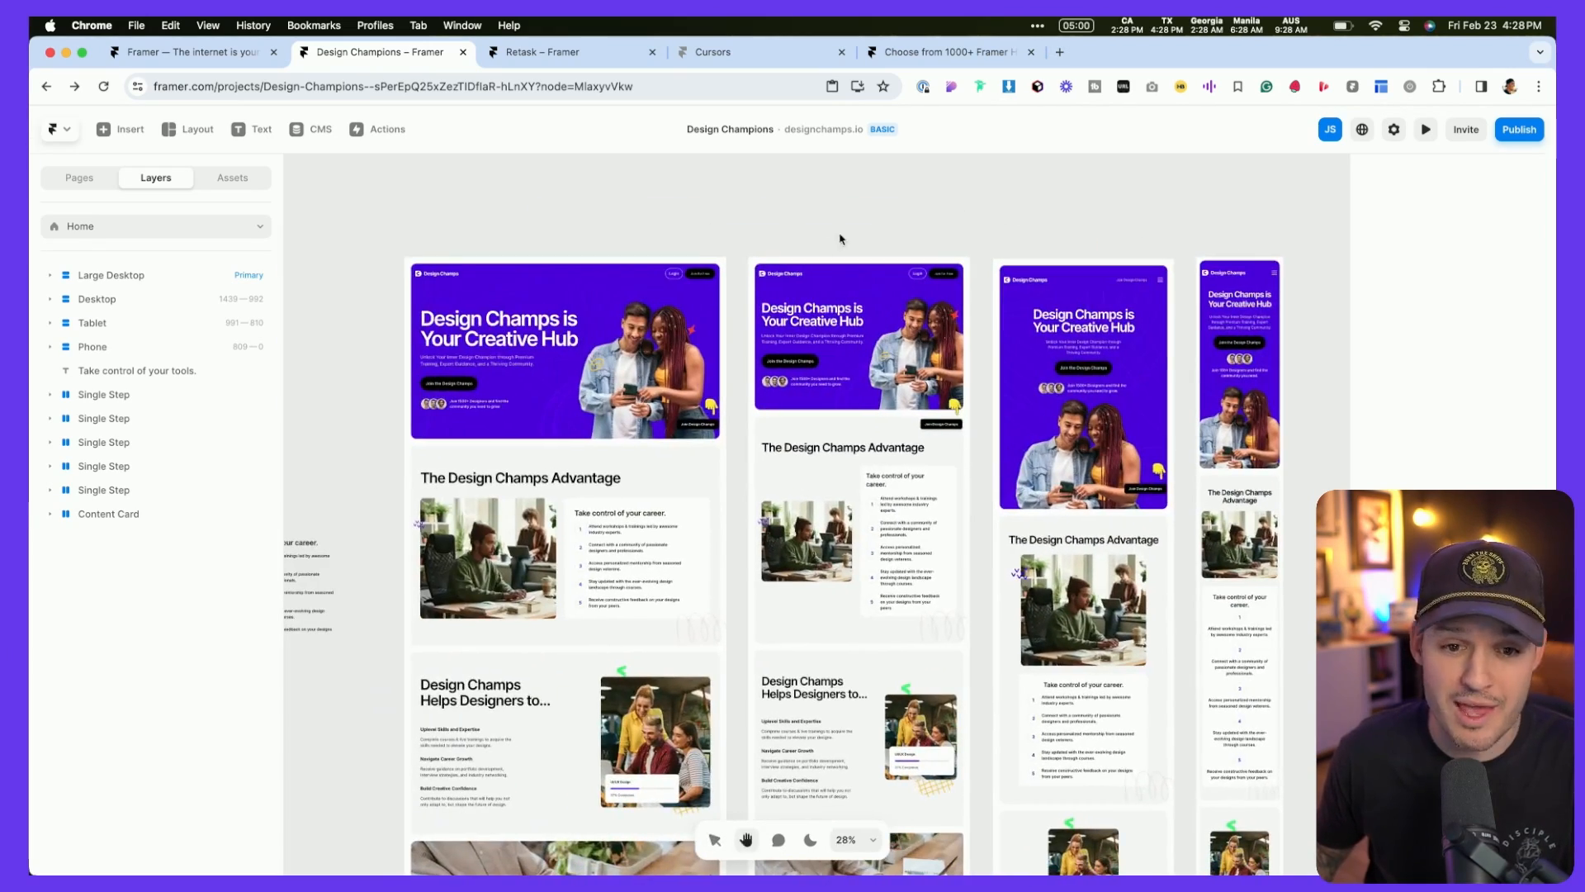
{"action": "left_click", "coordinate": [839, 235]}
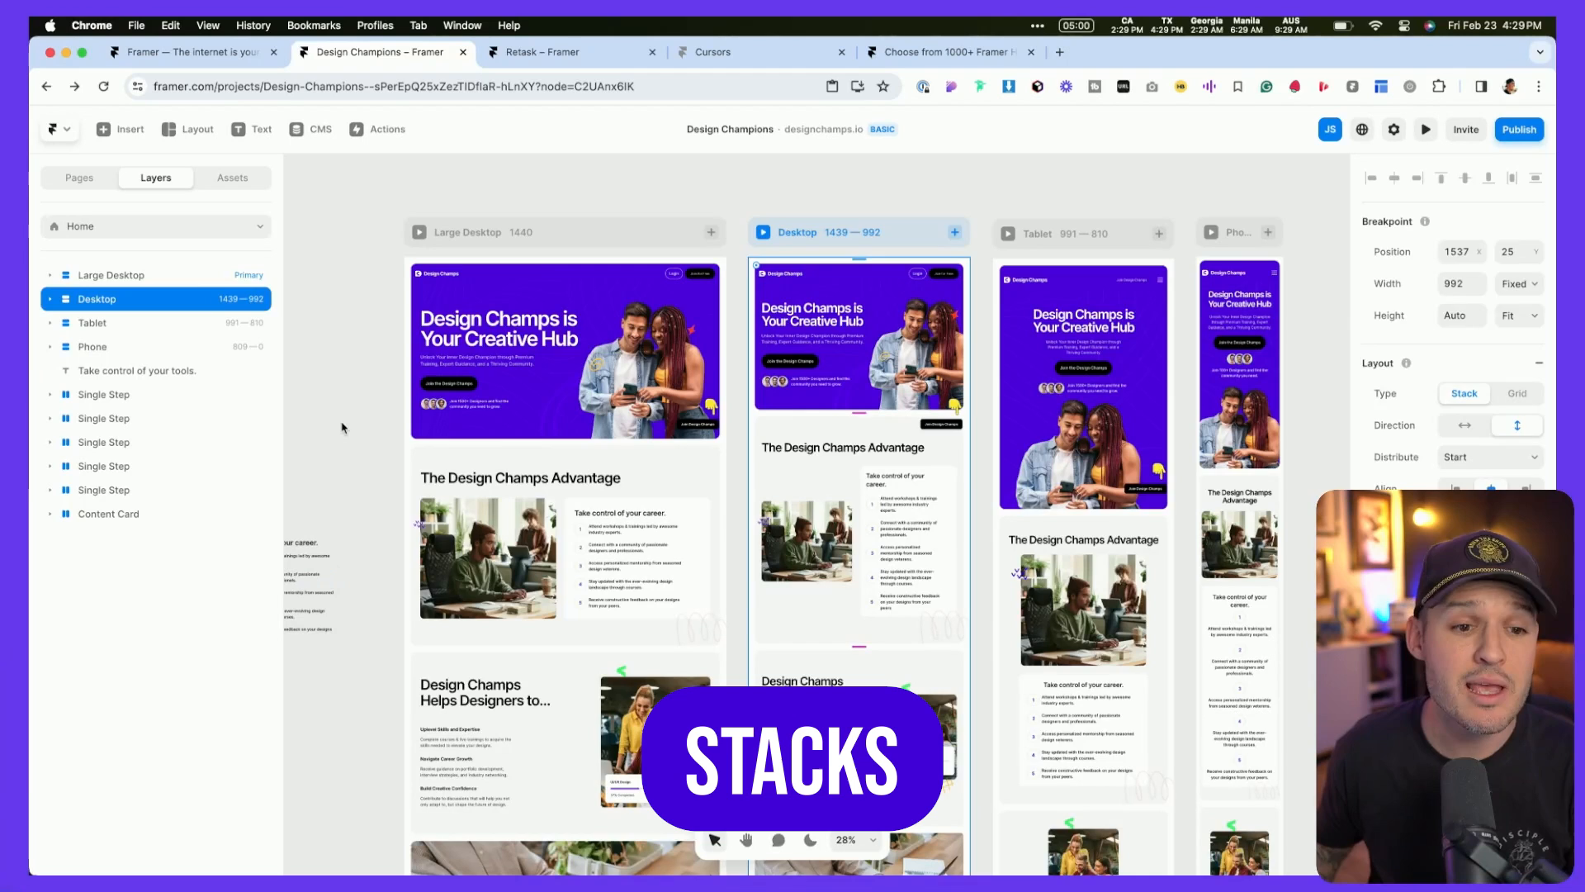
{"action": "left_click", "coordinate": [343, 427]}
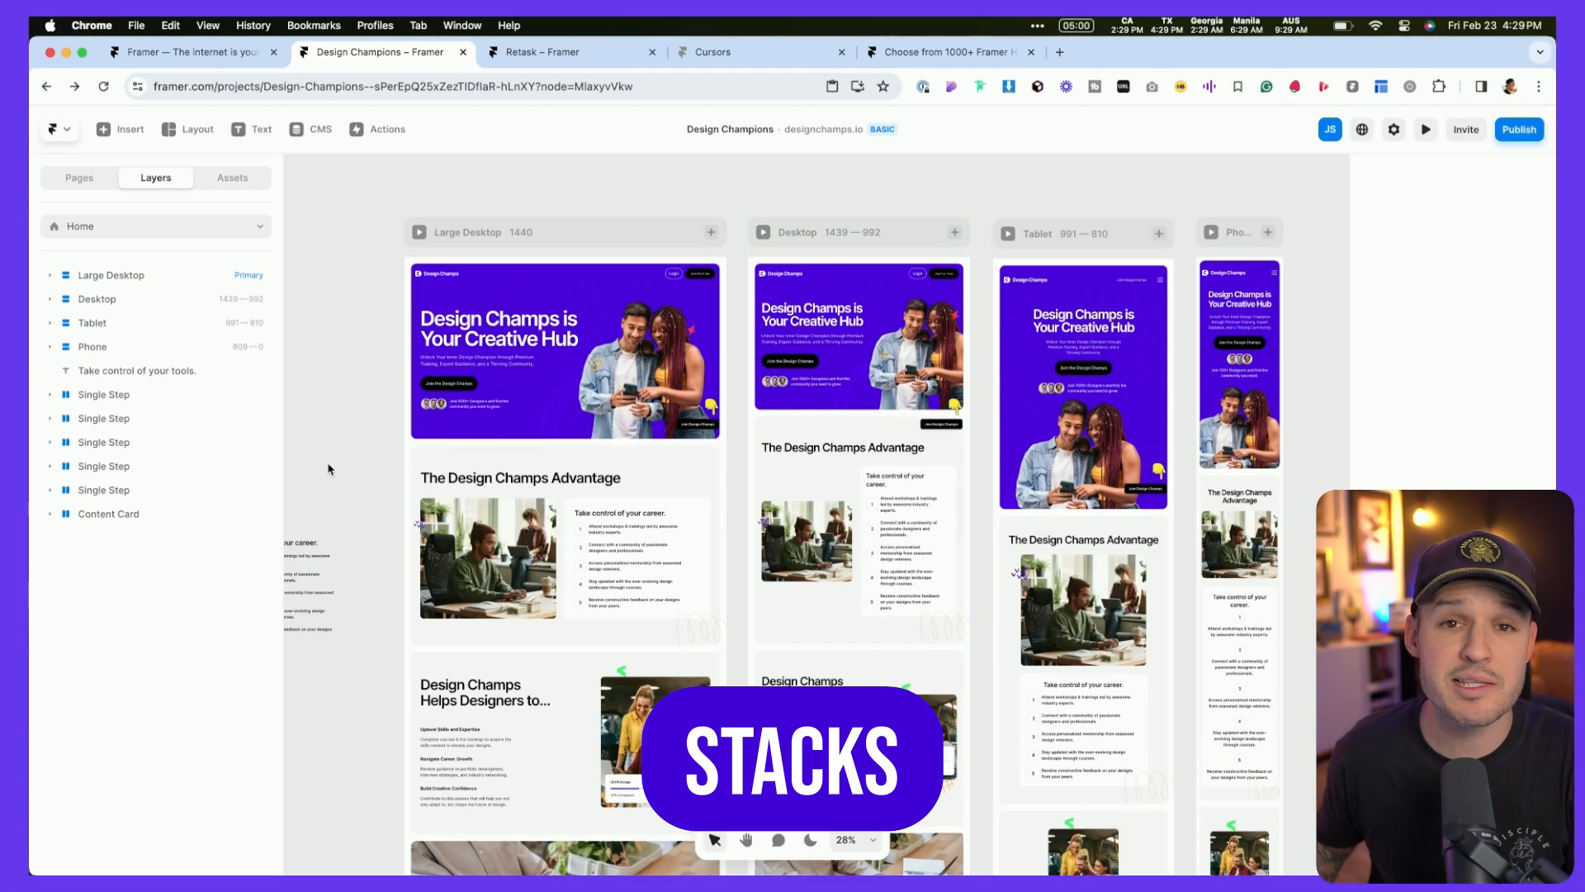
Step: Move the Content Card up and left, and raise the loose "Take control of your career." heading above its steps
{"action": "scroll", "coordinate": [611, 446], "scroll_direction": "left", "scroll_amount": 5}
{"action": "scroll", "coordinate": [702, 524], "scroll_direction": "up", "scroll_amount": 5}
{"action": "scroll", "coordinate": [692, 519], "scroll_direction": "up", "scroll_amount": 1}
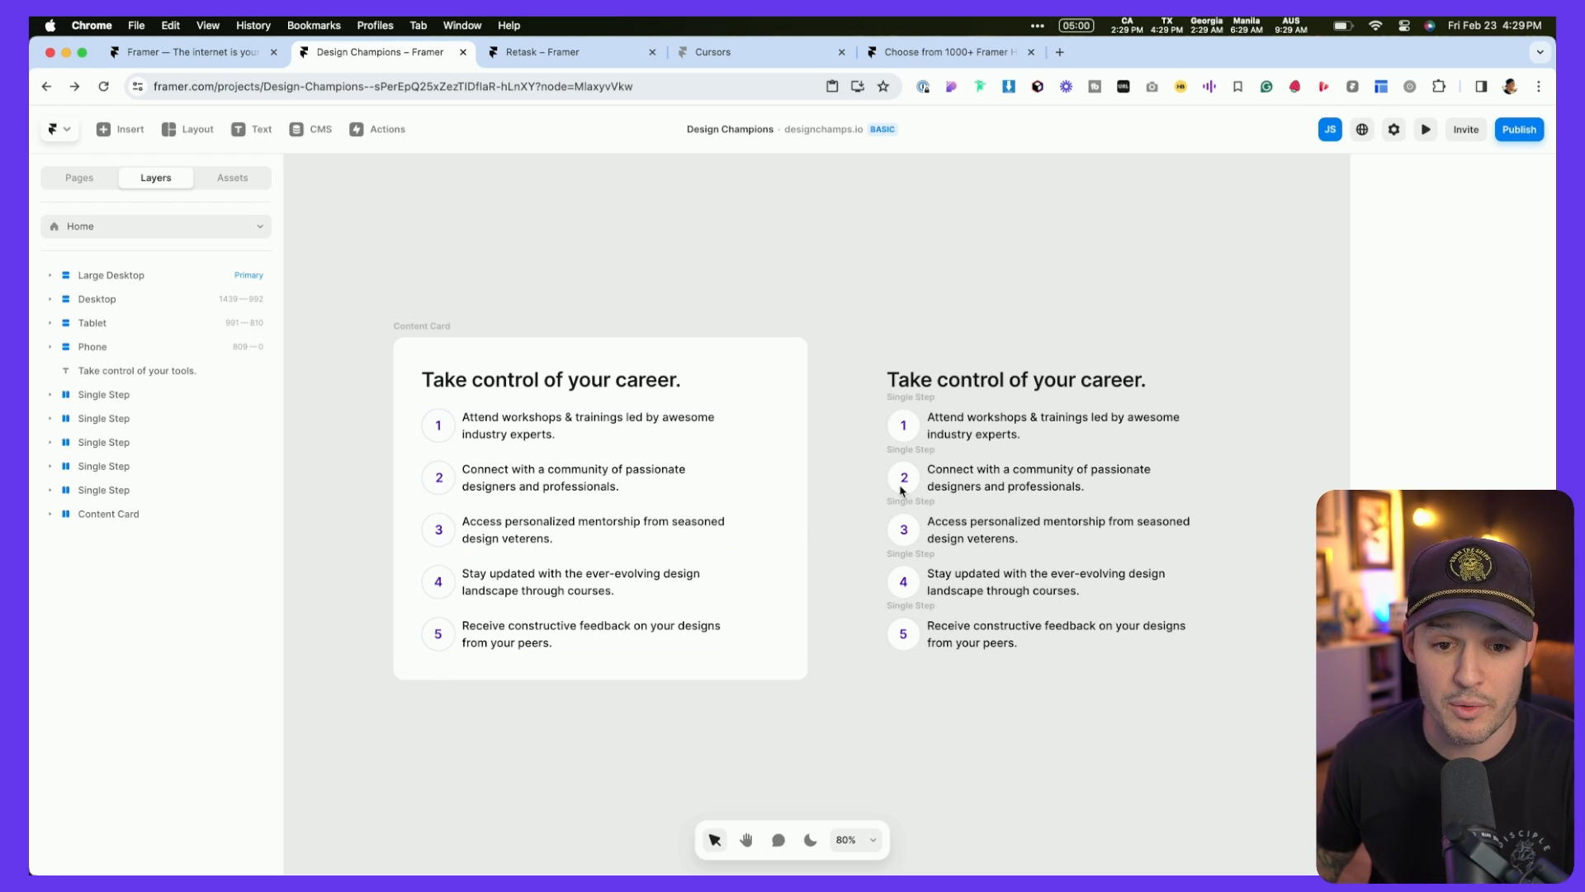
{"action": "left_click_drag", "start_coordinate": [436, 326], "coordinate": [364, 306]}
{"action": "left_click_drag", "start_coordinate": [923, 375], "coordinate": [926, 353]}
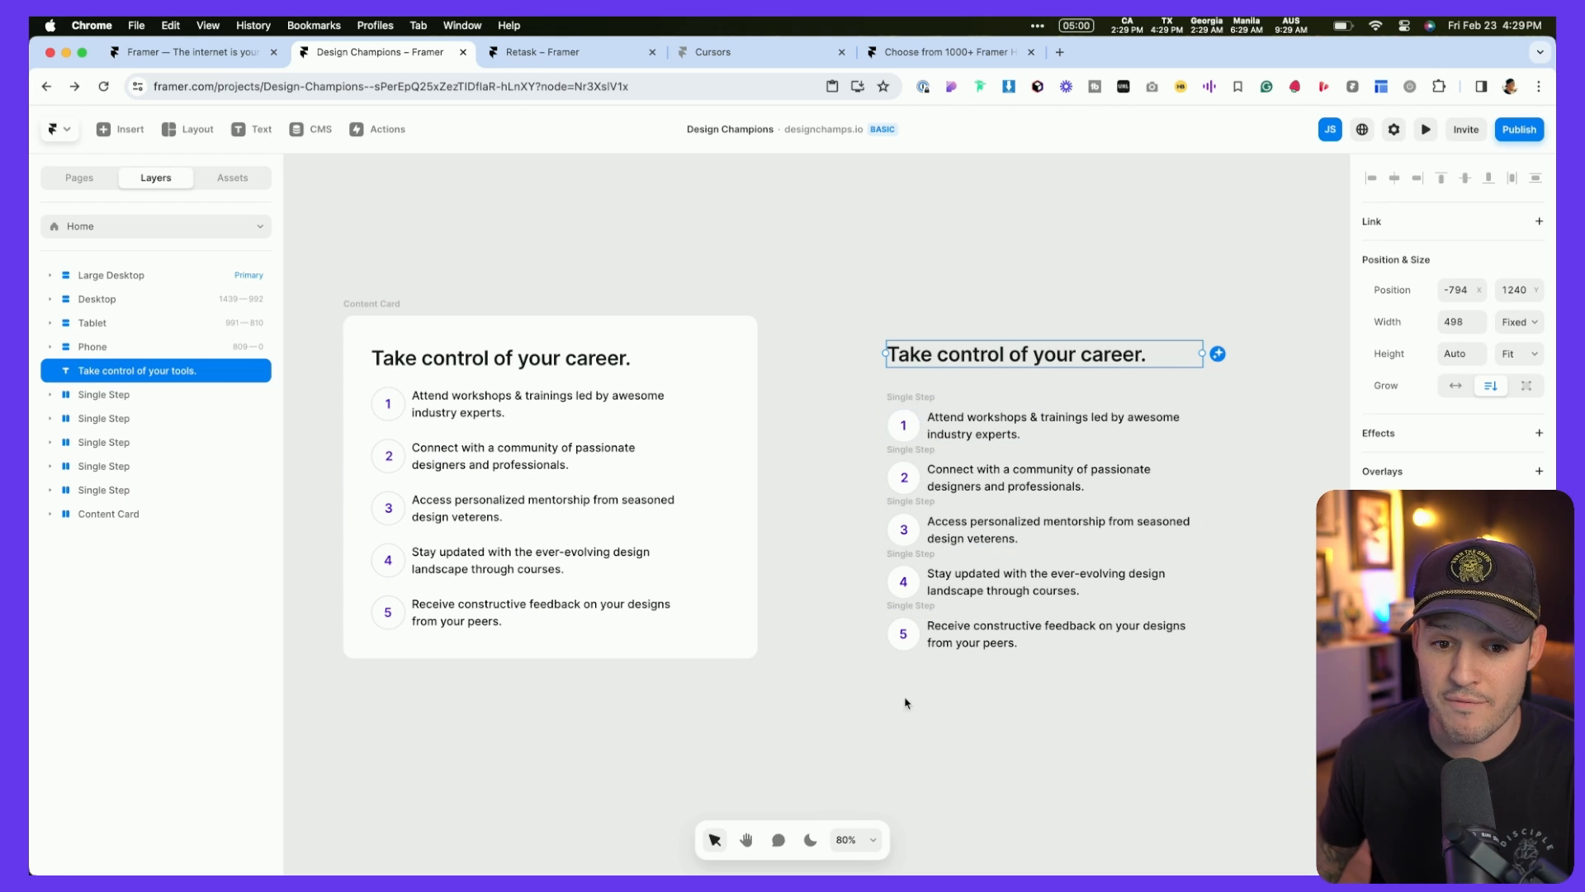
Step: Select all five loose Single Step items below the heading and wrap them in a stack
{"action": "scroll", "coordinate": [1164, 499], "scroll_direction": "up", "scroll_amount": 5}
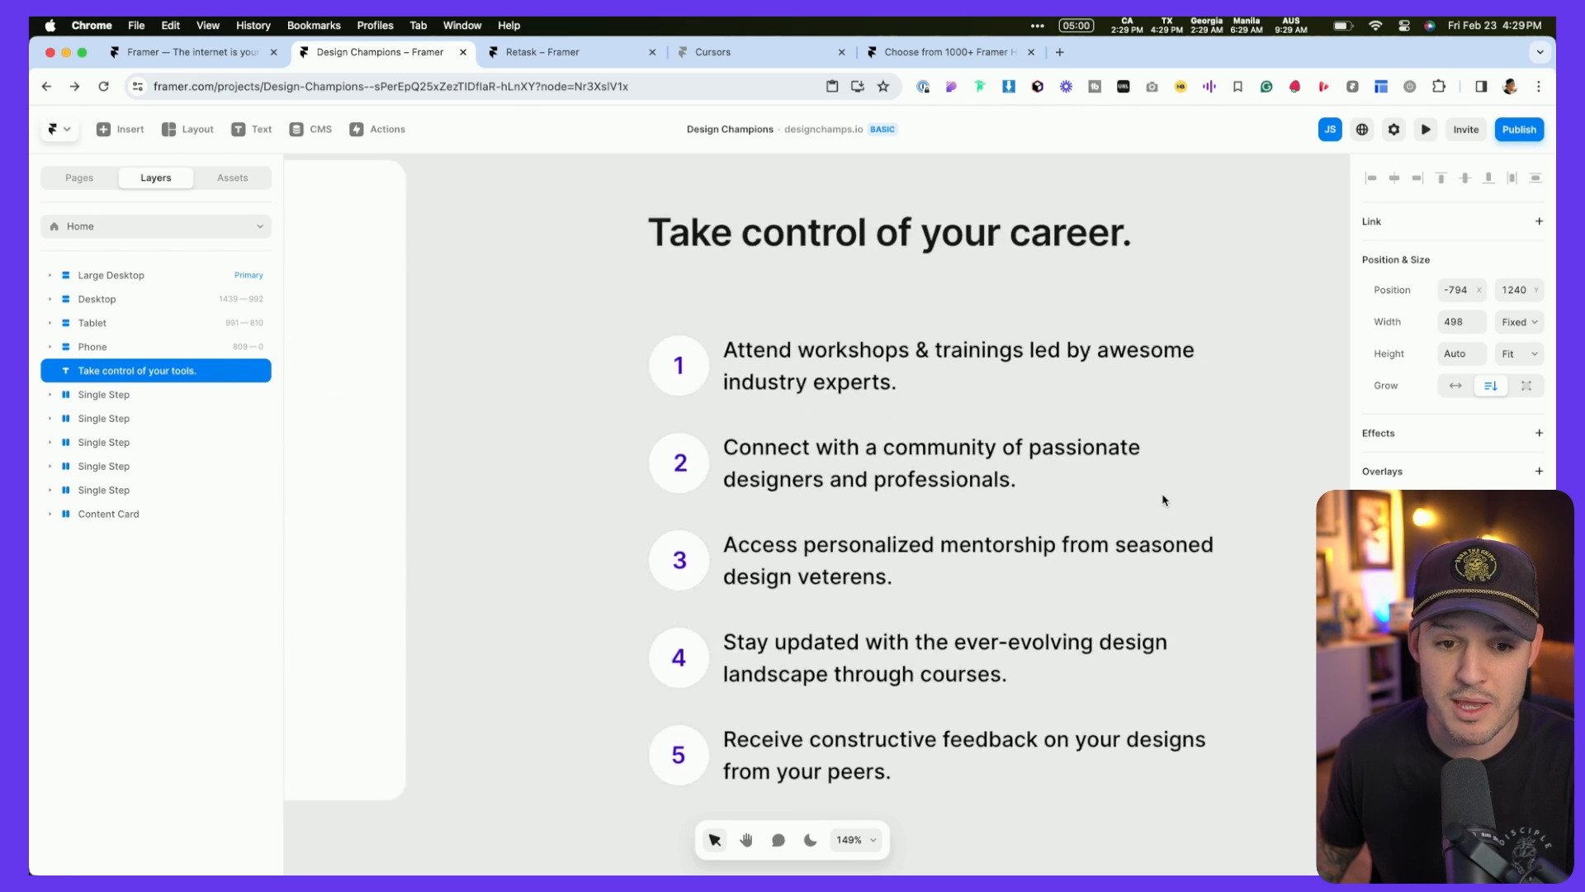
{"action": "scroll", "coordinate": [1173, 520], "scroll_direction": "down", "scroll_amount": 1}
{"action": "scroll", "coordinate": [1181, 545], "scroll_direction": "down", "scroll_amount": 1}
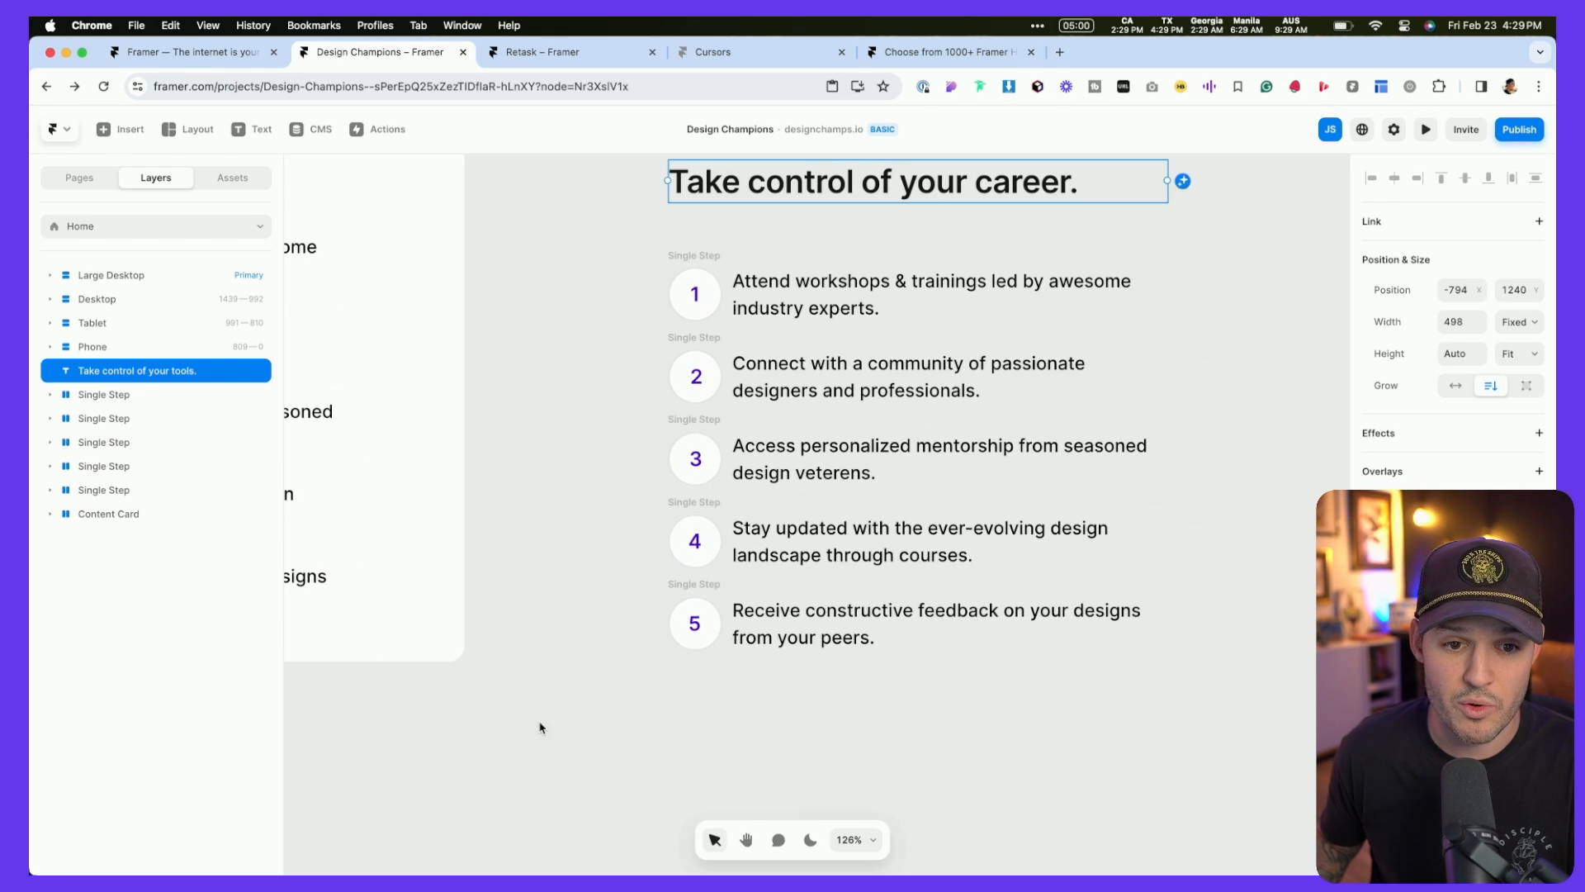
{"action": "left_click_drag", "start_coordinate": [540, 727], "coordinate": [1288, 232]}
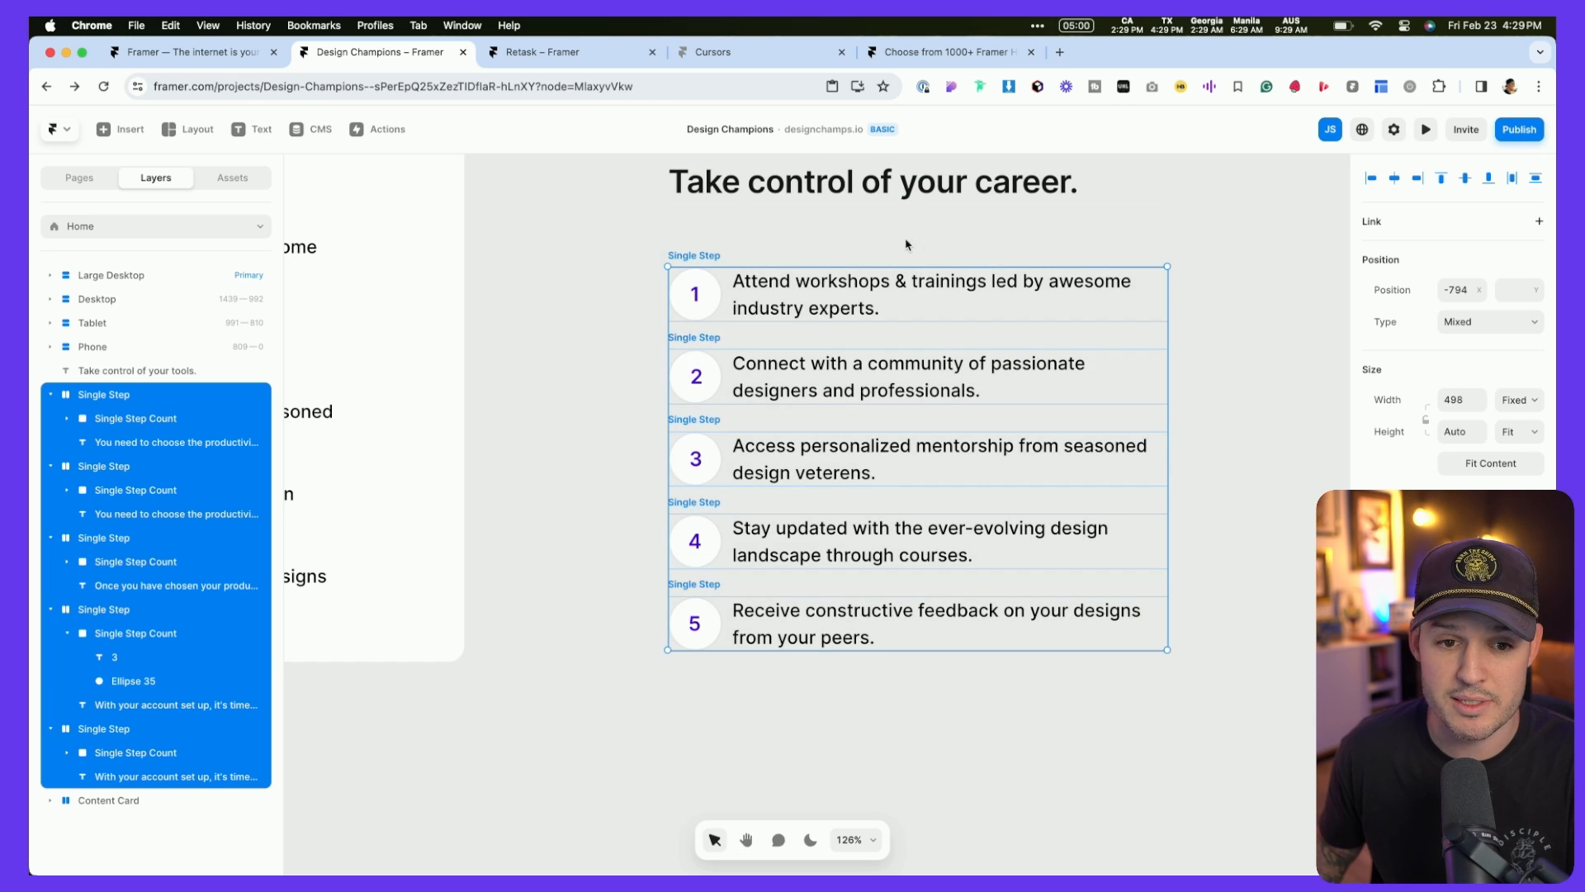
{"action": "right_click", "coordinate": [701, 257]}
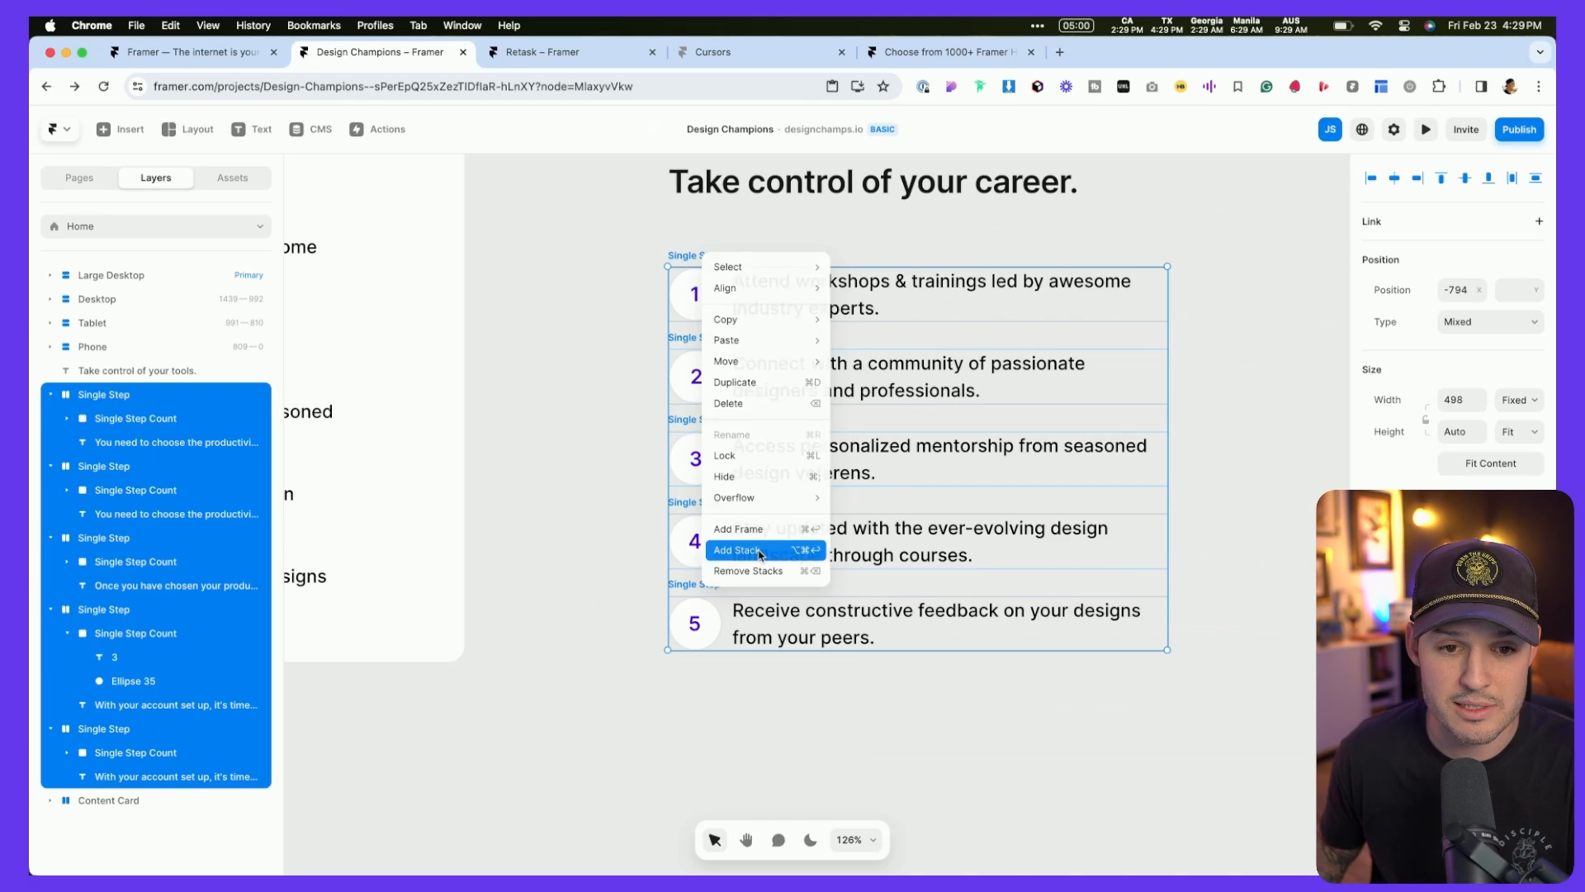
{"action": "left_click", "coordinate": [760, 556]}
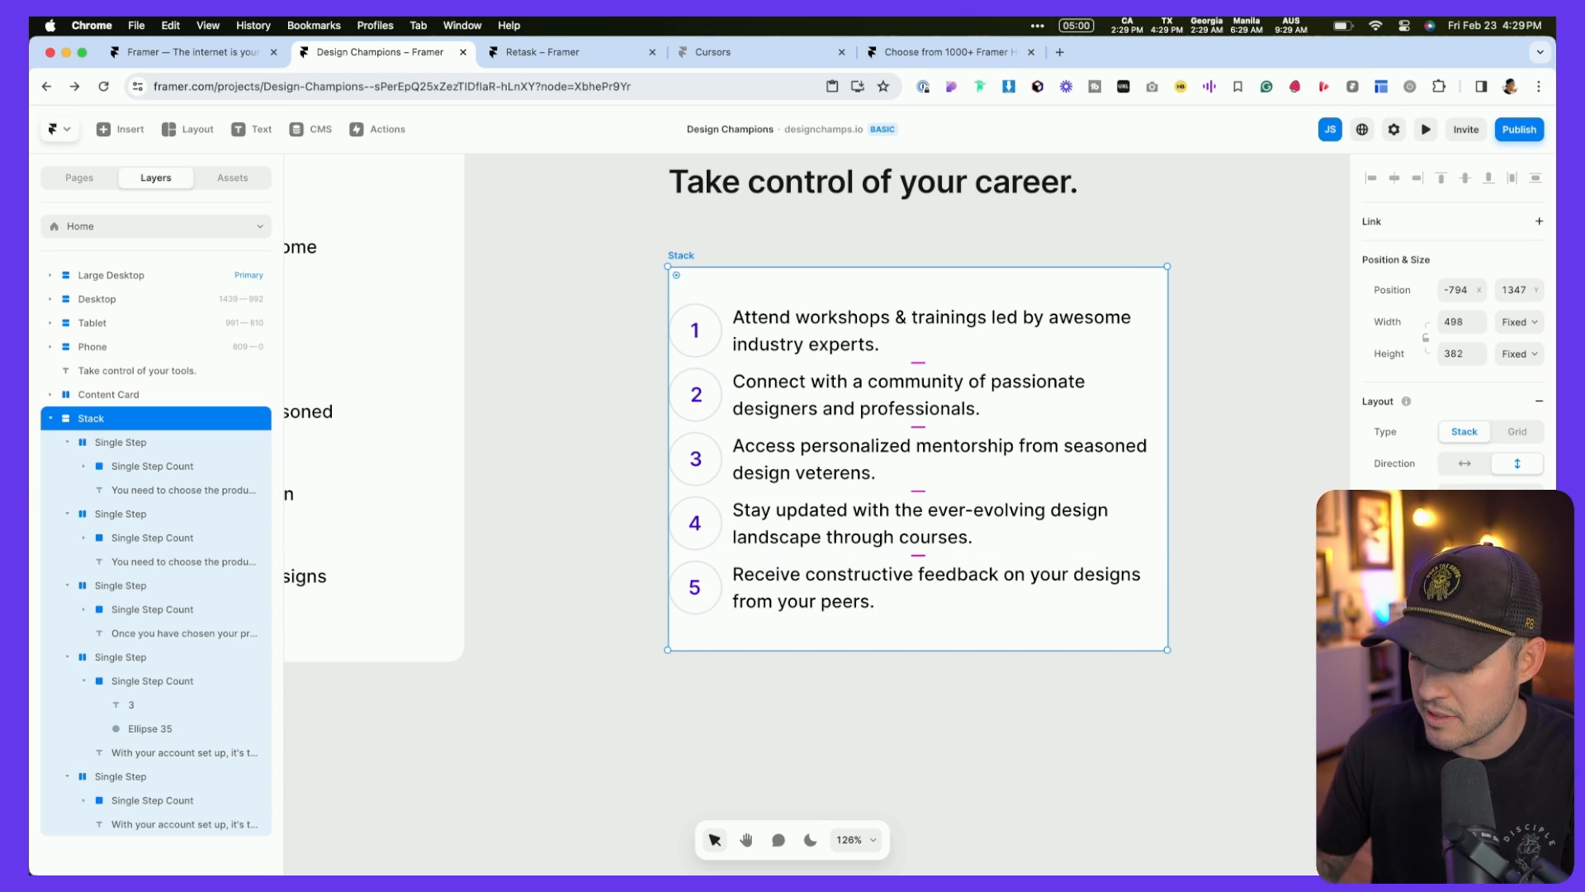
Step: Try a gap of 40 between the stacked steps and return it to 10
{"action": "type", "text": "40"}
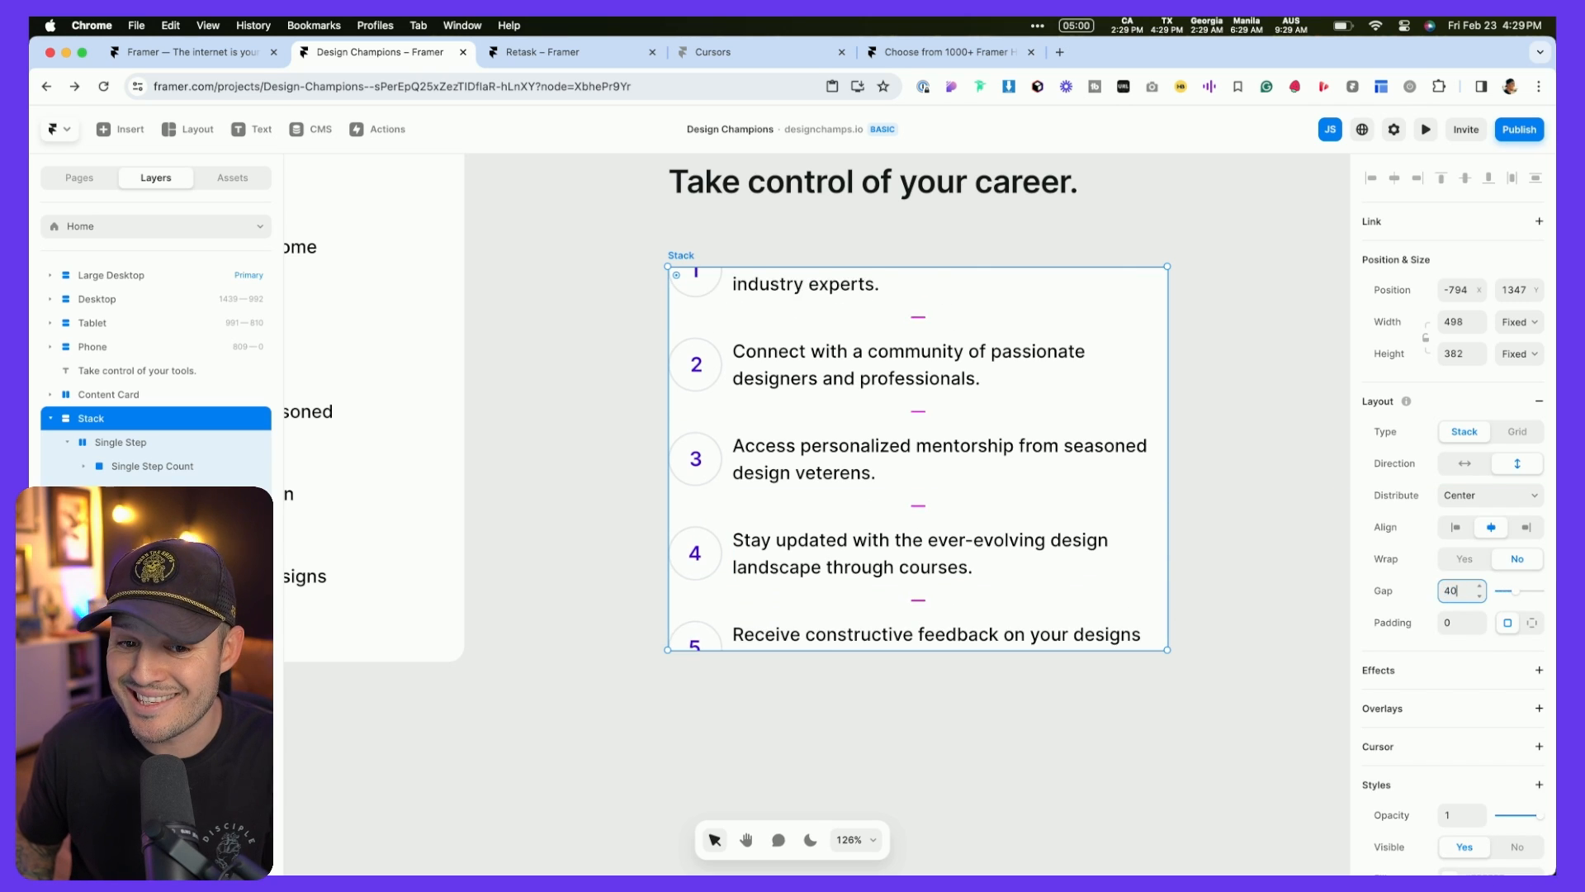
{"action": "key", "text": "BackSpace"}
{"action": "key", "text": "BackSpace"}
{"action": "type", "text": "10"}
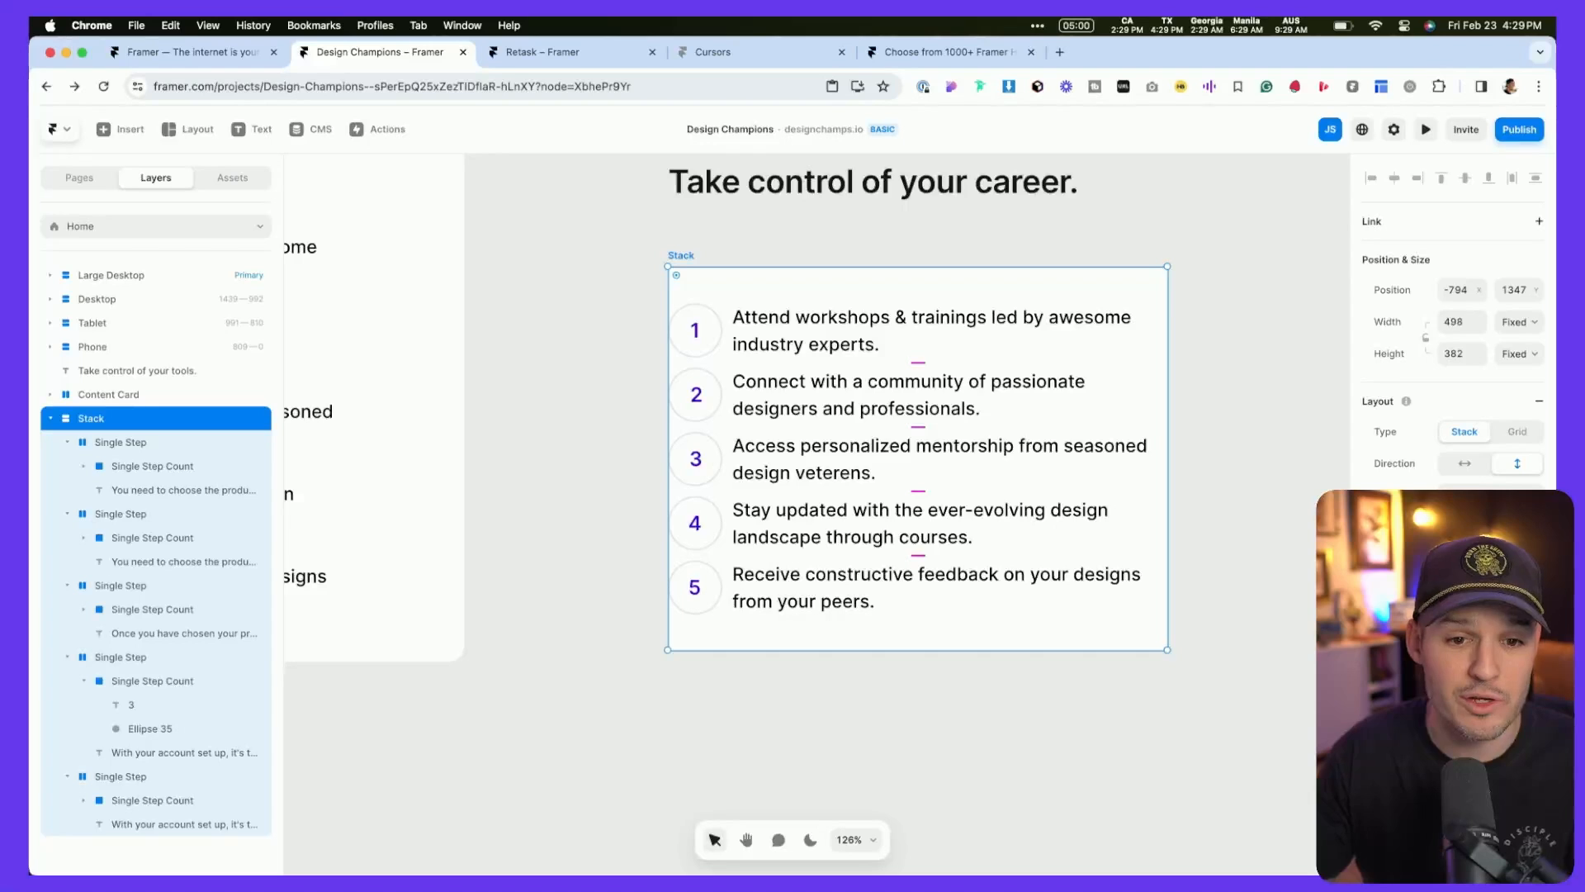
Step: Place the heading closer above the step stack and wrap both in an outer stack
{"action": "scroll", "coordinate": [950, 247], "scroll_direction": "up", "scroll_amount": 2}
{"action": "left_click_drag", "start_coordinate": [949, 252], "coordinate": [1301, 261]}
{"action": "left_click_drag", "start_coordinate": [1062, 240], "coordinate": [713, 267]}
{"action": "left_click_drag", "start_coordinate": [567, 199], "coordinate": [1315, 778]}
{"action": "key", "text": "super+Return"}
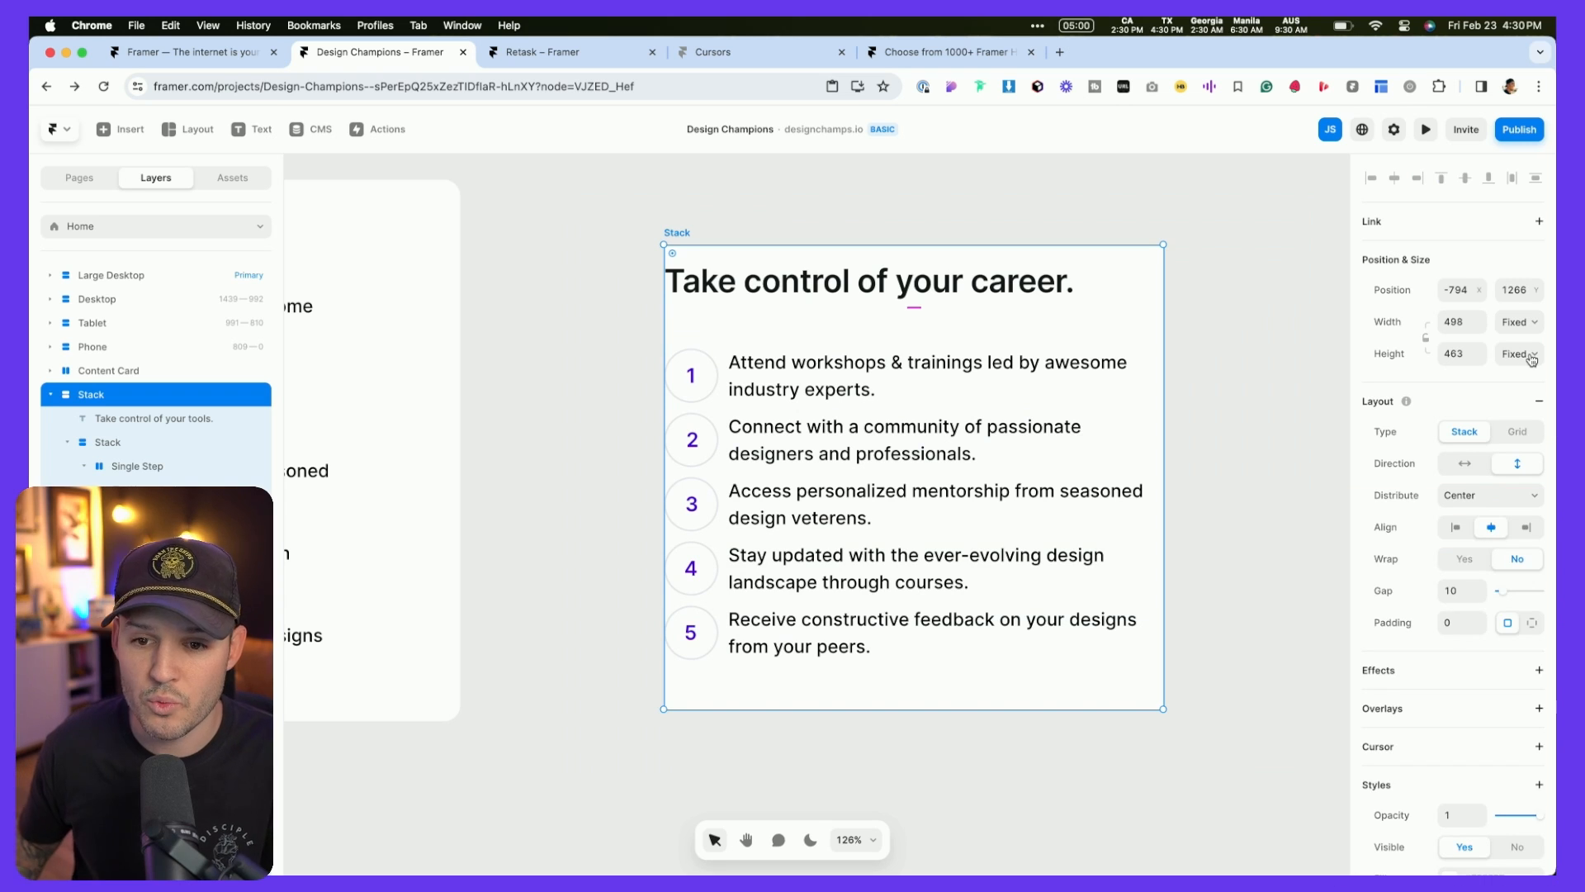
Step: Set both the height and the width of the outer stack to Fit
{"action": "left_click", "coordinate": [1532, 356]}
{"action": "left_click", "coordinate": [1514, 407]}
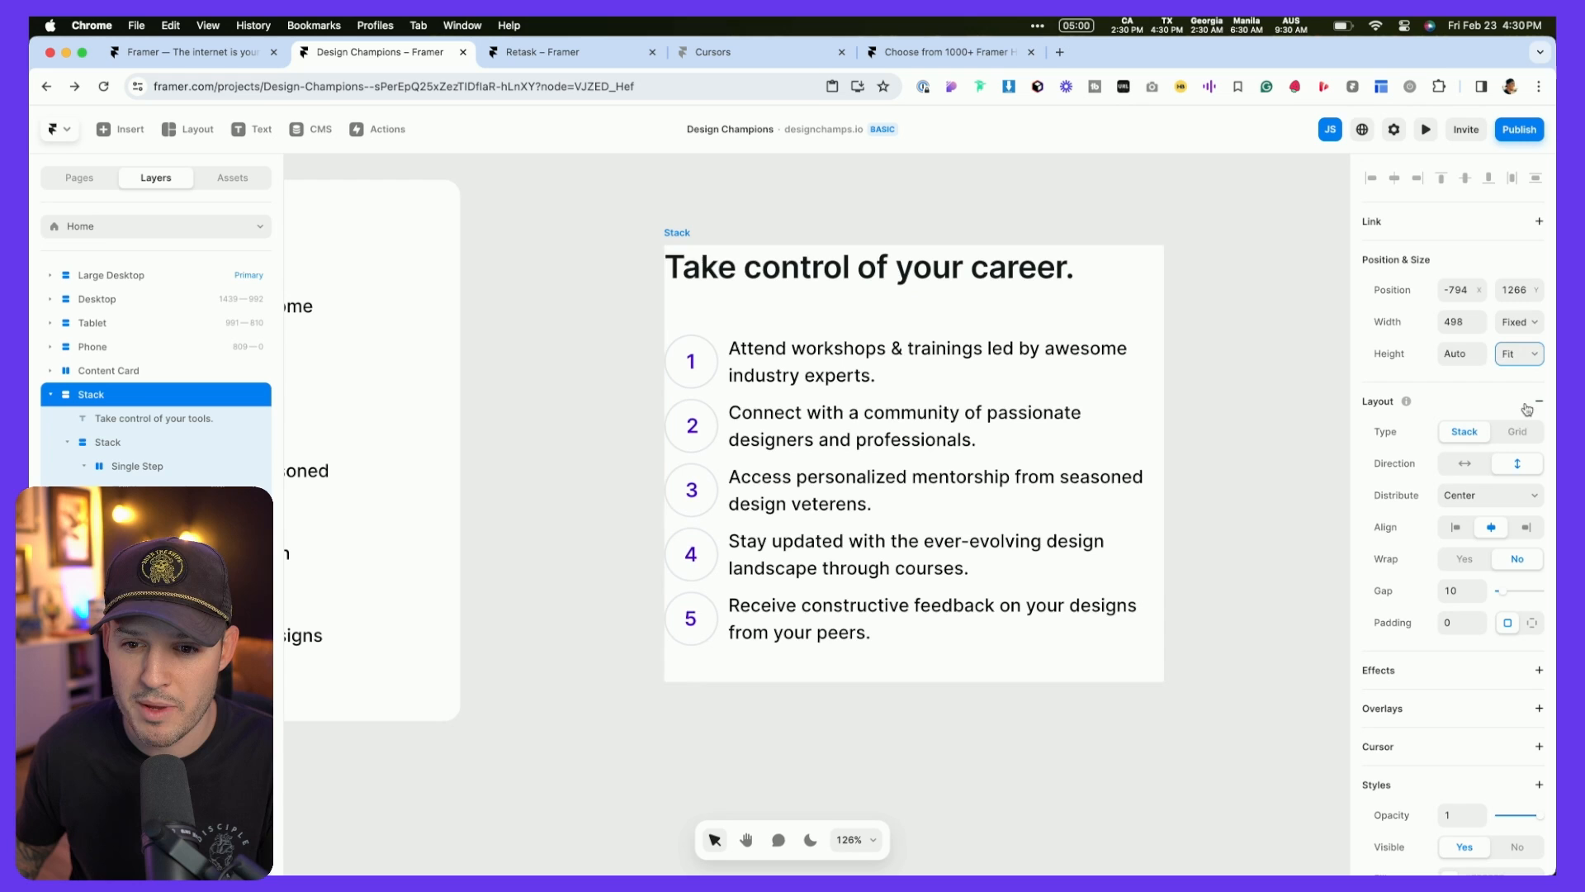
{"action": "left_click", "coordinate": [1530, 335]}
{"action": "left_click", "coordinate": [1514, 376]}
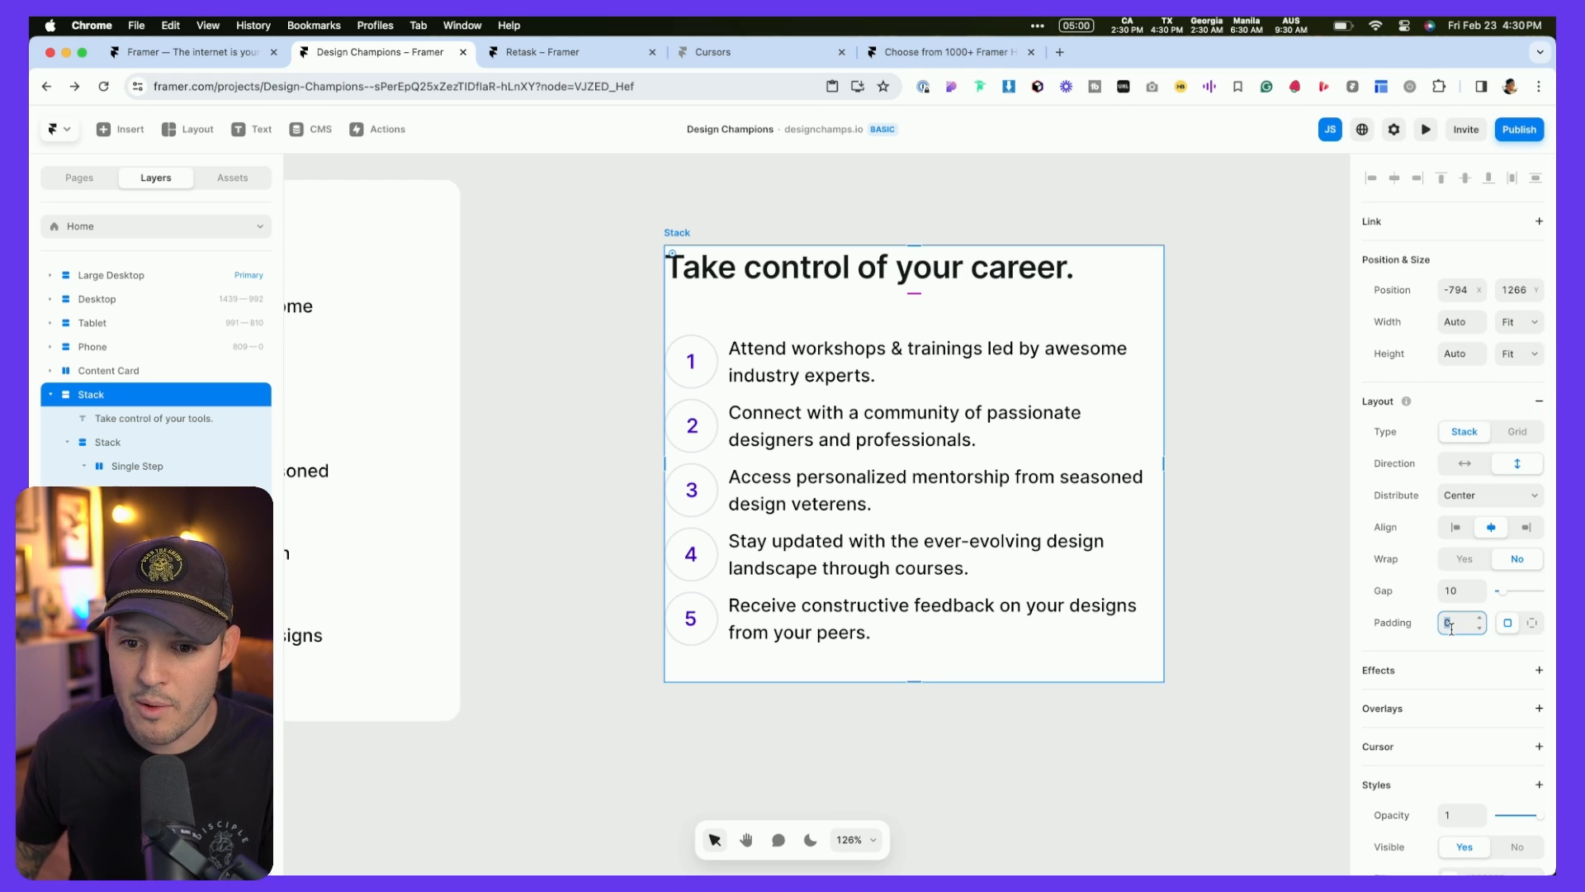
Step: Give the outer stack a padding of 50 and a corner radius of 20
{"action": "type", "text": "50"}
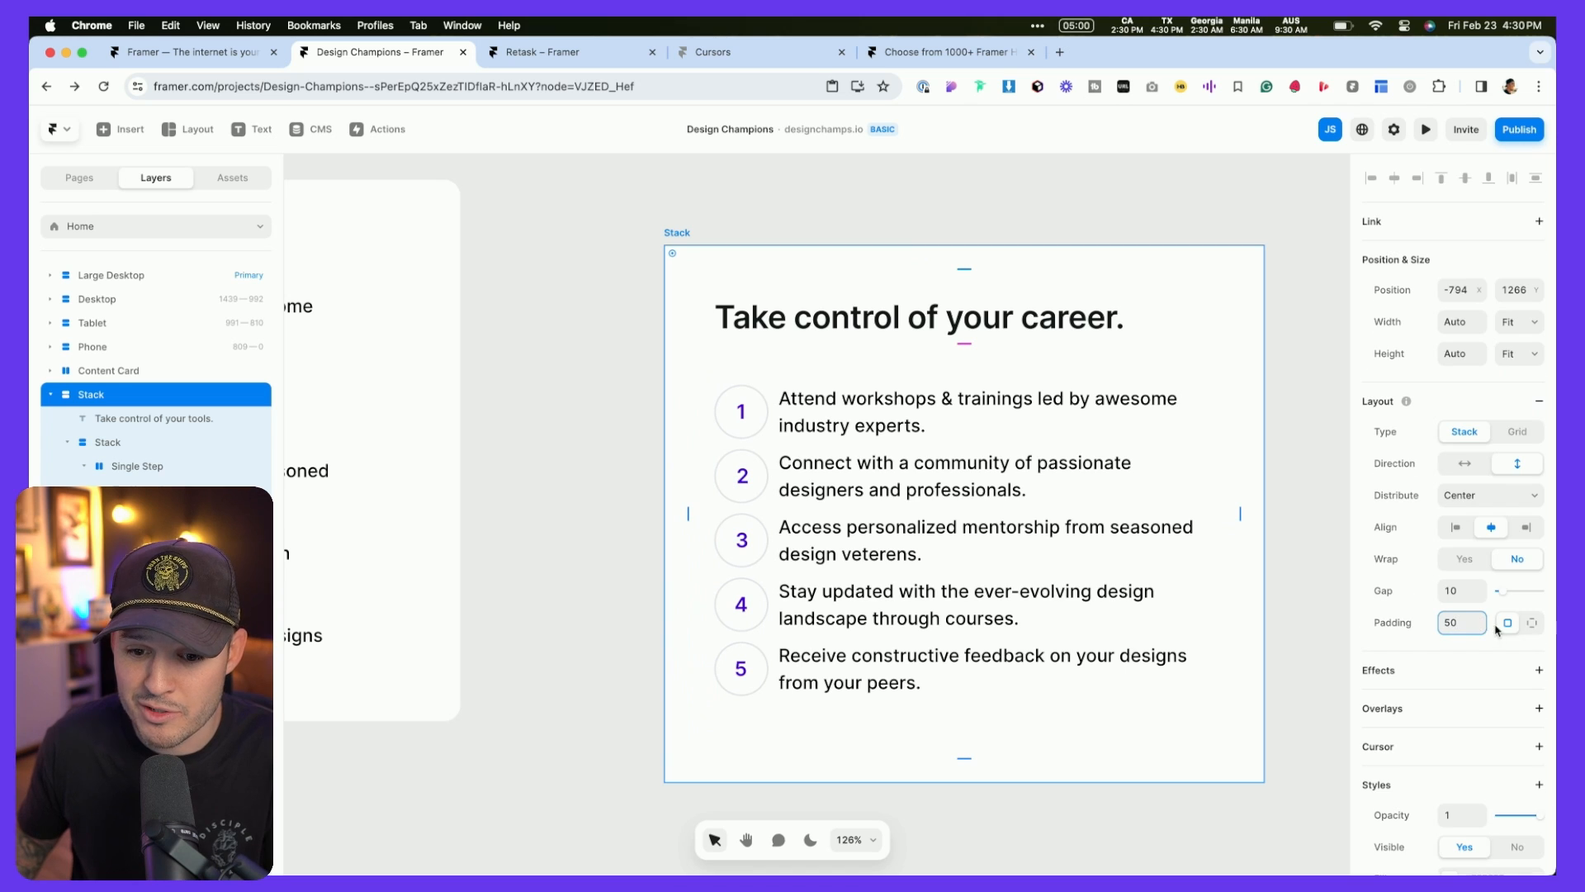
{"action": "scroll", "coordinate": [1497, 630], "scroll_direction": "down", "scroll_amount": 4}
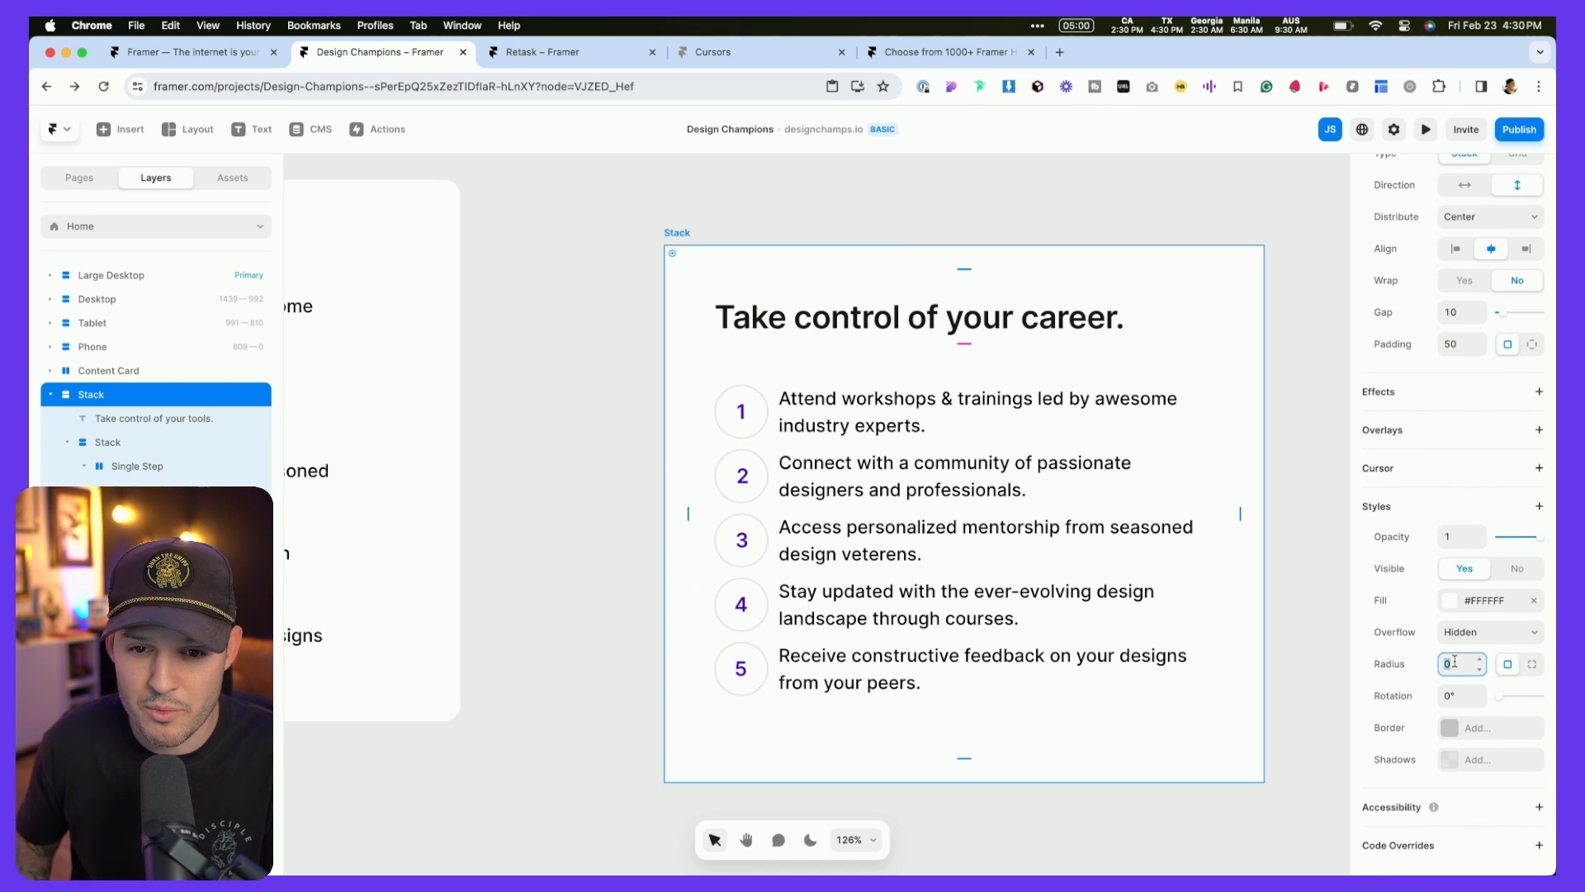
{"action": "type", "text": "20"}
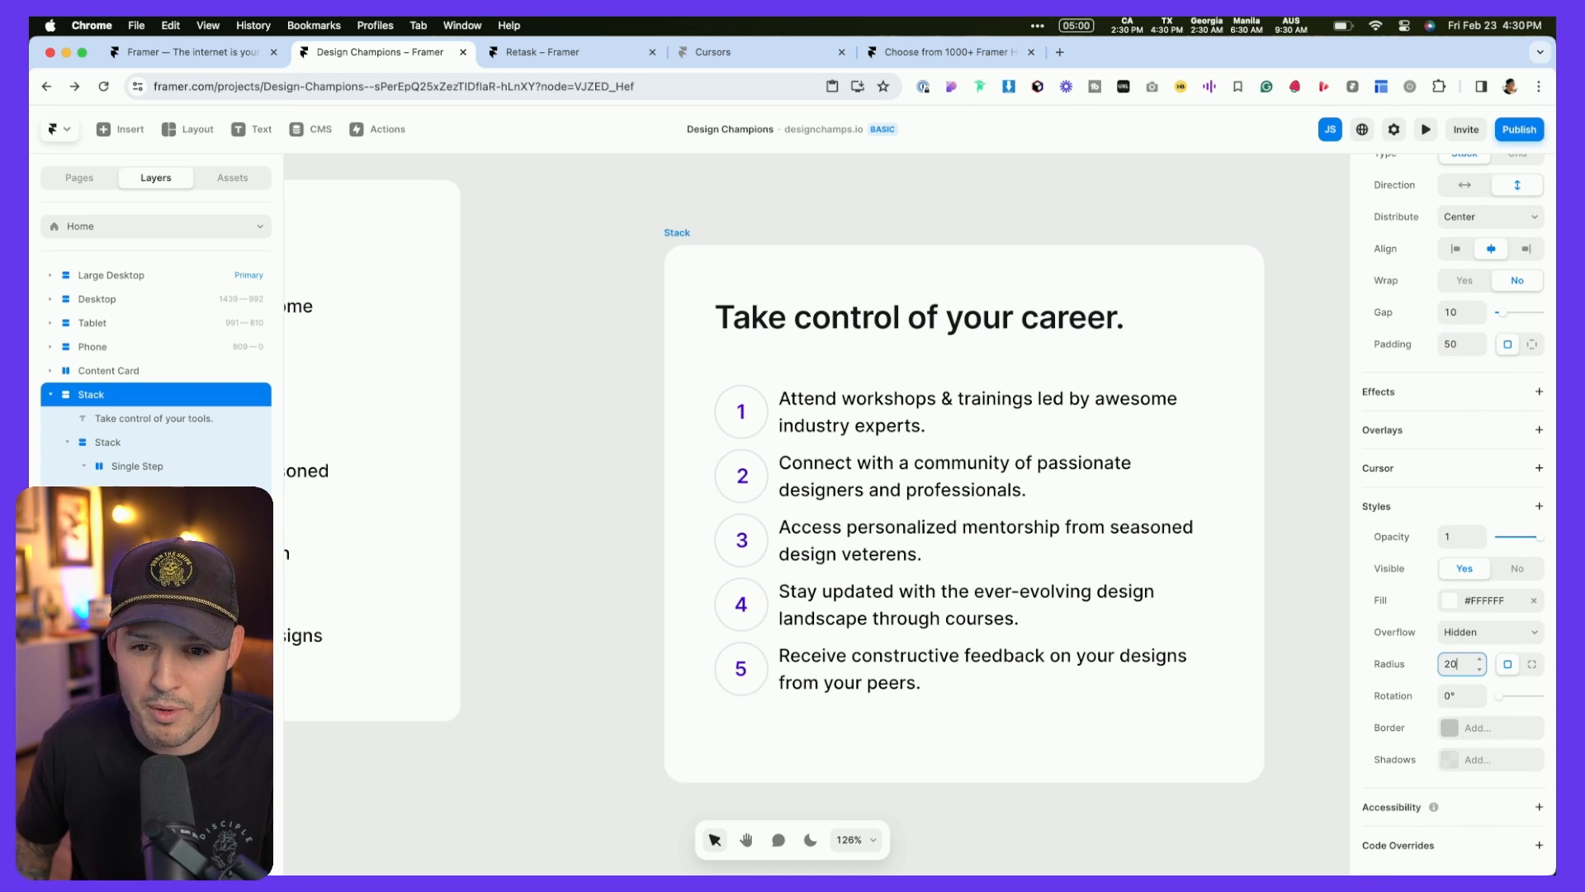
Step: Set the gap of the inner stack holding the five steps to 20
{"action": "left_click", "coordinate": [1120, 368]}
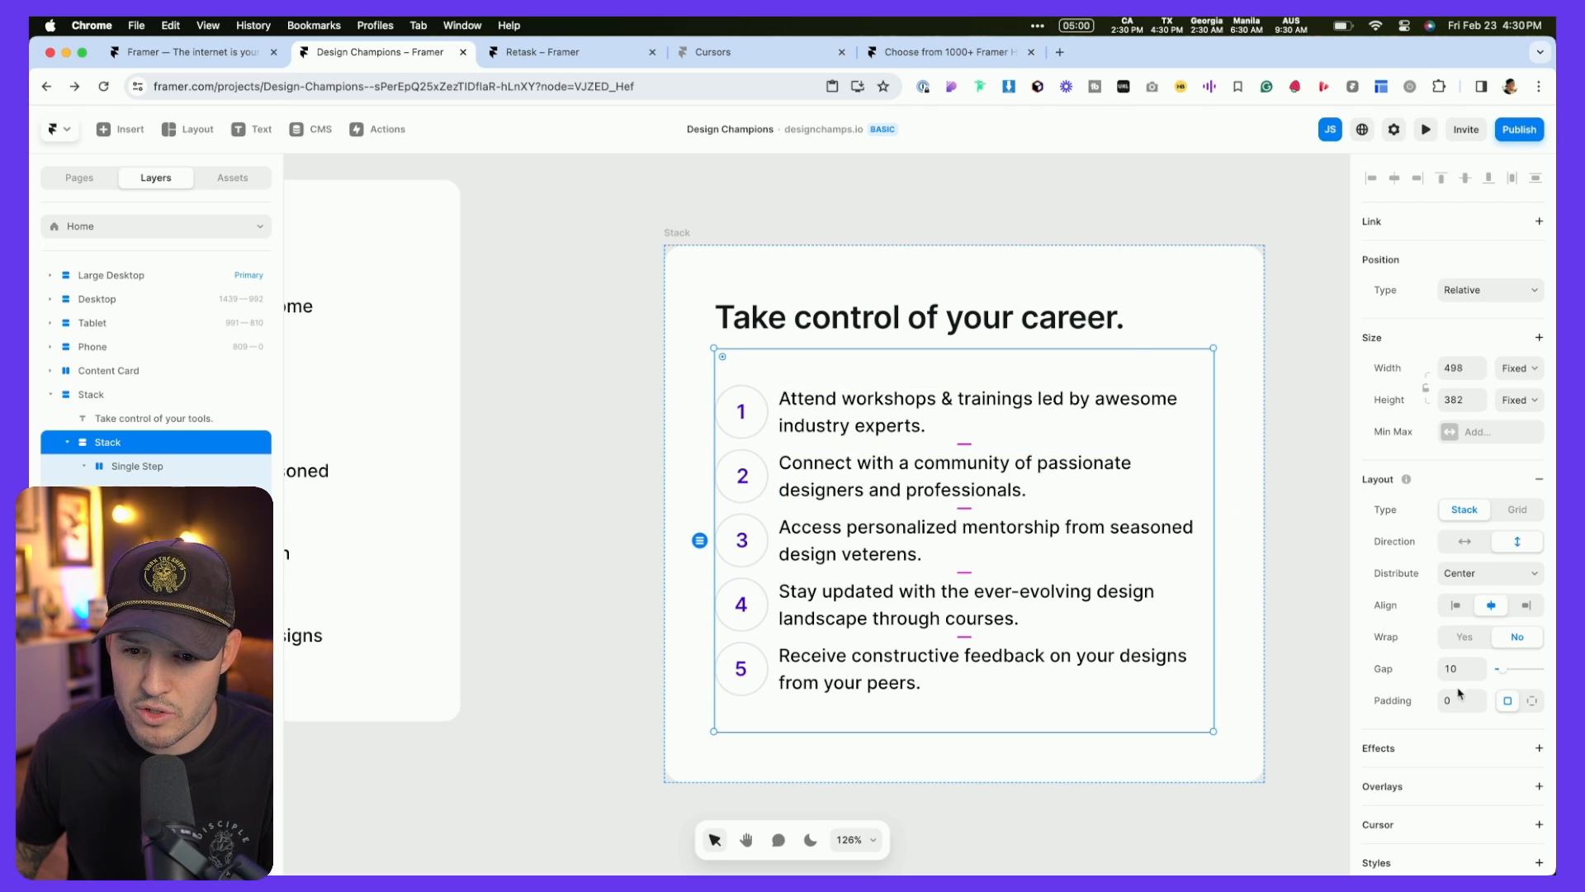
{"action": "key", "text": "shift+Up"}
{"action": "key", "text": "shift+Up"}
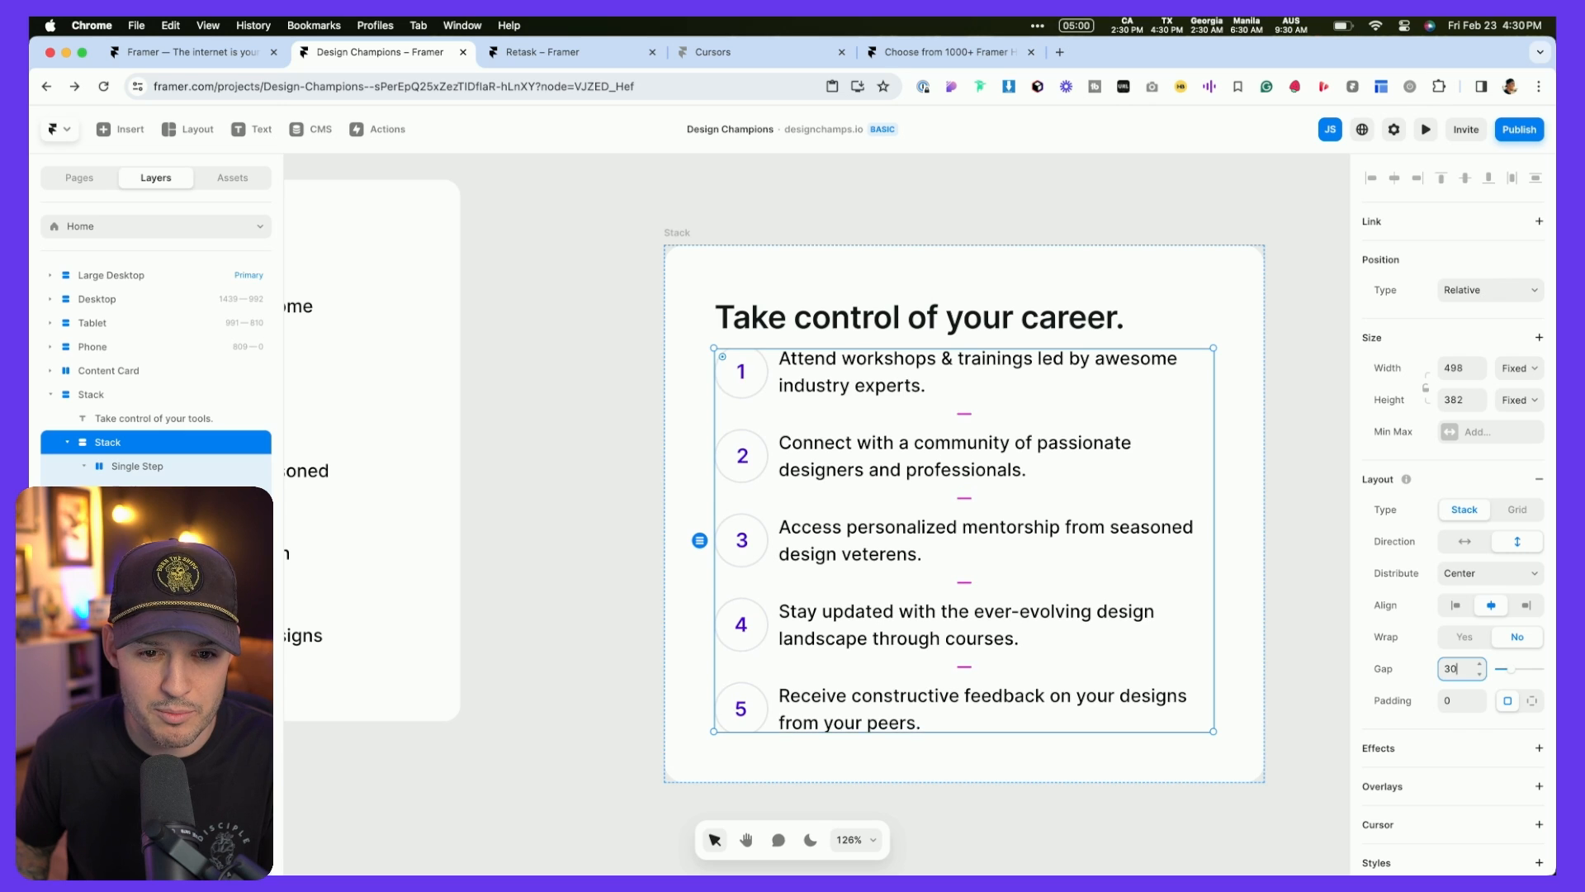
{"action": "key", "text": "shift+Down"}
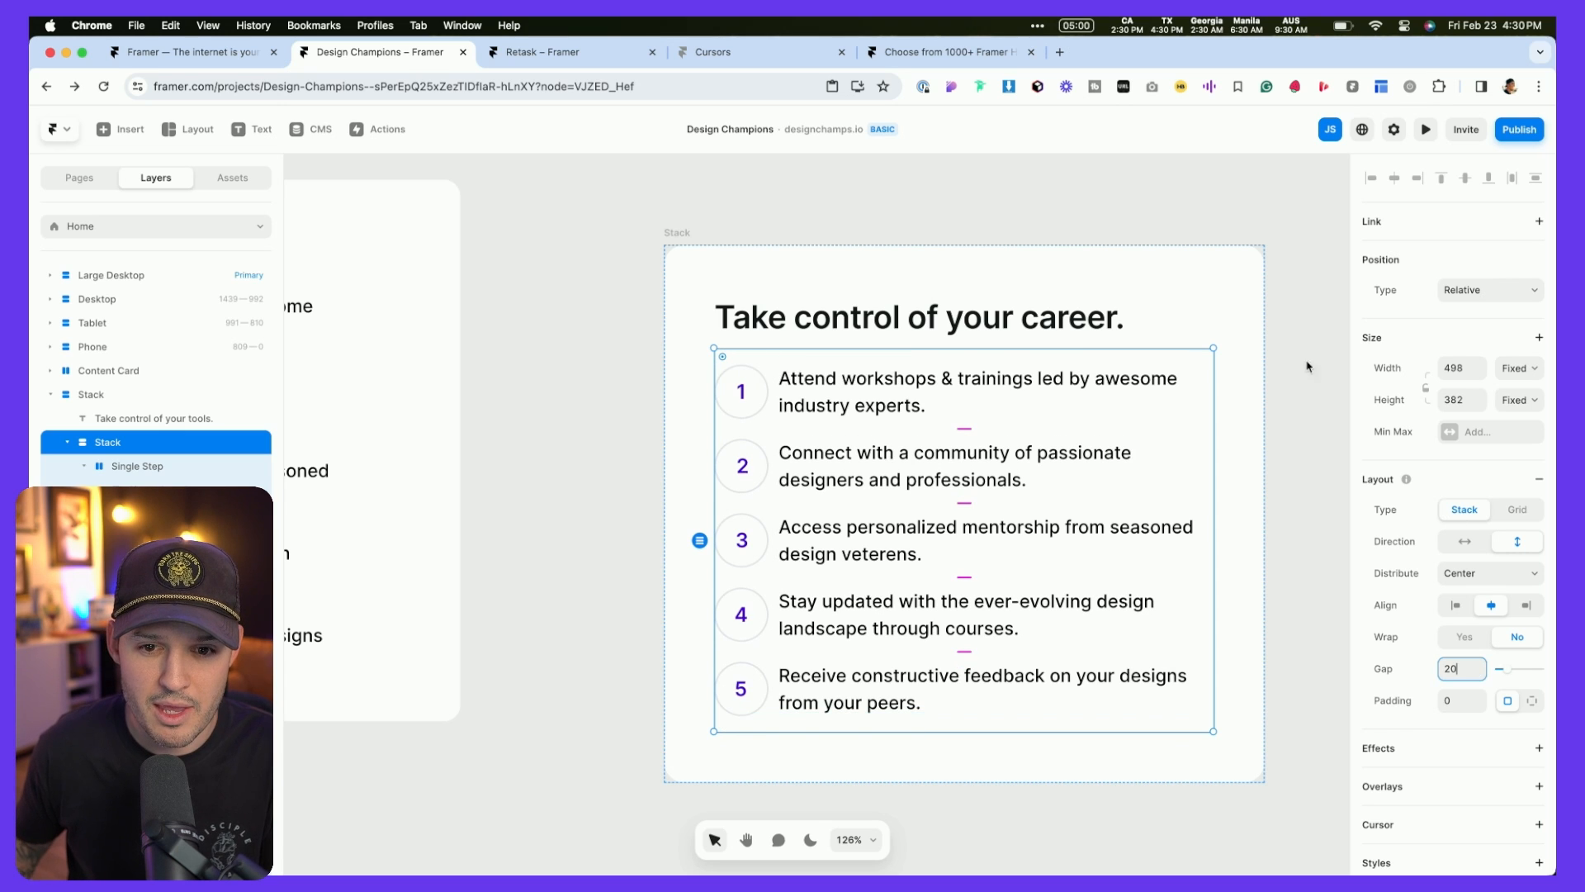
Step: Set the outer stack's gap between the heading and the step list to 20
{"action": "left_click", "coordinate": [1209, 299]}
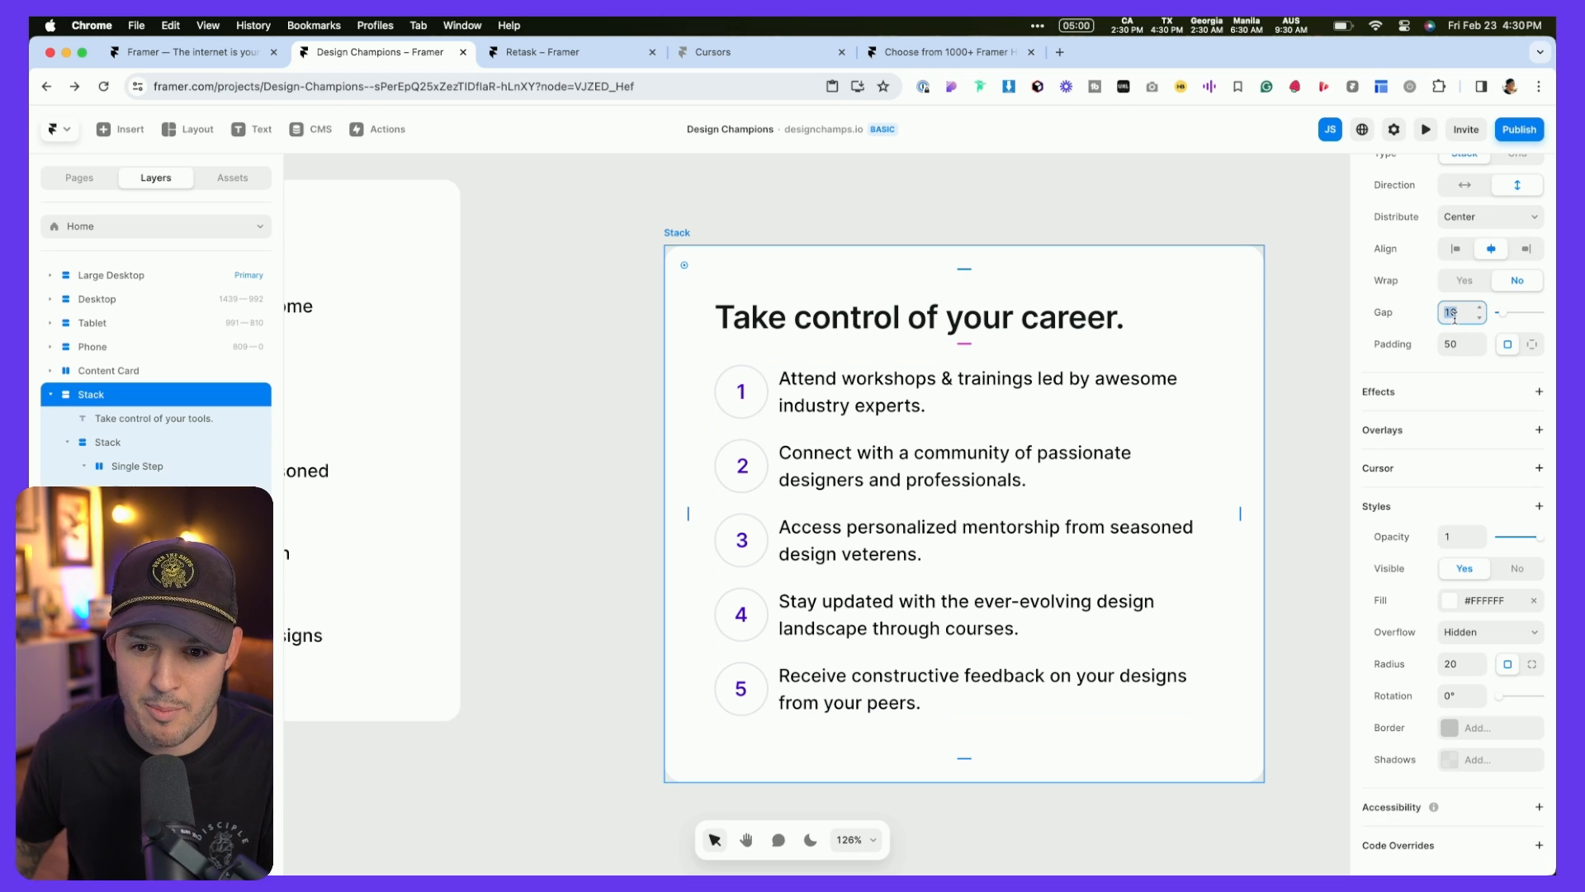
{"action": "key", "text": "shift+Up"}
{"action": "key", "text": "shift+Up"}
{"action": "key", "text": "shift+Down"}
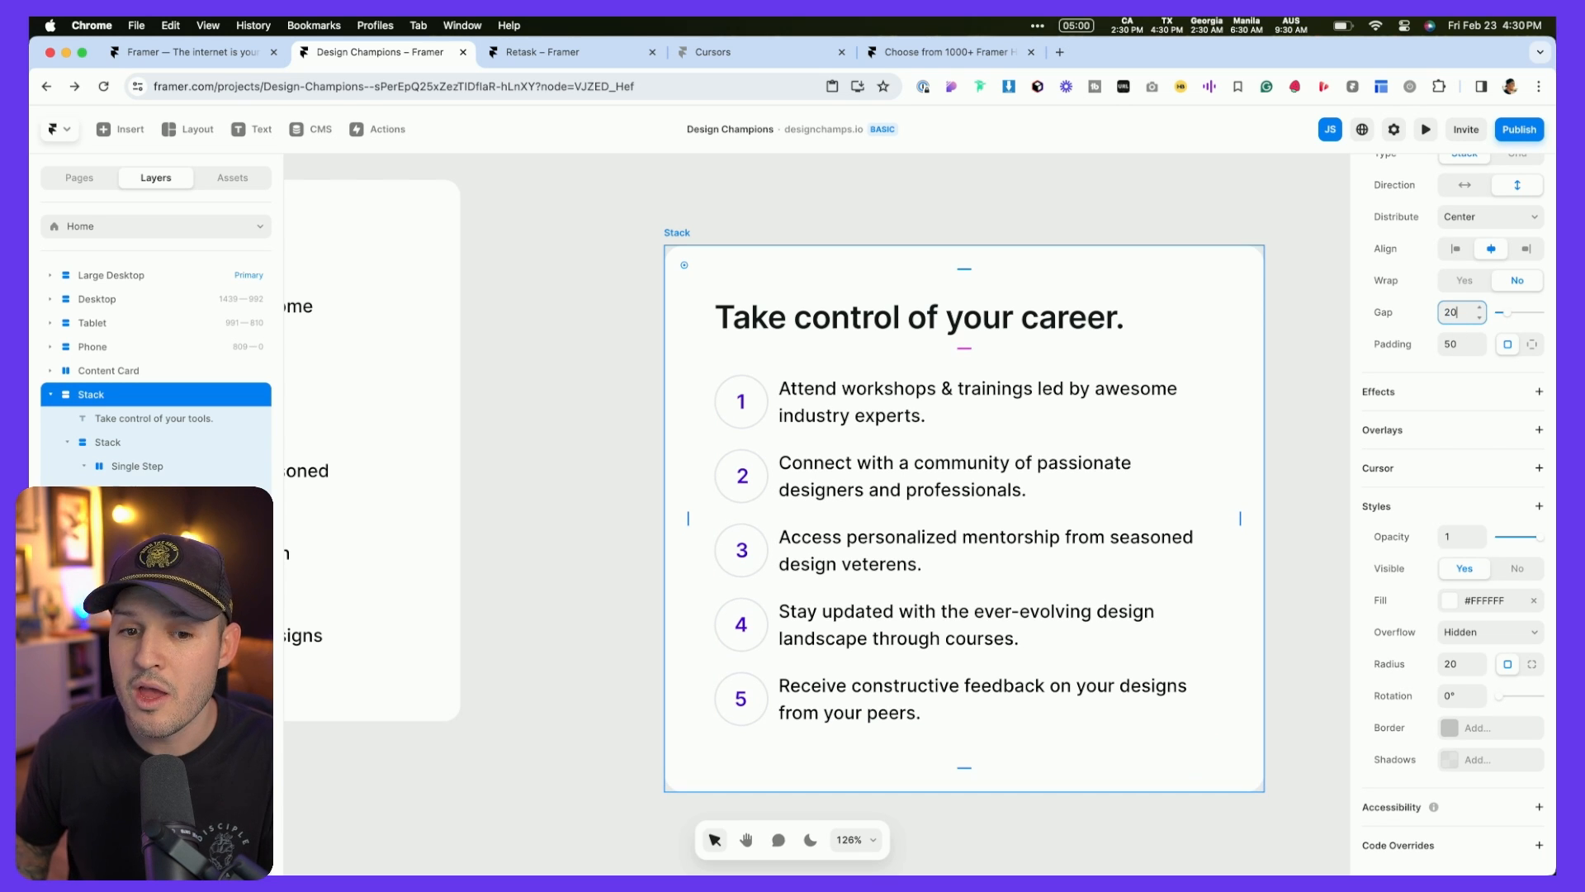
{"action": "left_click", "coordinate": [807, 204]}
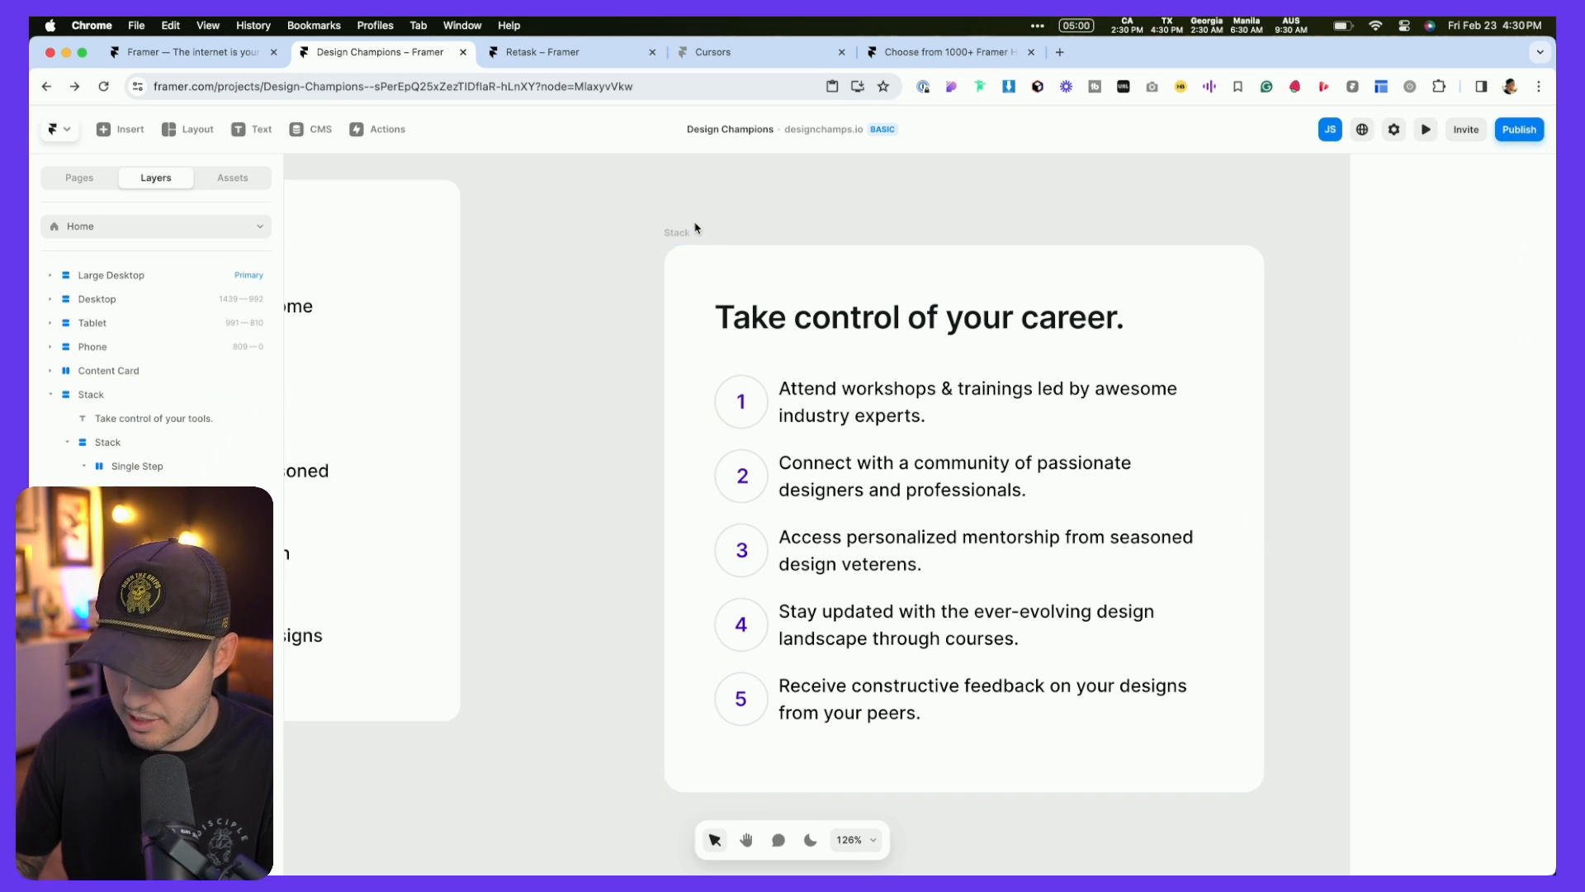
Step: Move the finished card stack up and left so its top aligns with the neighbouring Content Card
{"action": "scroll", "coordinate": [694, 226], "scroll_direction": "down", "scroll_amount": 10}
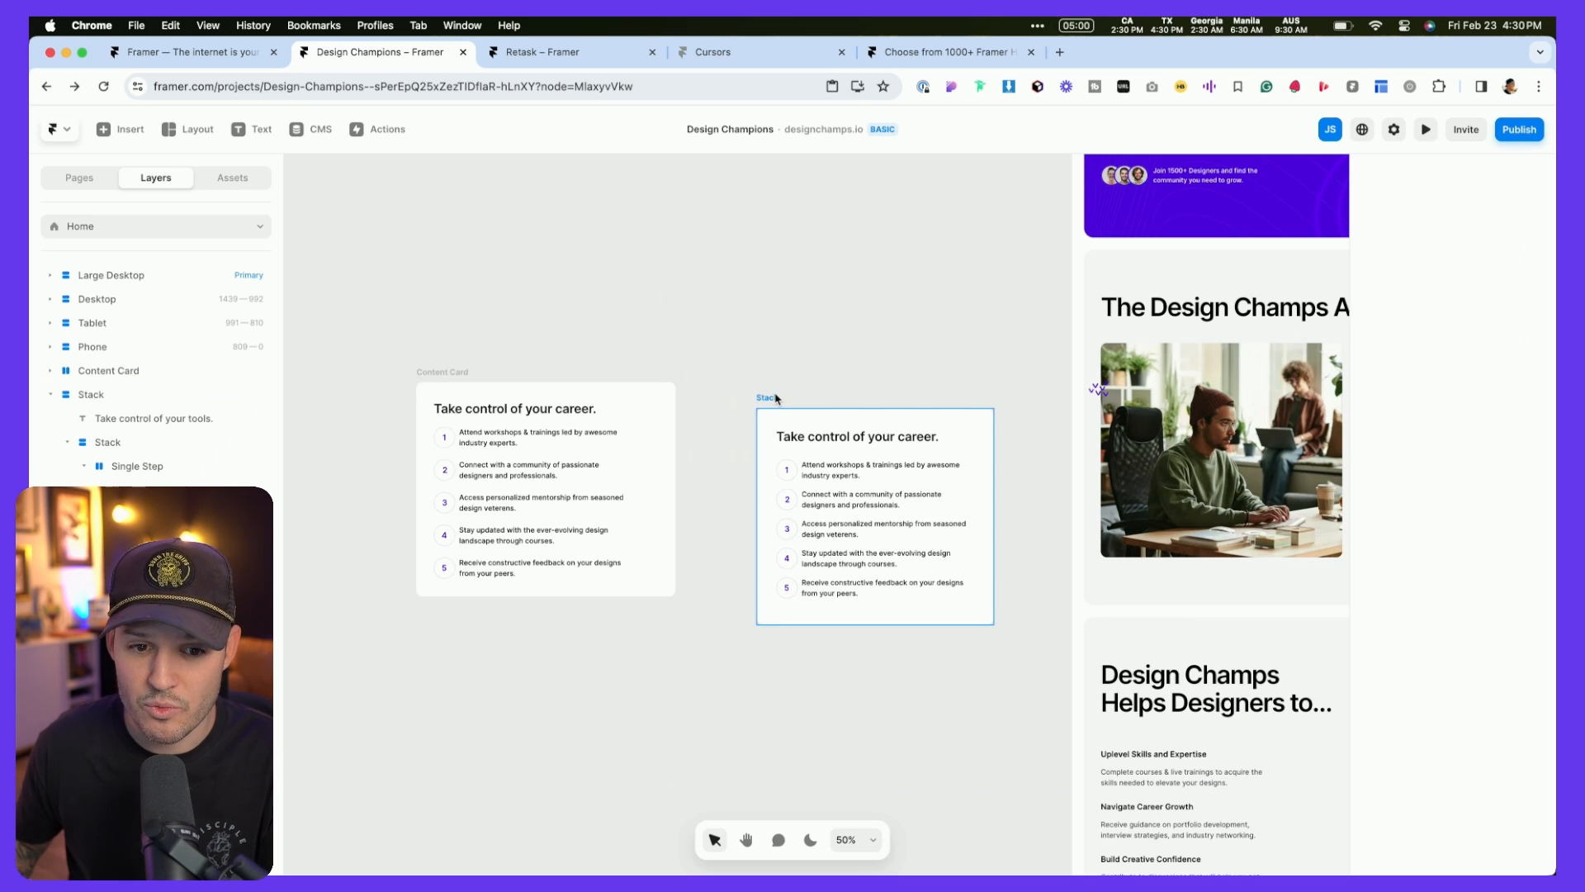
{"action": "left_click_drag", "start_coordinate": [776, 399], "coordinate": [742, 372]}
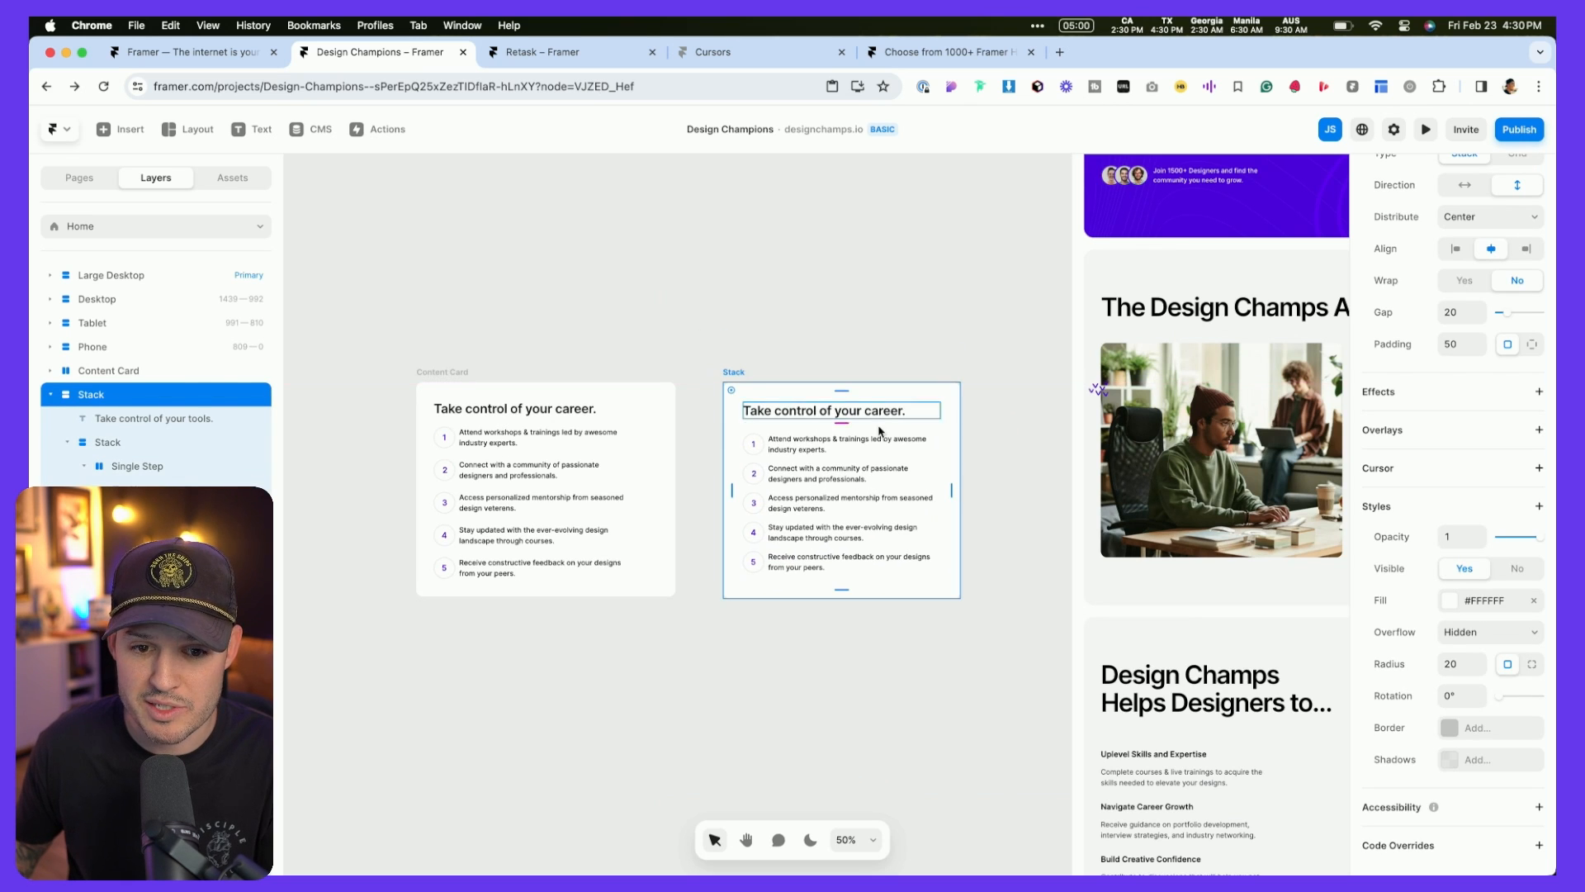
{"action": "left_click", "coordinate": [822, 318]}
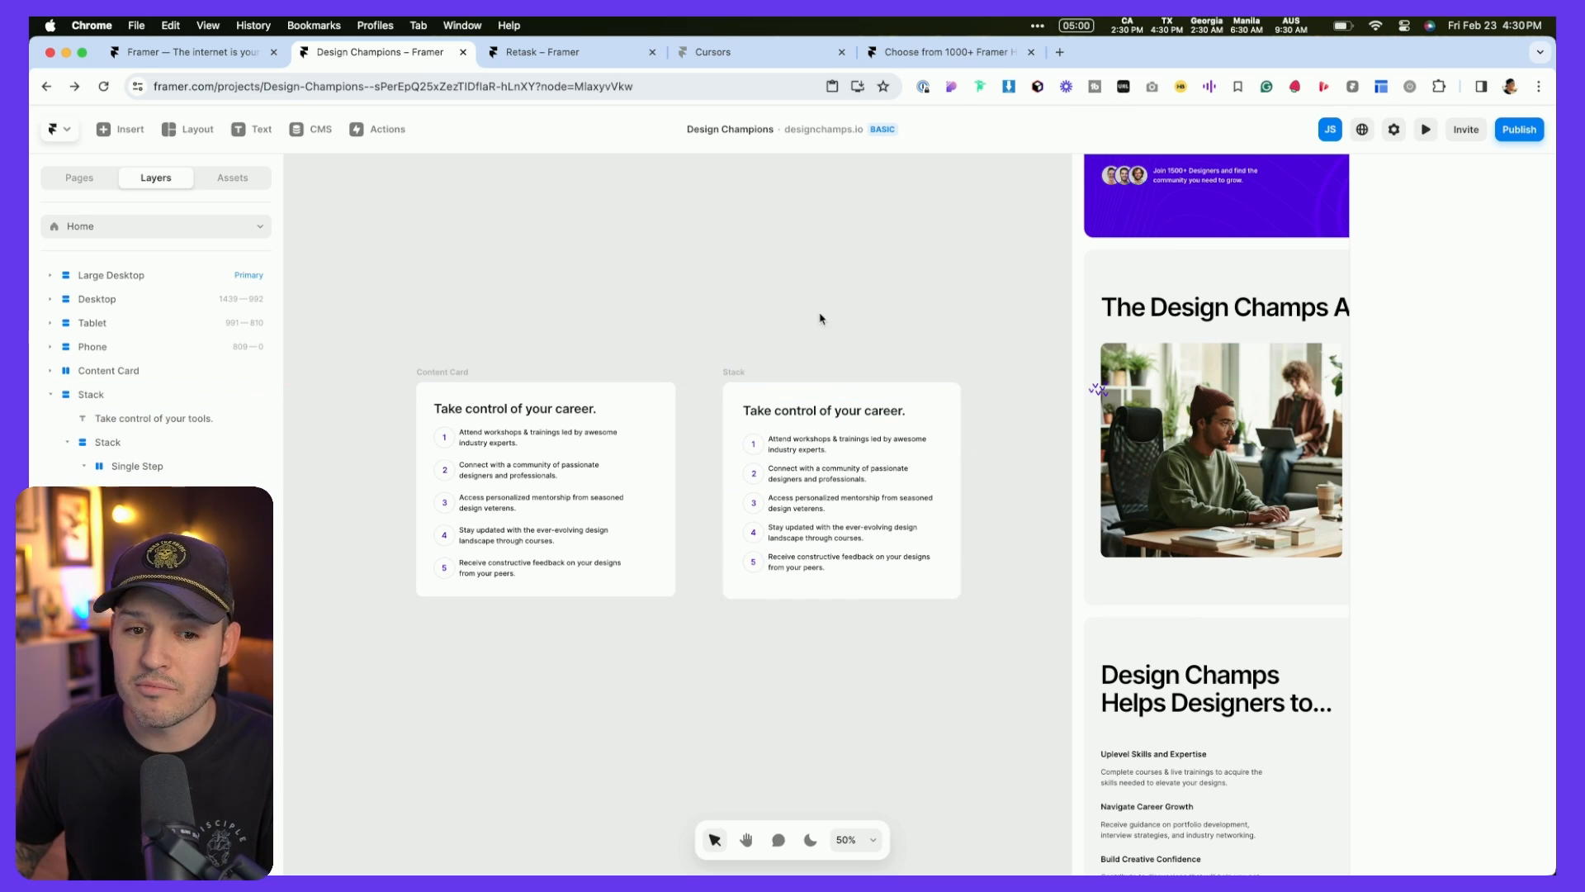
{"action": "left_click", "coordinate": [734, 373]}
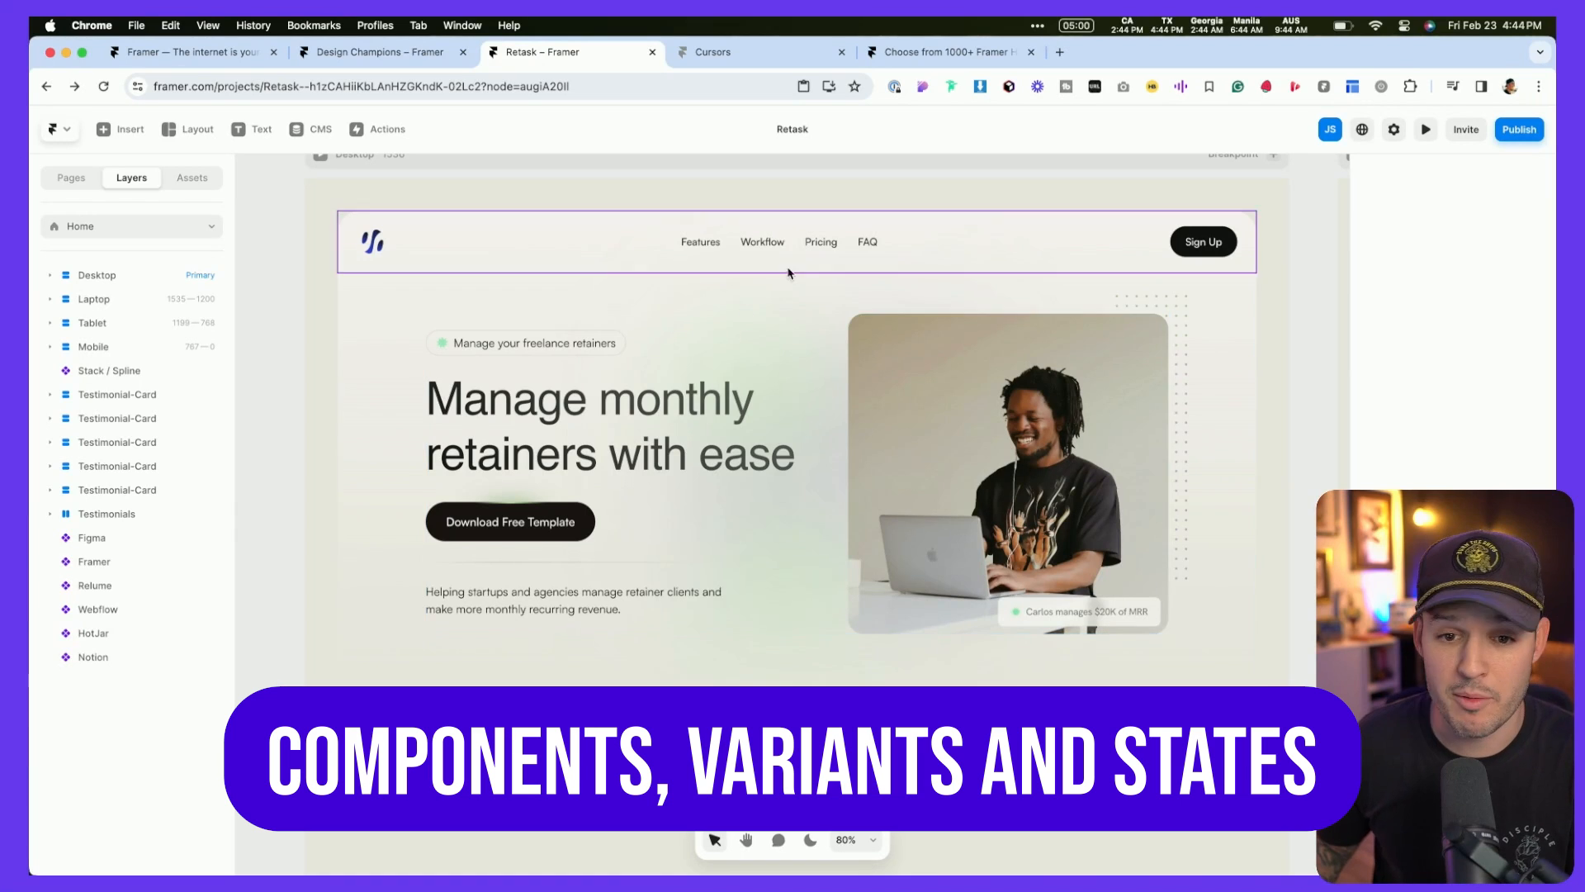
Step: Select the Navbar on the Retask Desktop page, show the project's component assets, and open the Navbar component for editing
{"action": "left_click", "coordinate": [681, 239]}
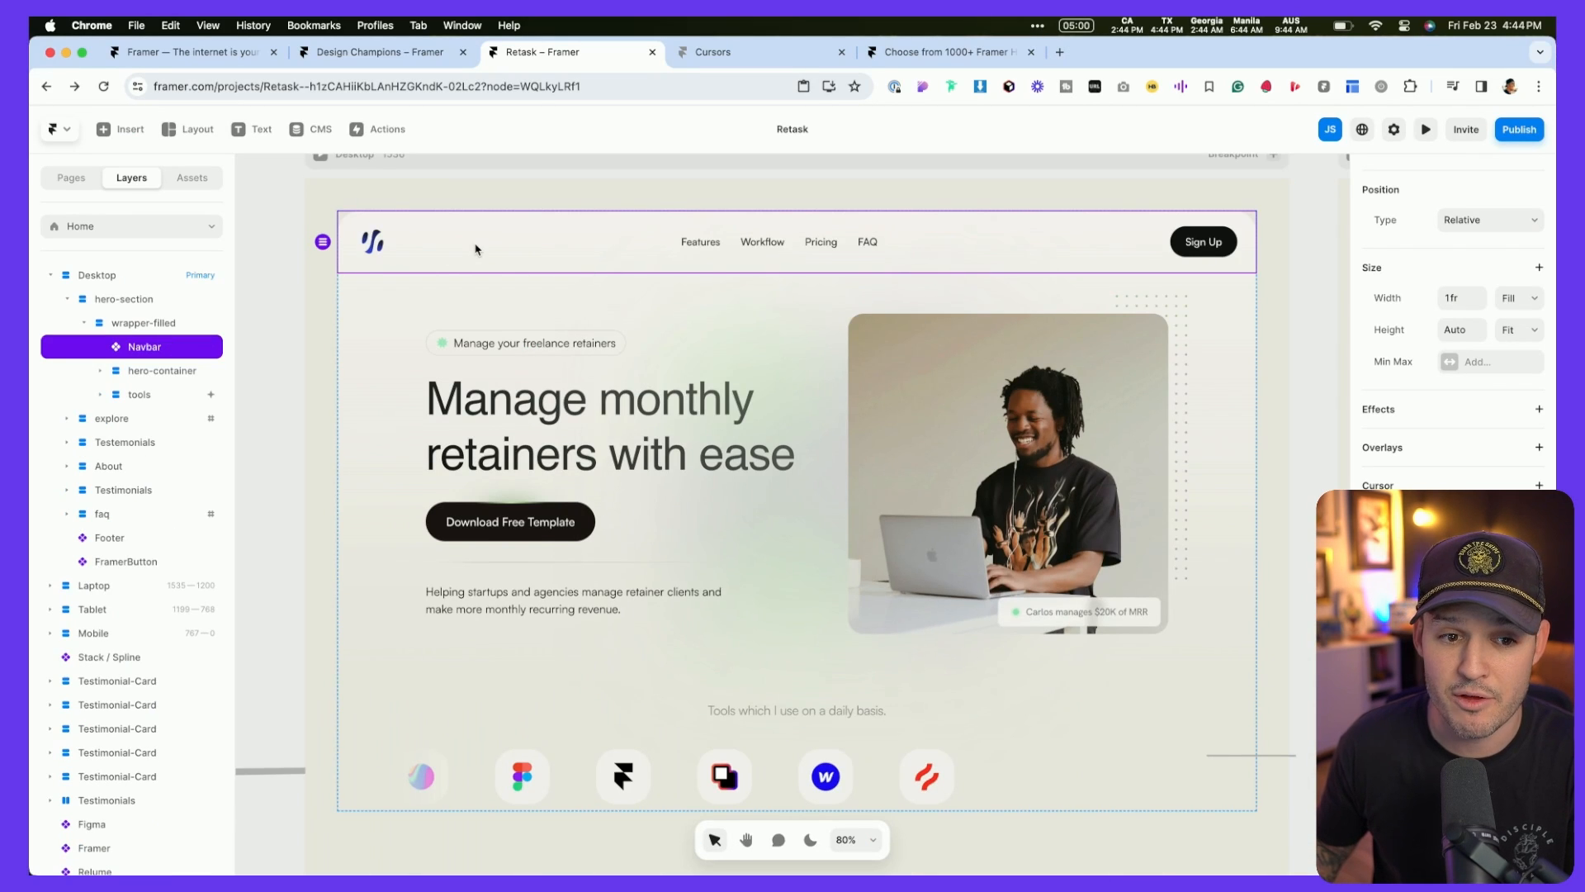
{"action": "scroll", "coordinate": [476, 250], "scroll_direction": "down", "scroll_amount": 1}
{"action": "left_click", "coordinate": [197, 179]}
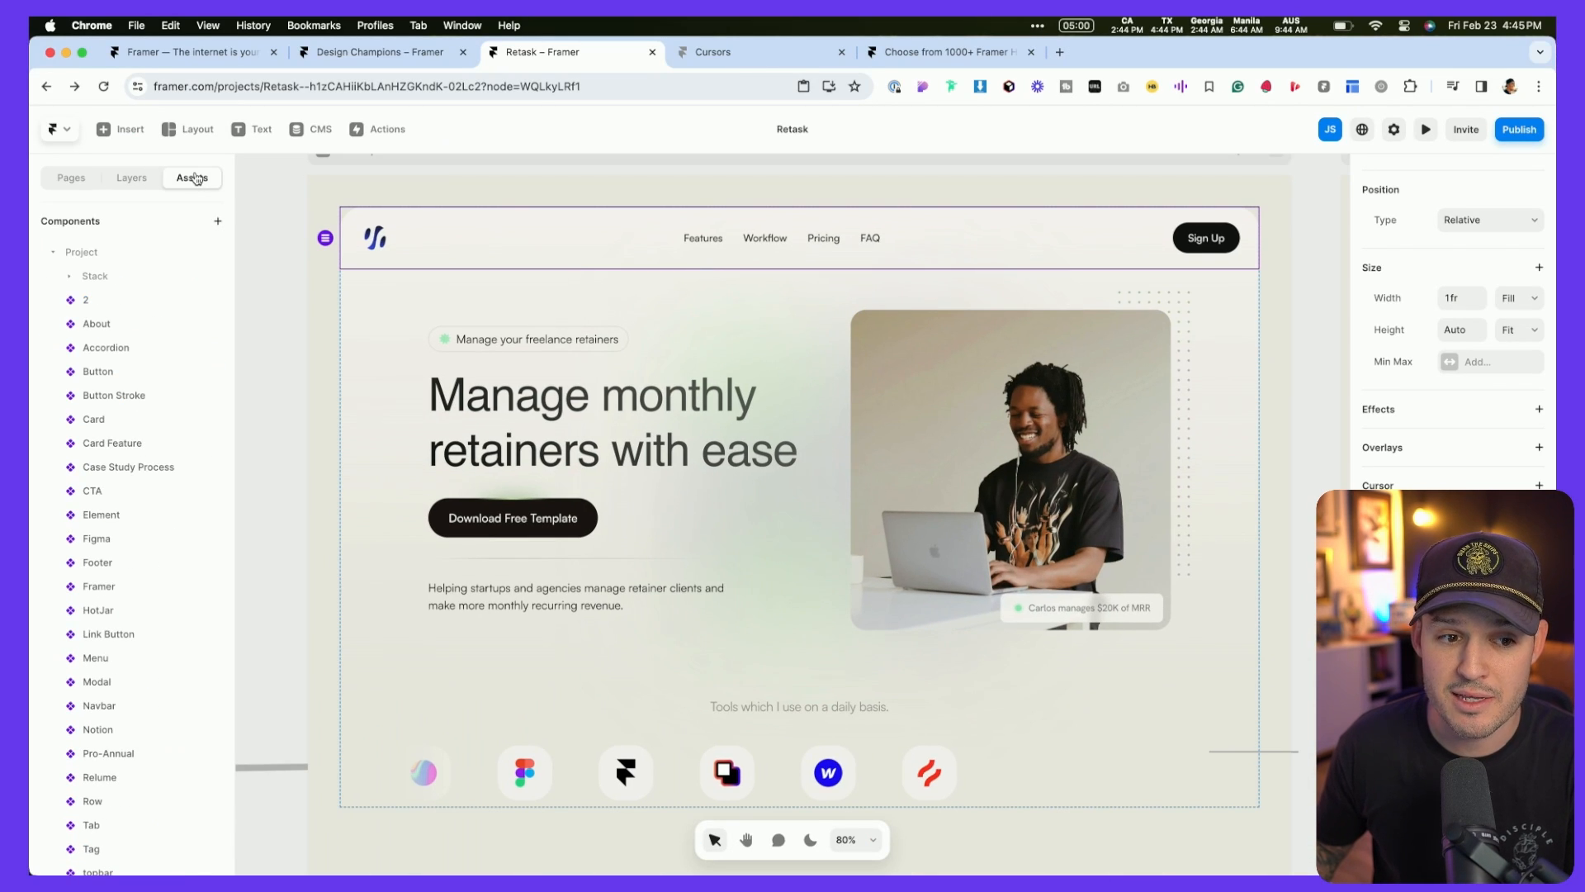
{"action": "double_click", "coordinate": [568, 251]}
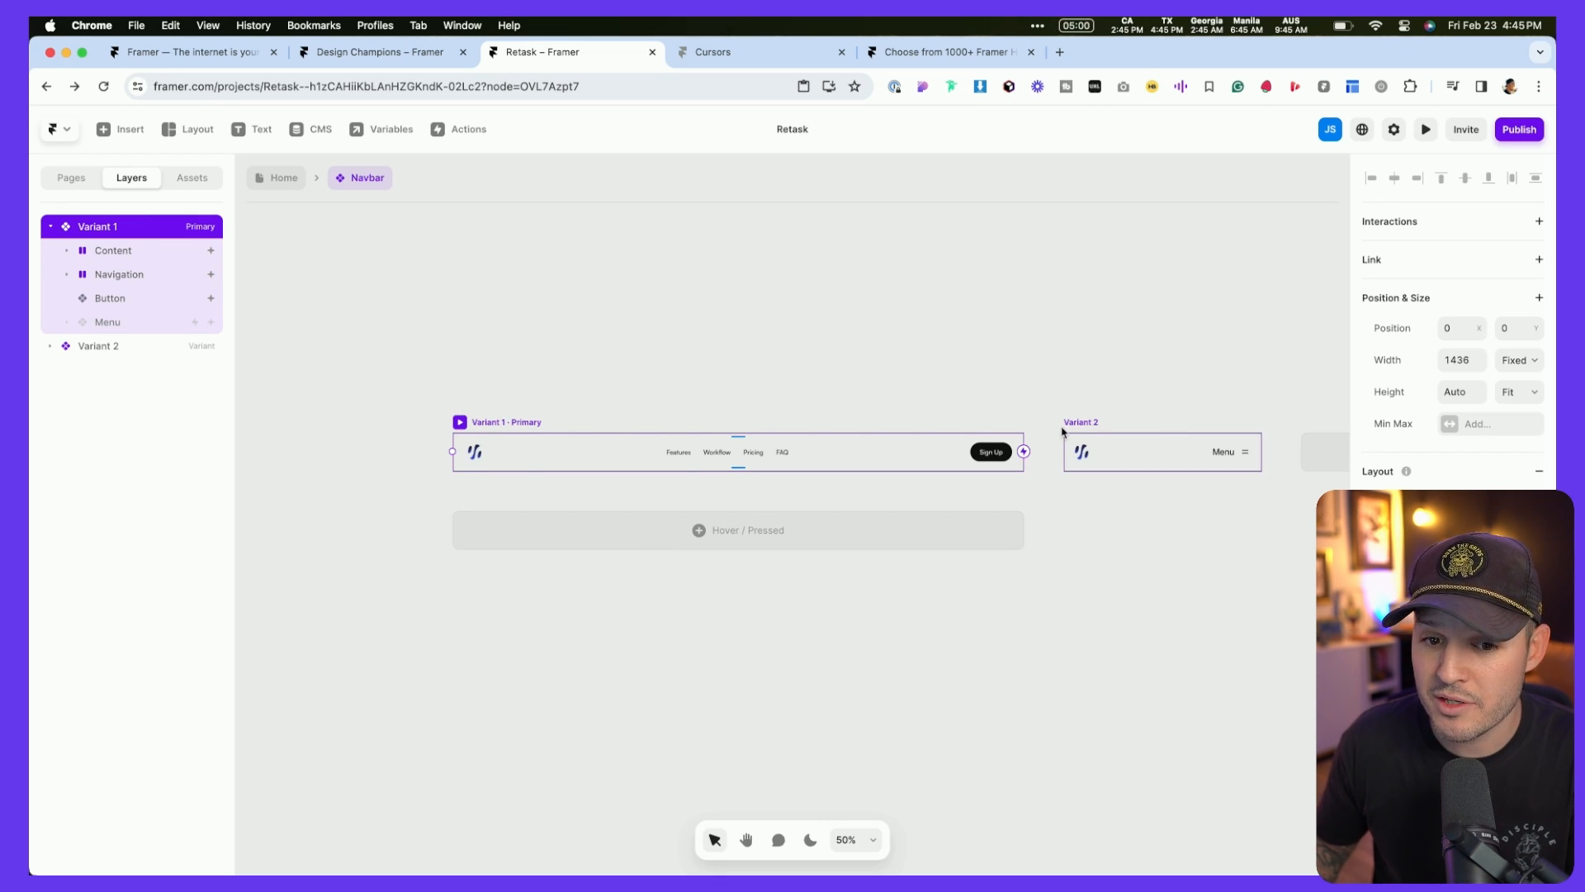
Step: Select Variant 2 of the Navbar and examine its compact layout with the logo and Menu item
{"action": "left_click", "coordinate": [1088, 426]}
{"action": "scroll", "coordinate": [1240, 431], "scroll_direction": "up", "scroll_amount": 3}
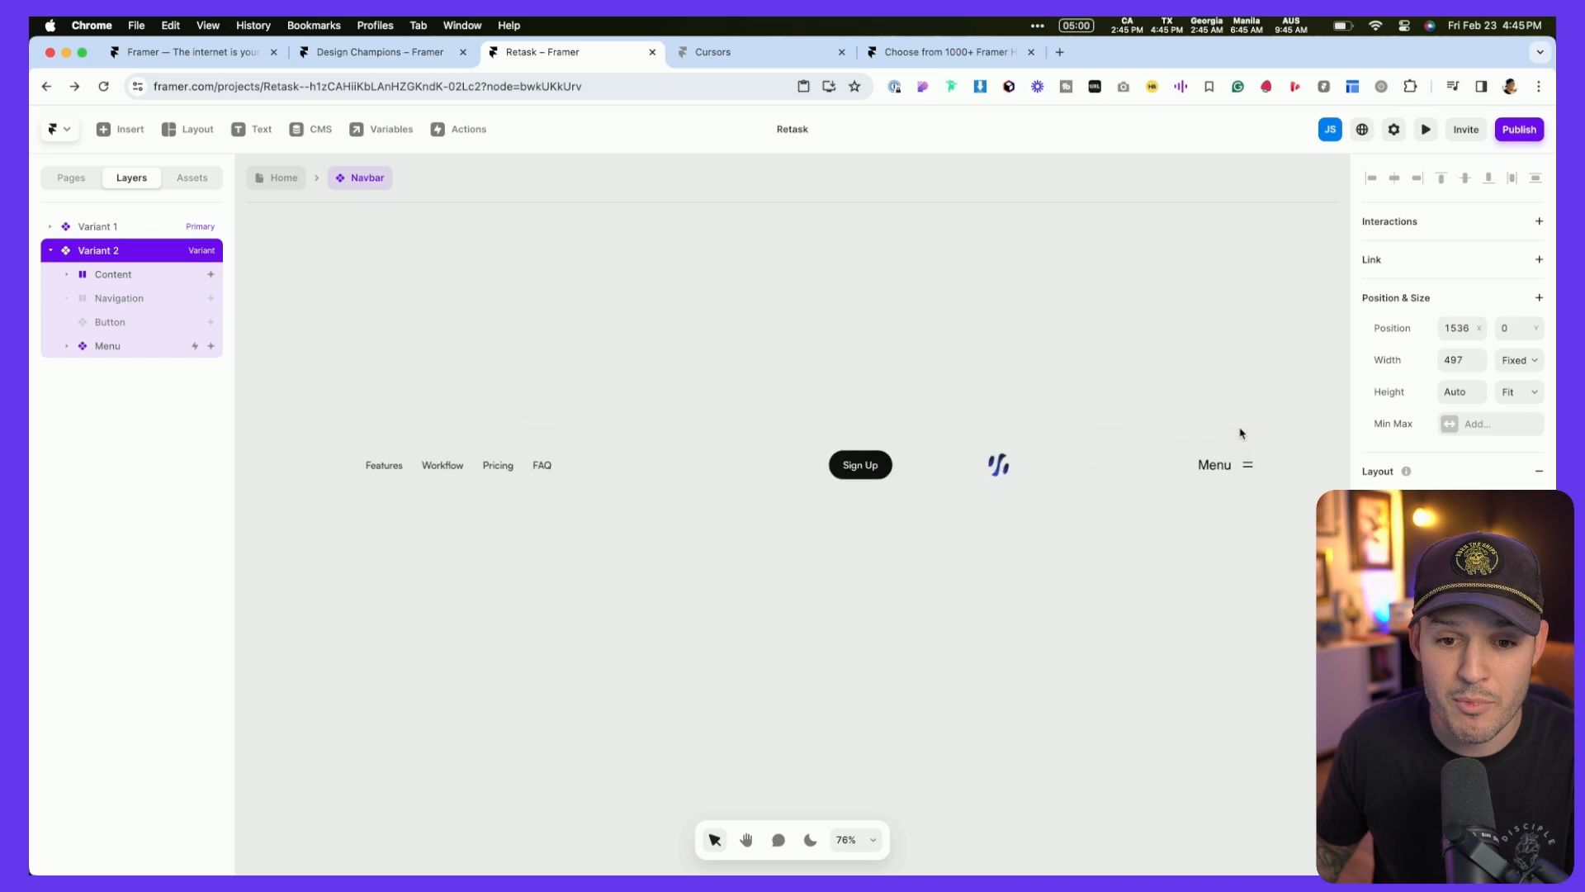
{"action": "scroll", "coordinate": [1240, 432], "scroll_direction": "down", "scroll_amount": 1}
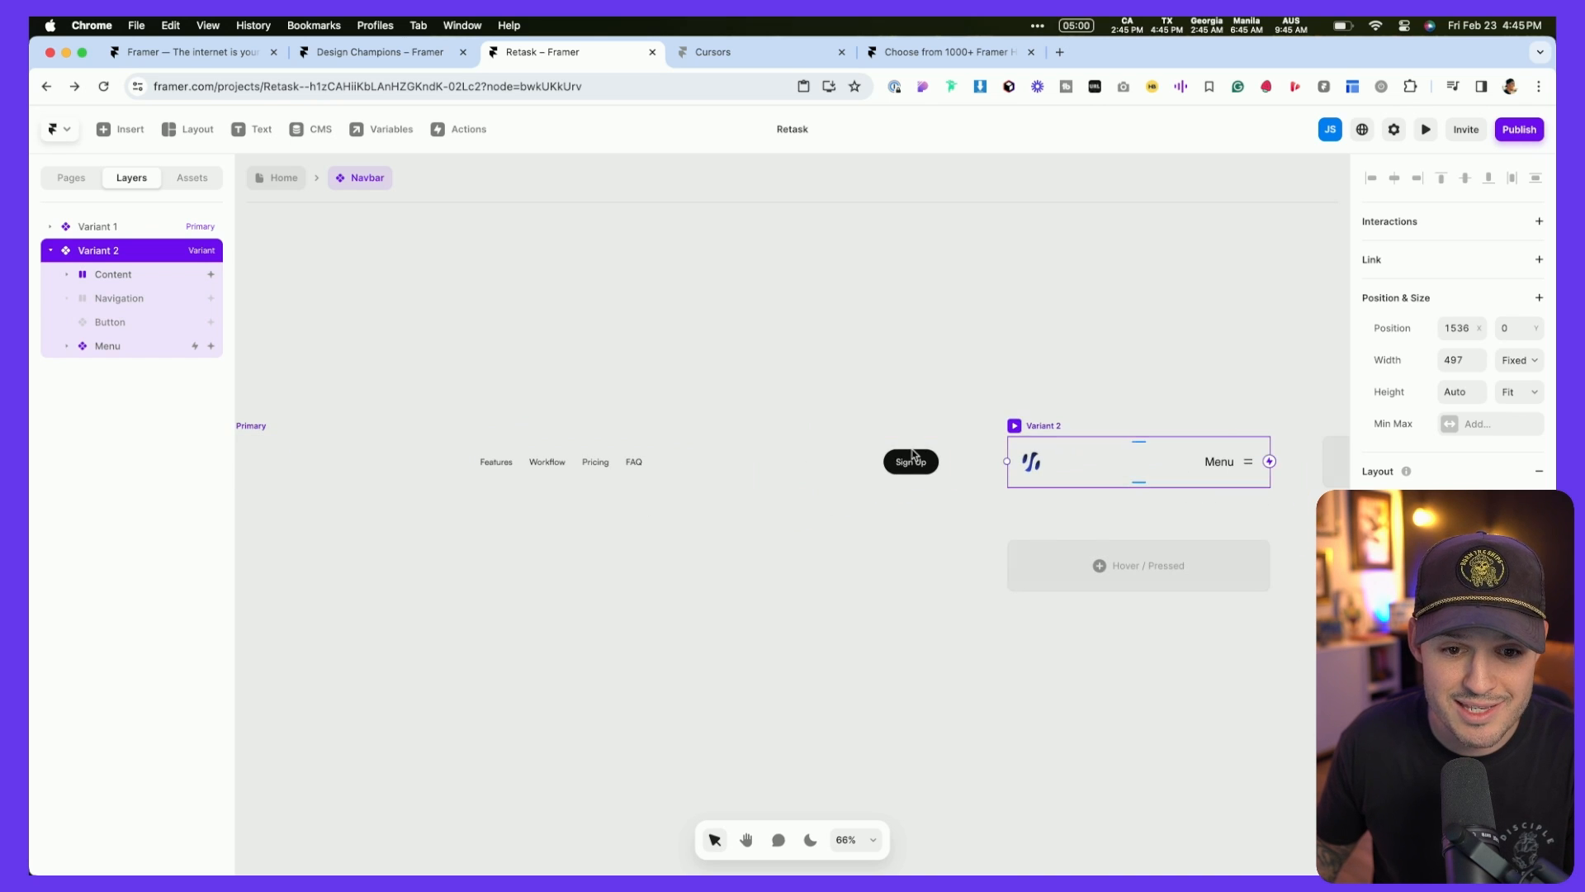
Step: Open the Sign Up button component nested in the Navbar's Variant 1 for editing
{"action": "left_click", "coordinate": [911, 460]}
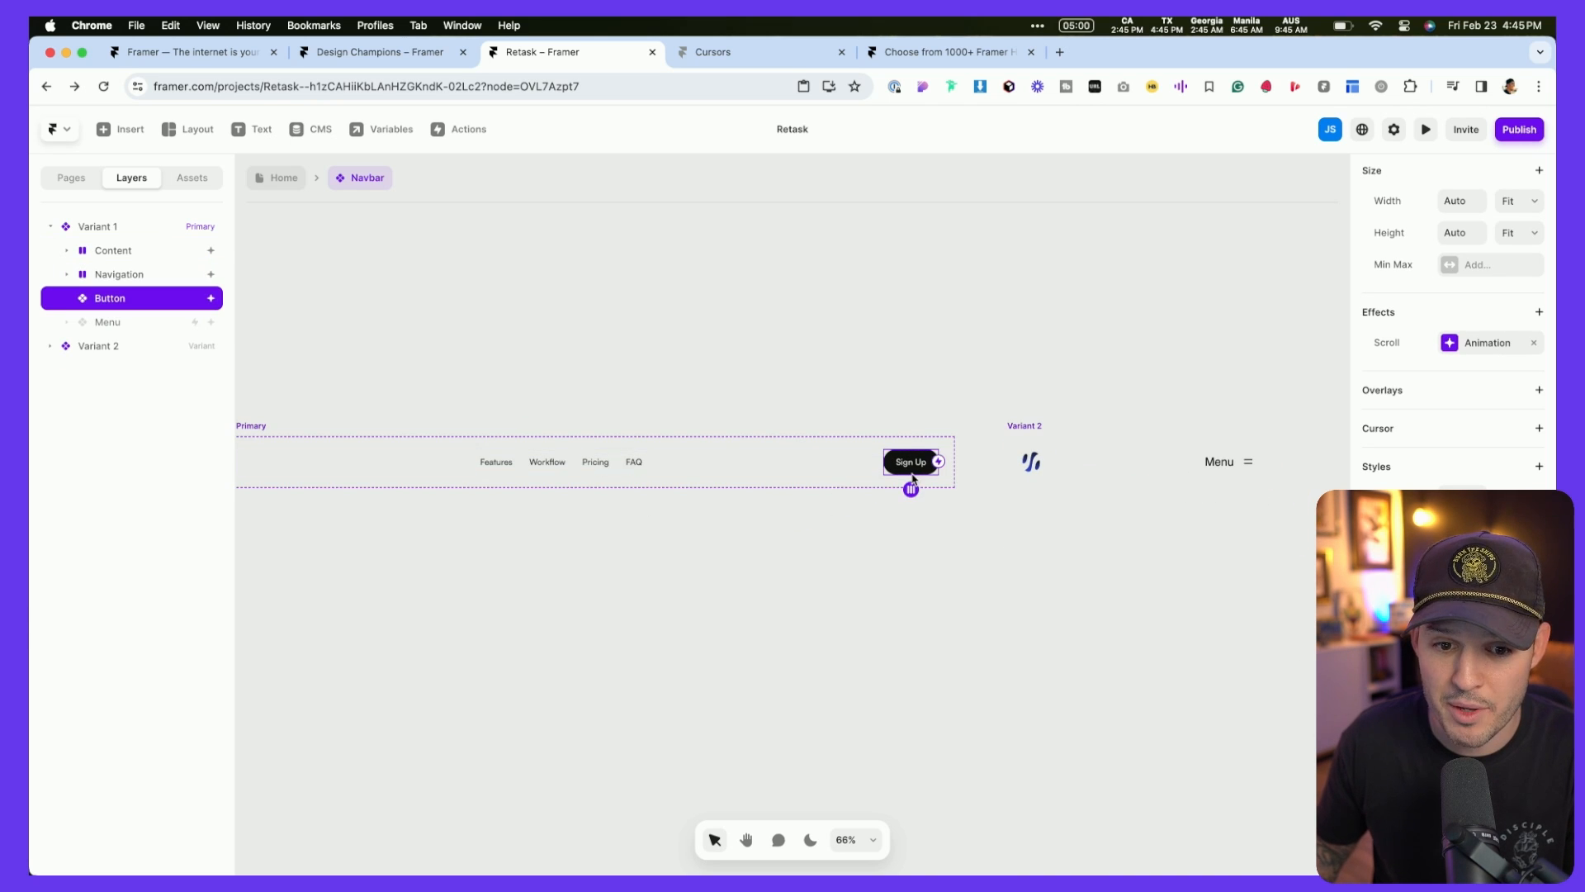
{"action": "key", "text": "shift+2"}
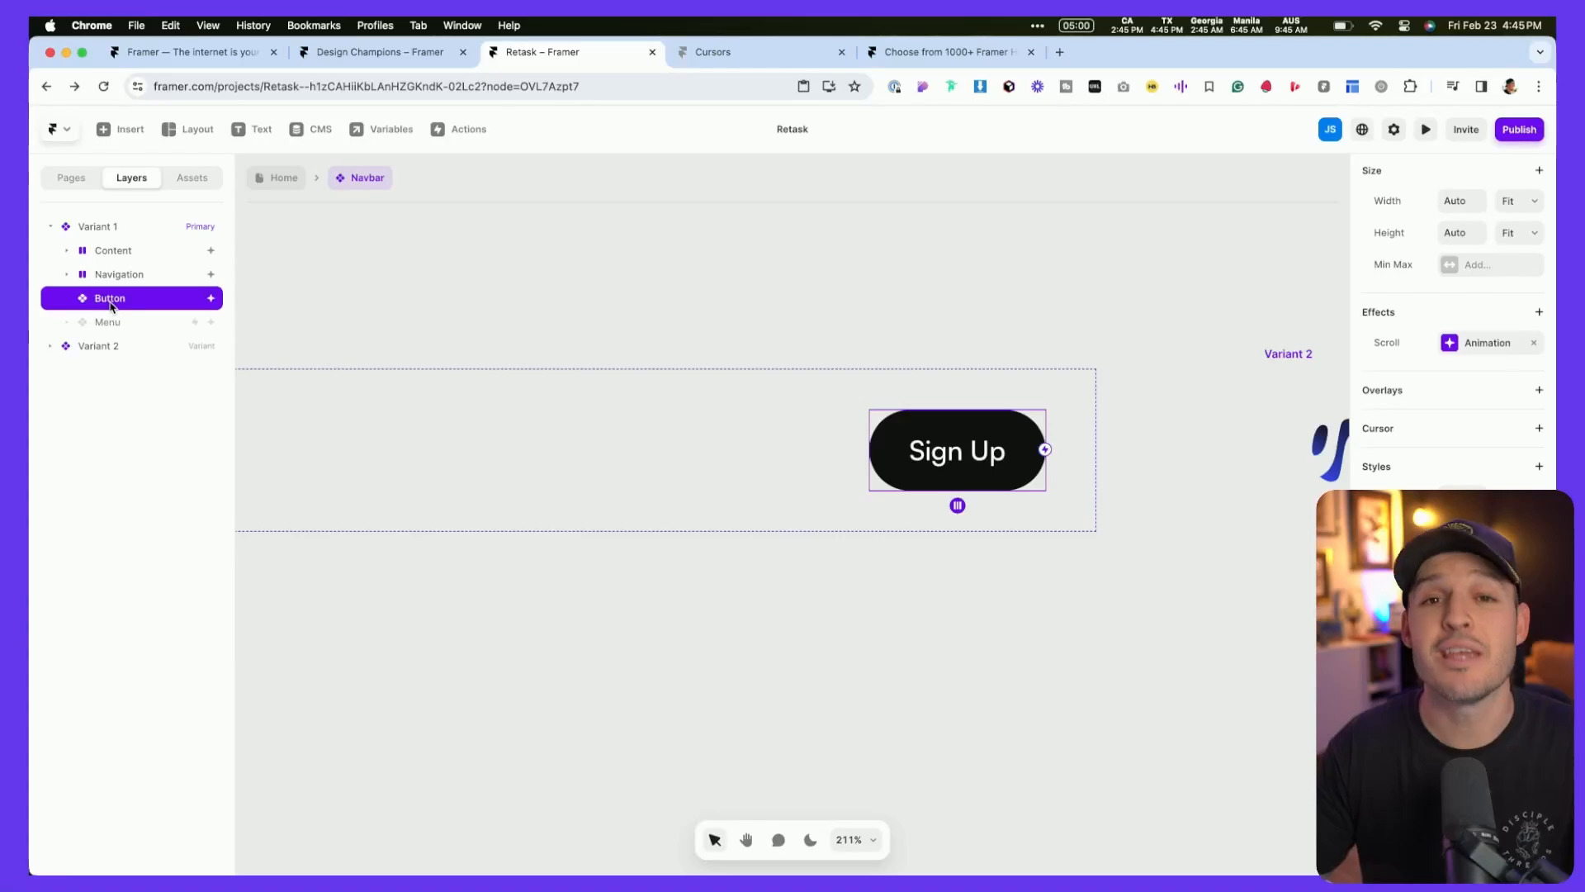
{"action": "double_click", "coordinate": [949, 463]}
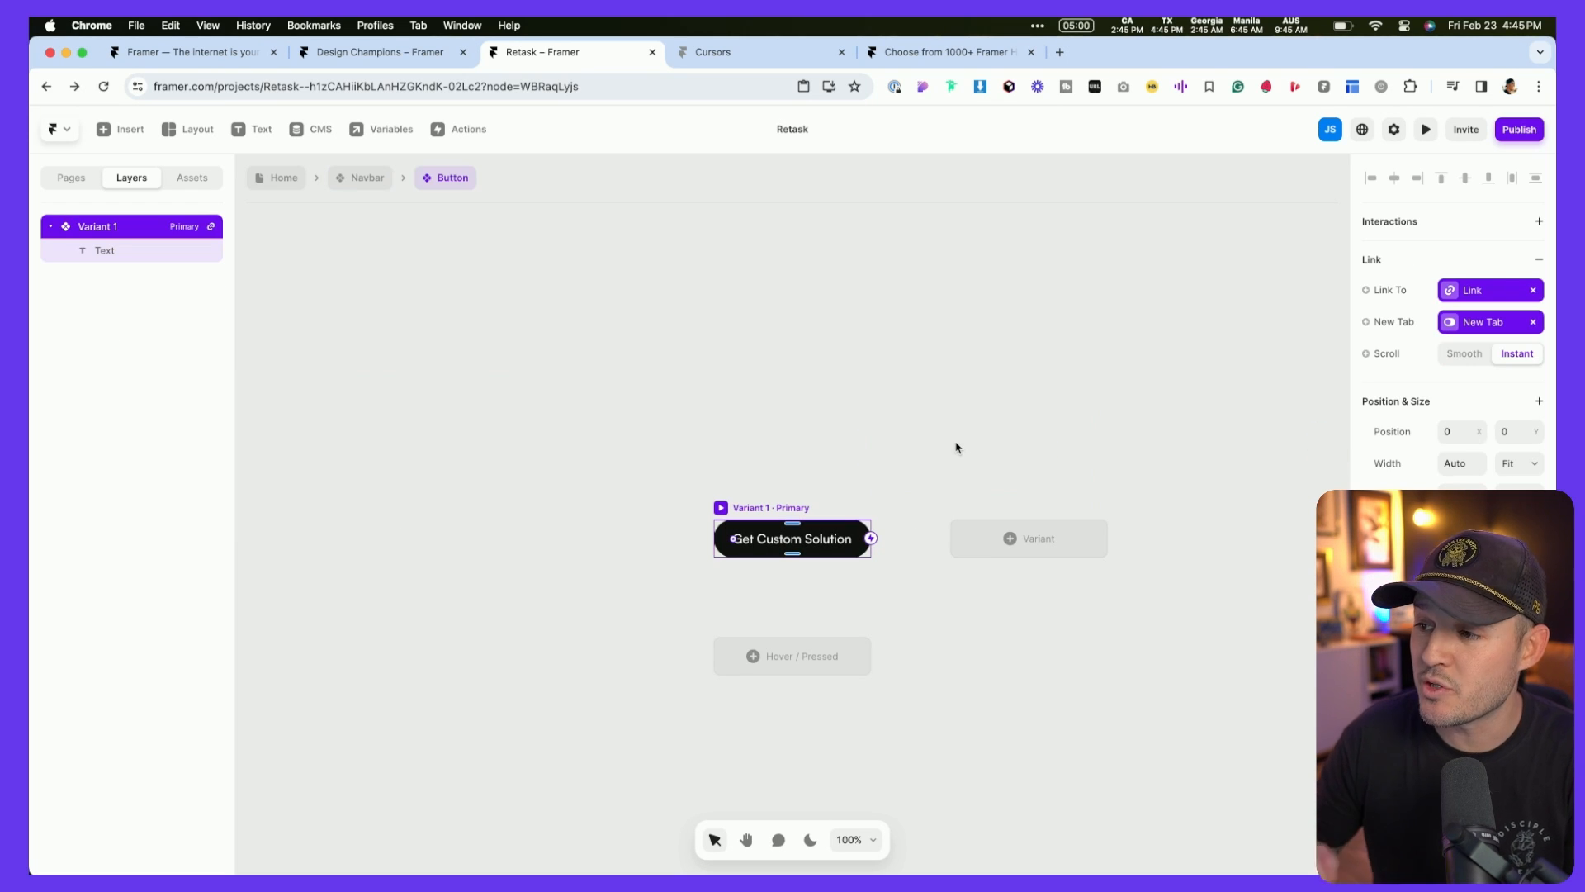
Step: Add a Hover variant to the button component's primary Variant 1
{"action": "scroll", "coordinate": [885, 463], "scroll_direction": "down", "scroll_amount": 2}
{"action": "scroll", "coordinate": [885, 463], "scroll_direction": "right", "scroll_amount": 1}
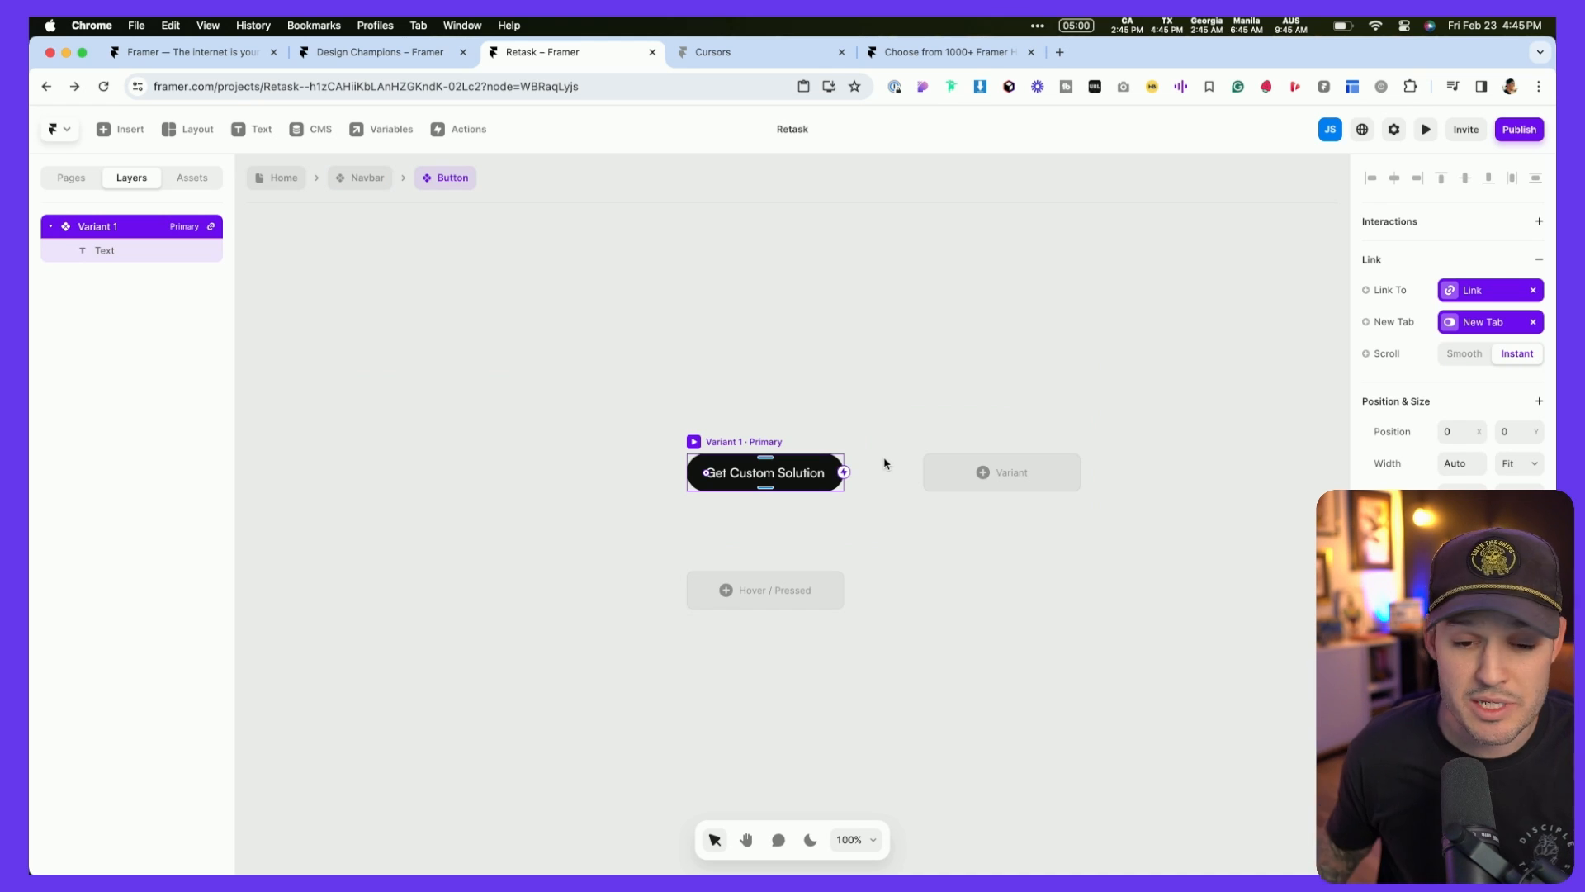
{"action": "left_click", "coordinate": [867, 423]}
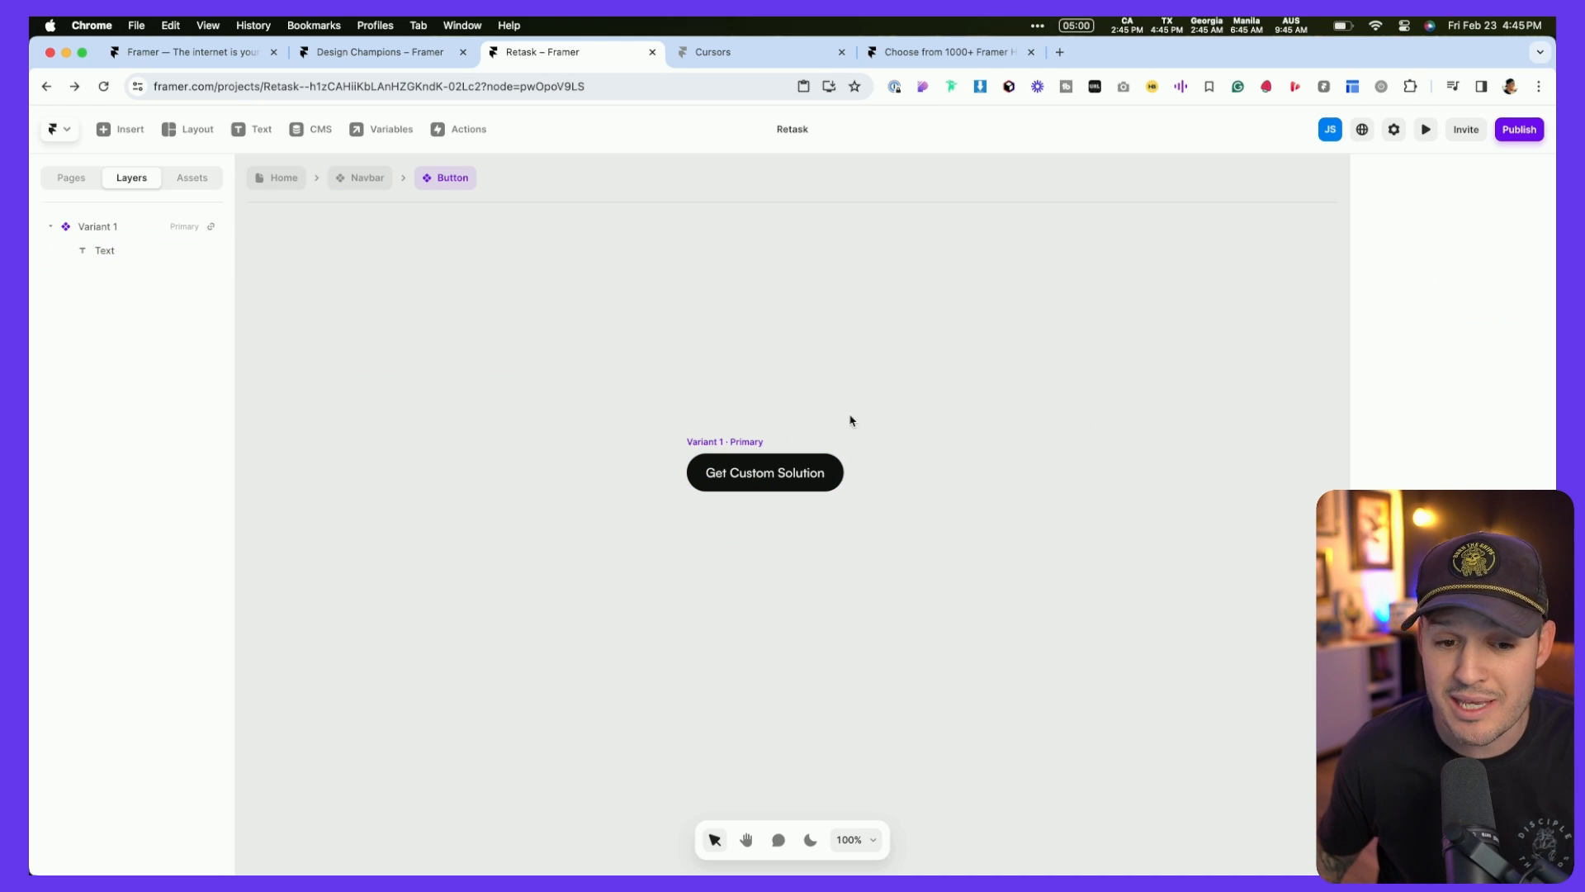
{"action": "left_click", "coordinate": [752, 443]}
{"action": "scroll", "coordinate": [899, 494], "scroll_direction": "up", "scroll_amount": 5}
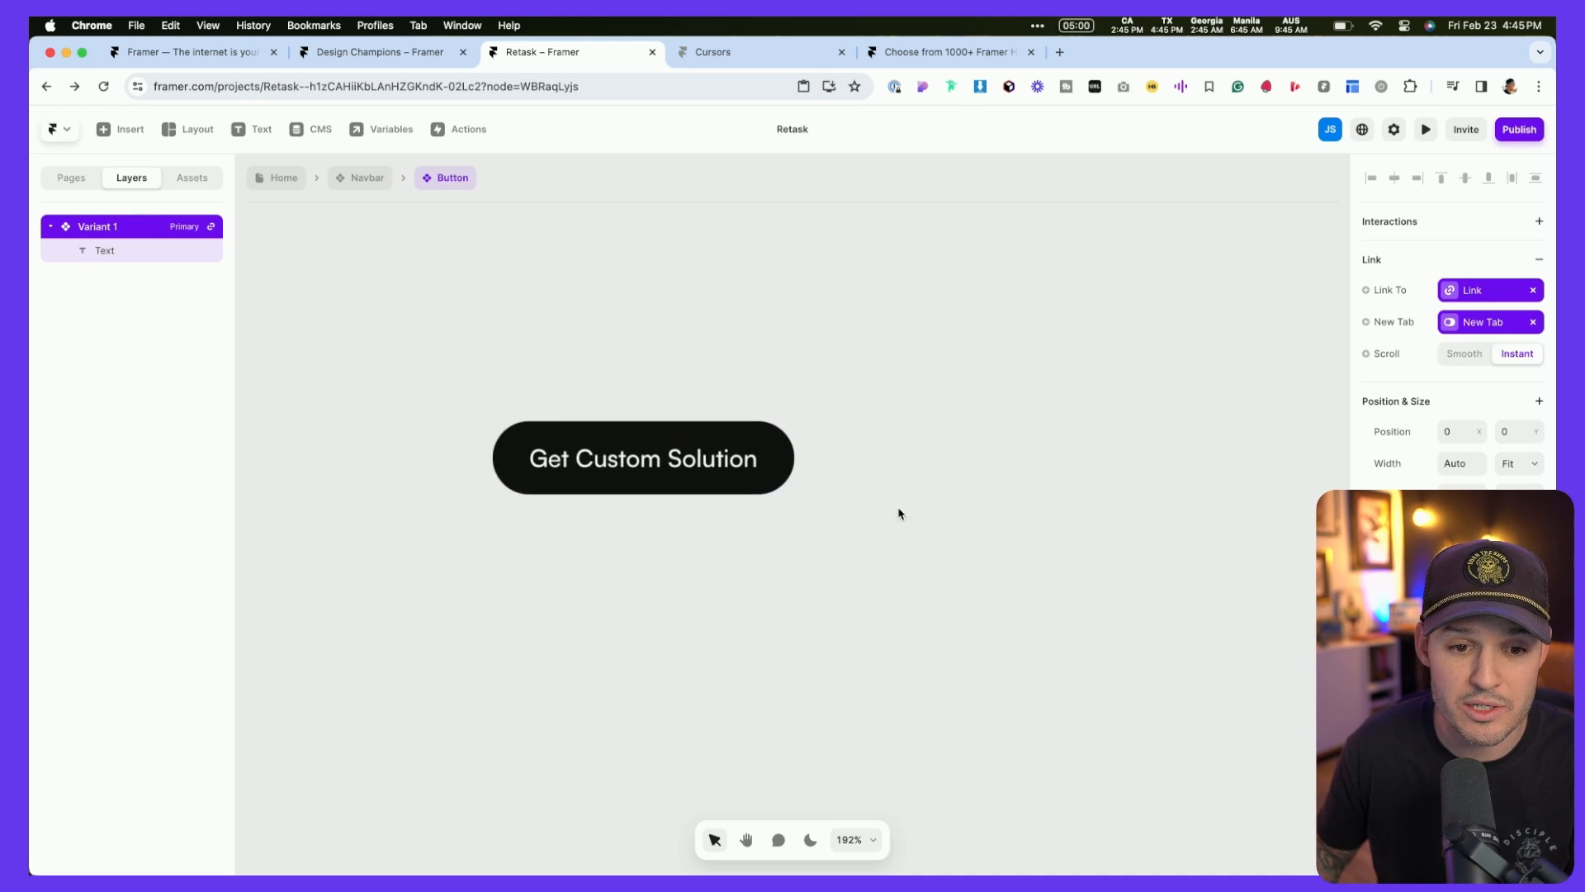
{"action": "key", "text": "c"}
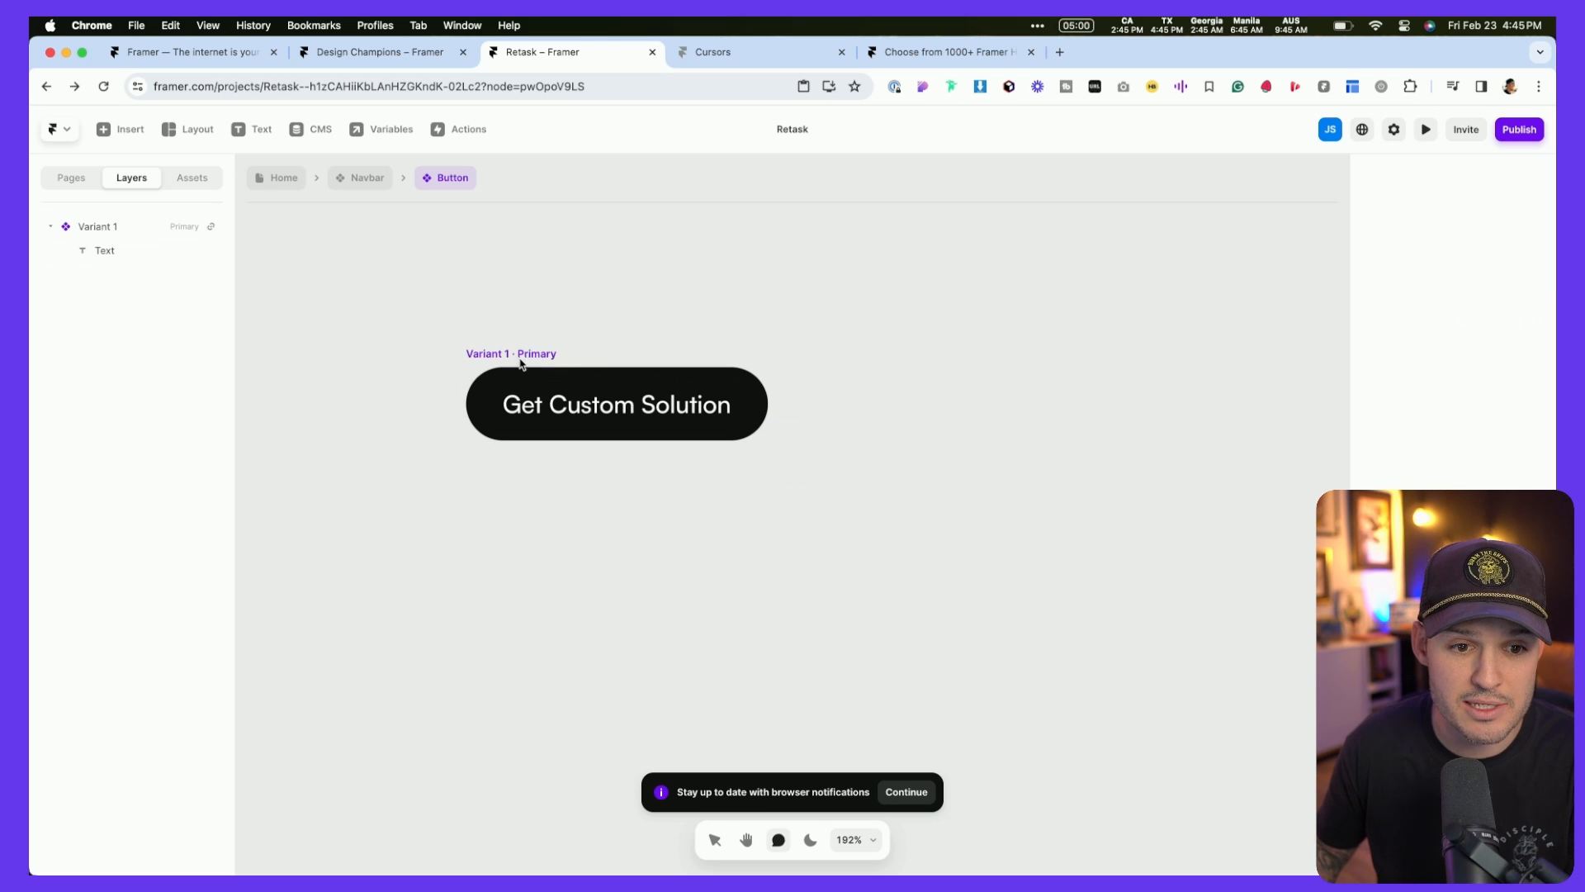
{"action": "key", "text": "v"}
{"action": "left_click", "coordinate": [521, 364]}
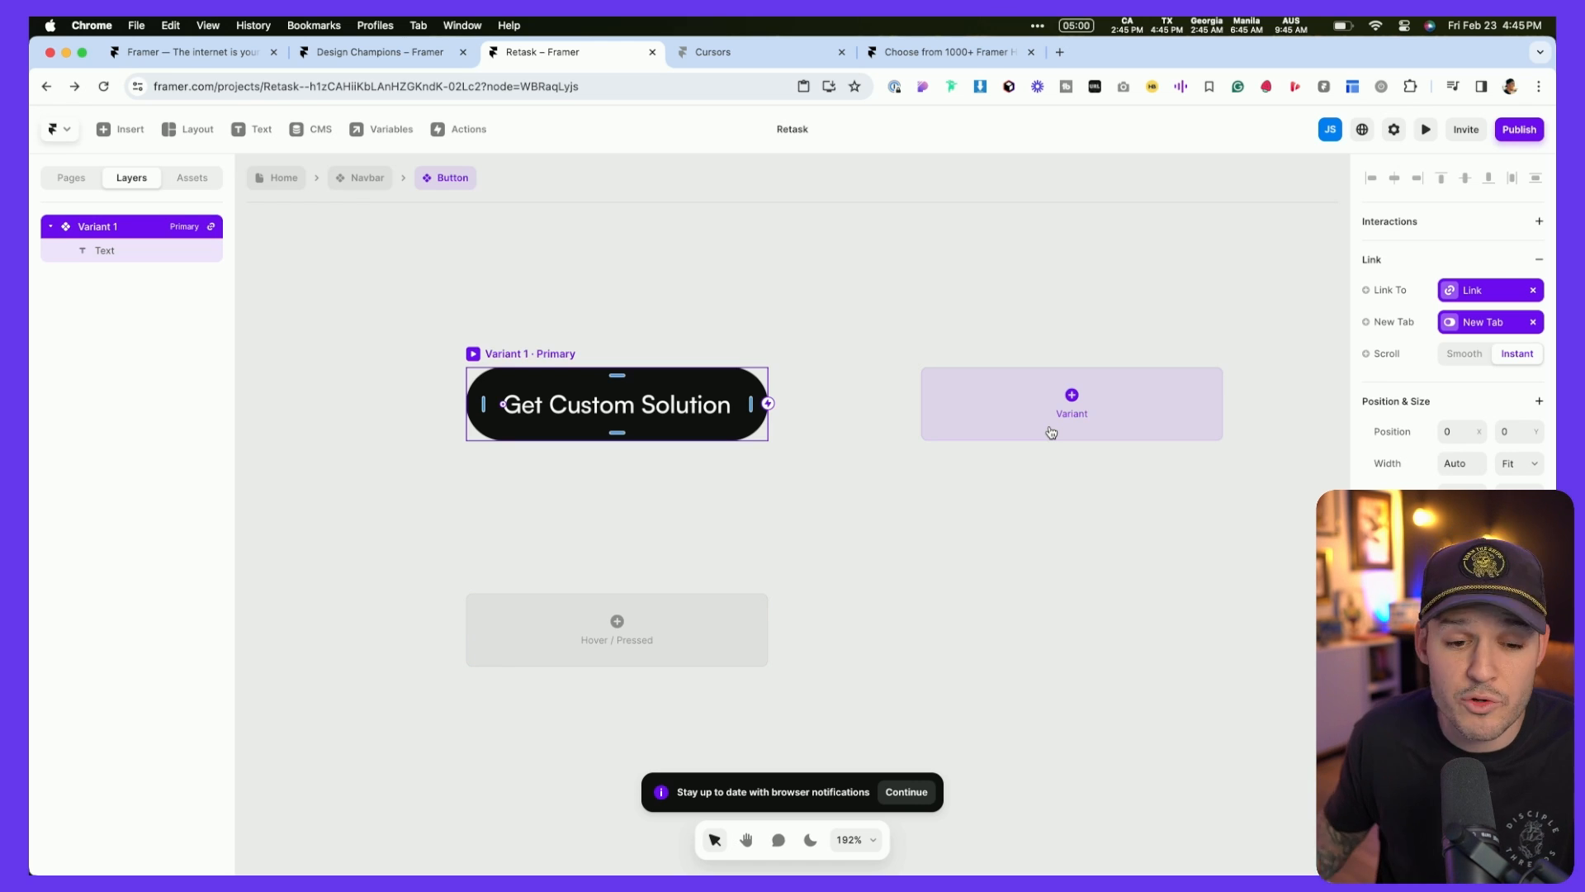
{"action": "left_click", "coordinate": [735, 612]}
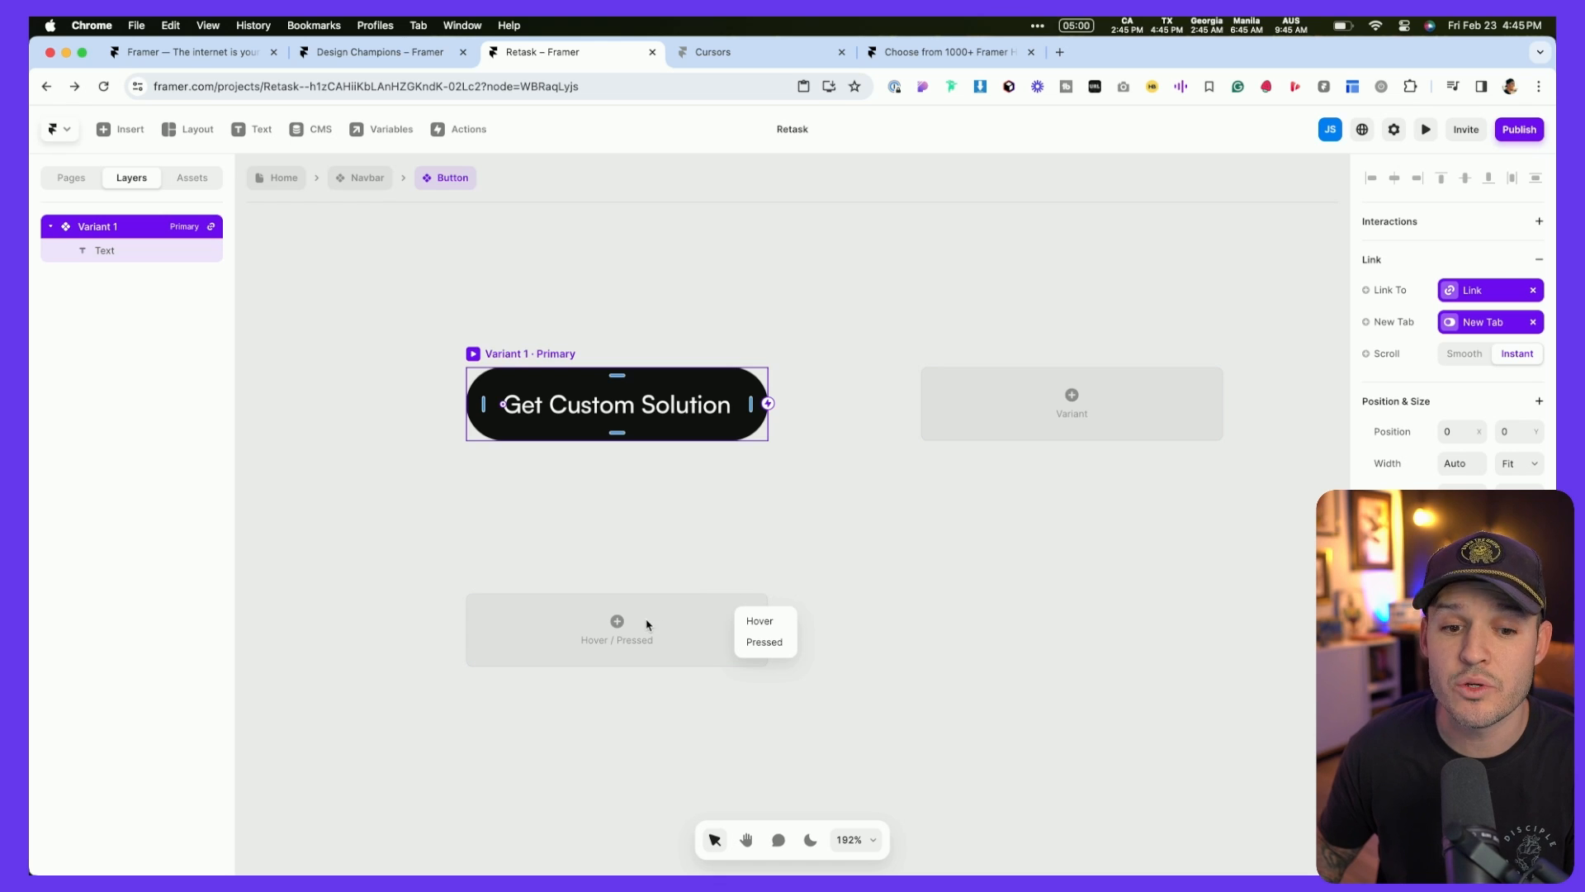
{"action": "left_click", "coordinate": [762, 623]}
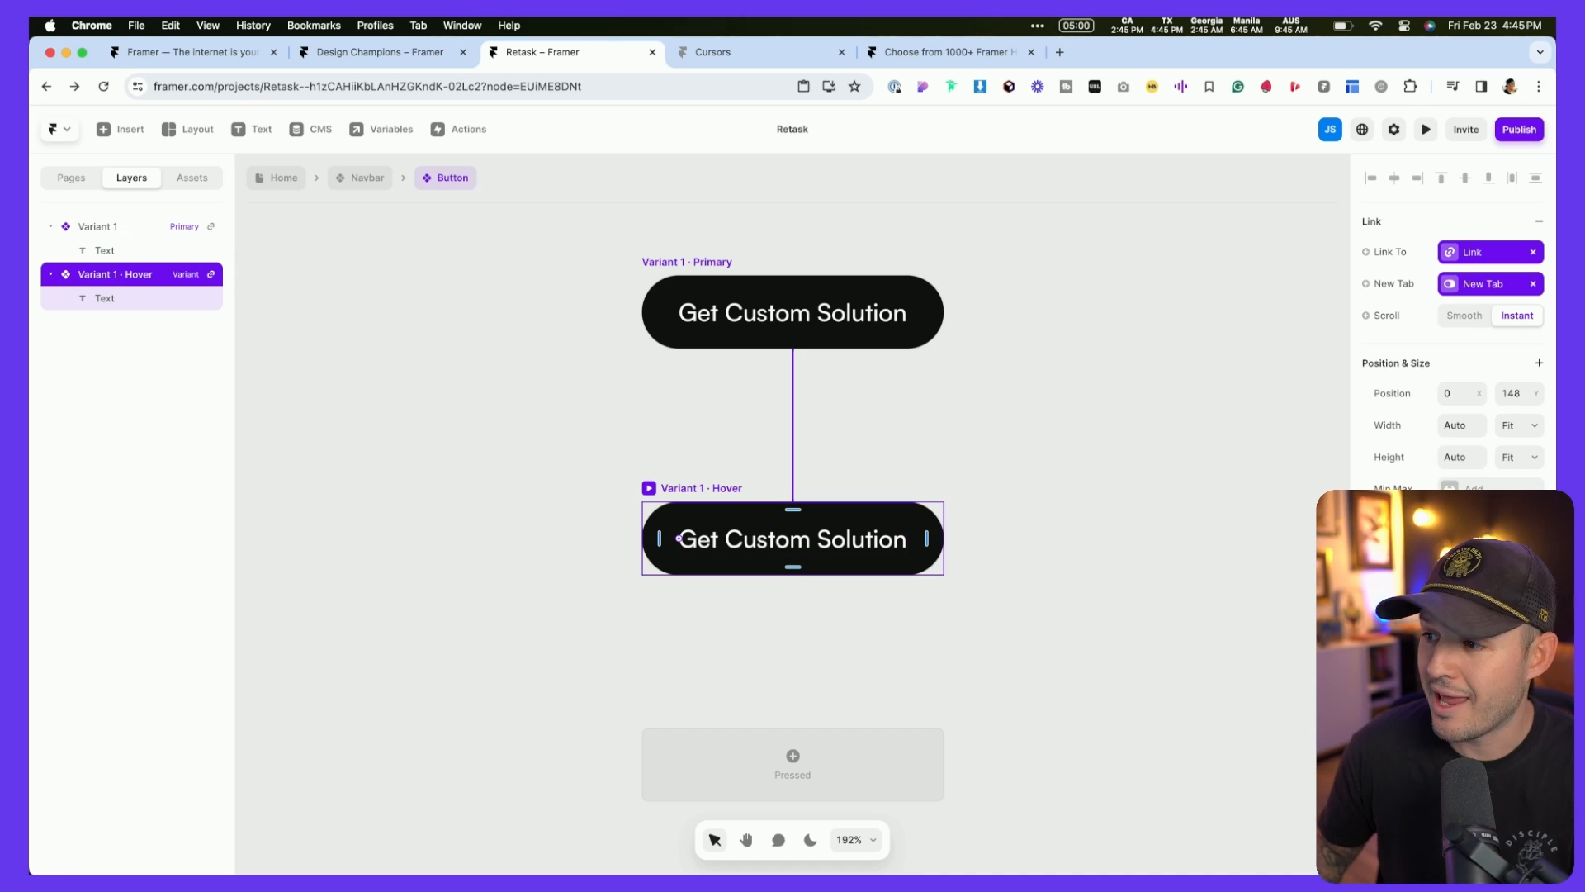
Step: Detach the Background variable from the Hover variant's fill and set the fill to dark teal #336666
{"action": "scroll", "coordinate": [1524, 633], "scroll_direction": "down", "scroll_amount": 6}
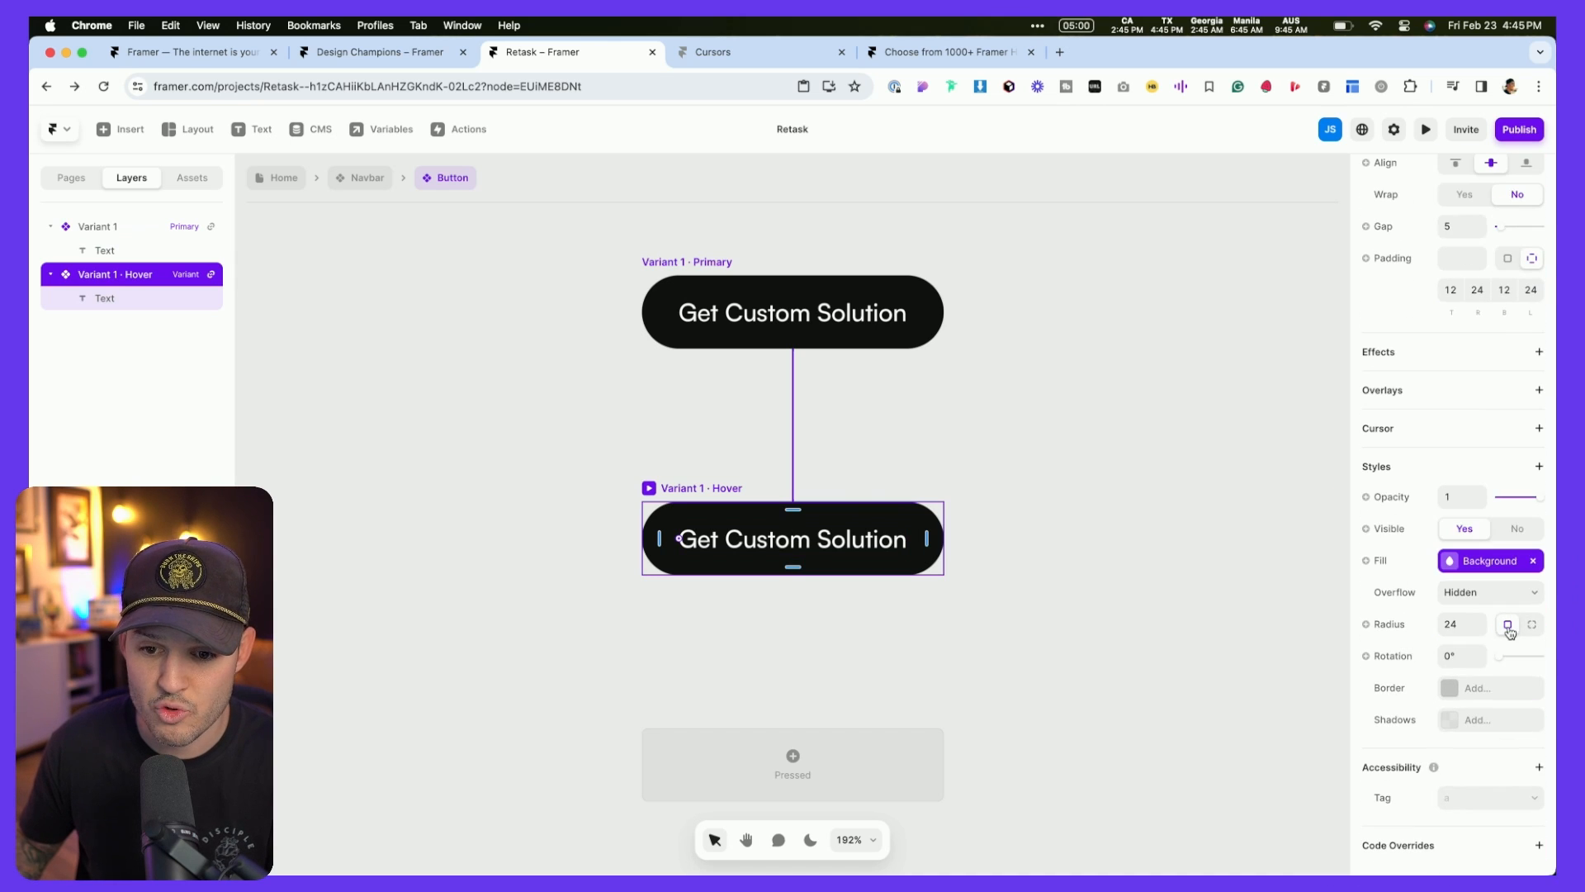
{"action": "left_click", "coordinate": [1535, 564]}
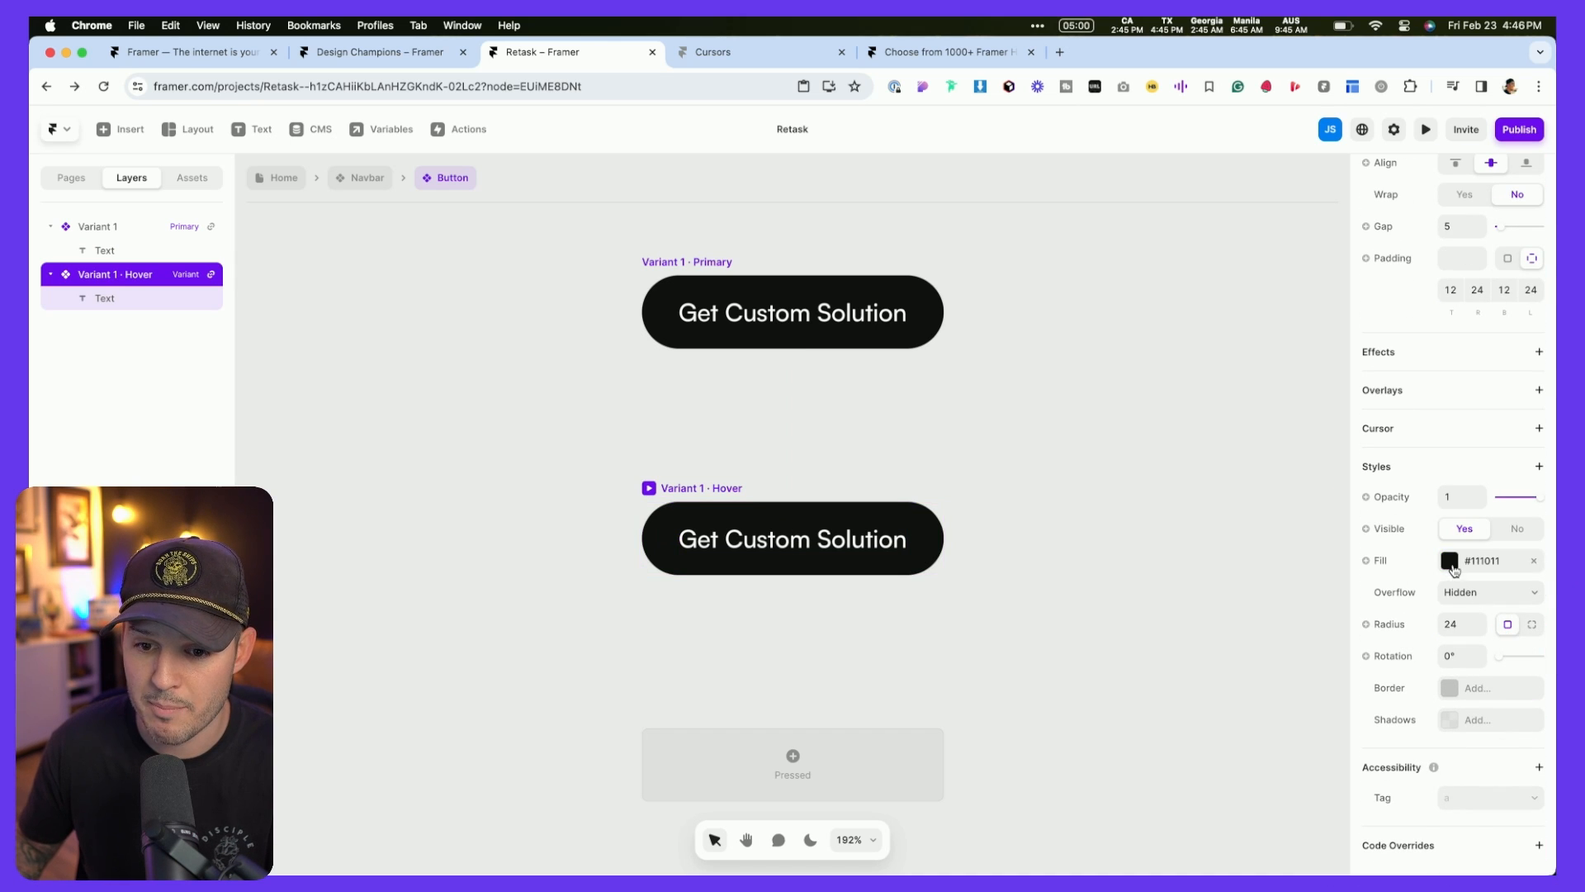
{"action": "left_click", "coordinate": [1451, 565]}
{"action": "left_click_drag", "start_coordinate": [1190, 532], "coordinate": [1230, 484]}
{"action": "left_click", "coordinate": [1244, 489]}
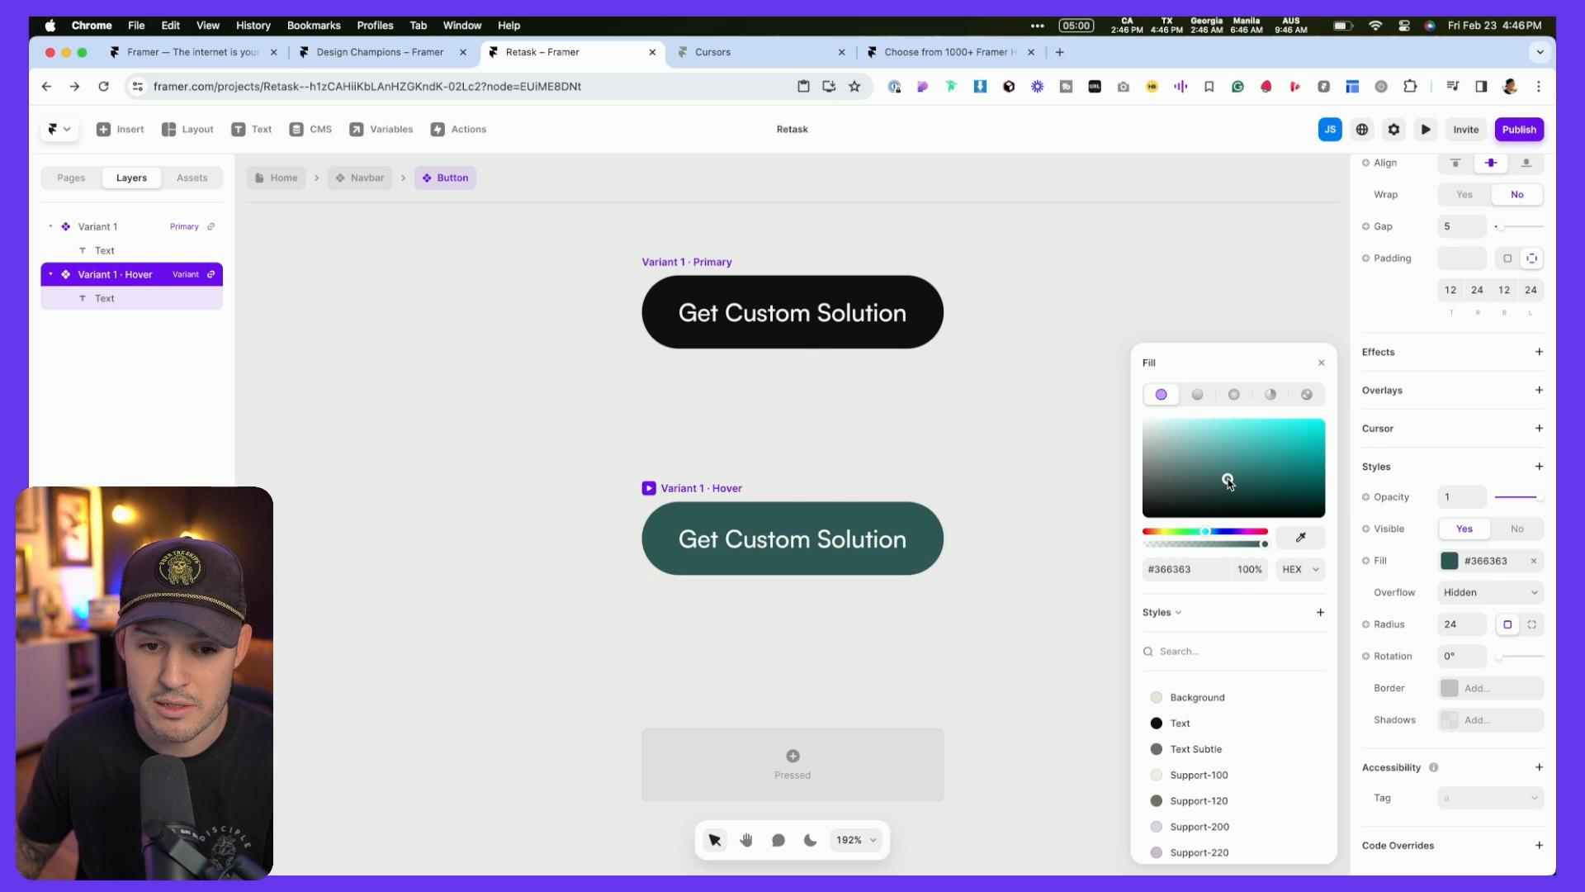
{"action": "left_click", "coordinate": [1320, 367]}
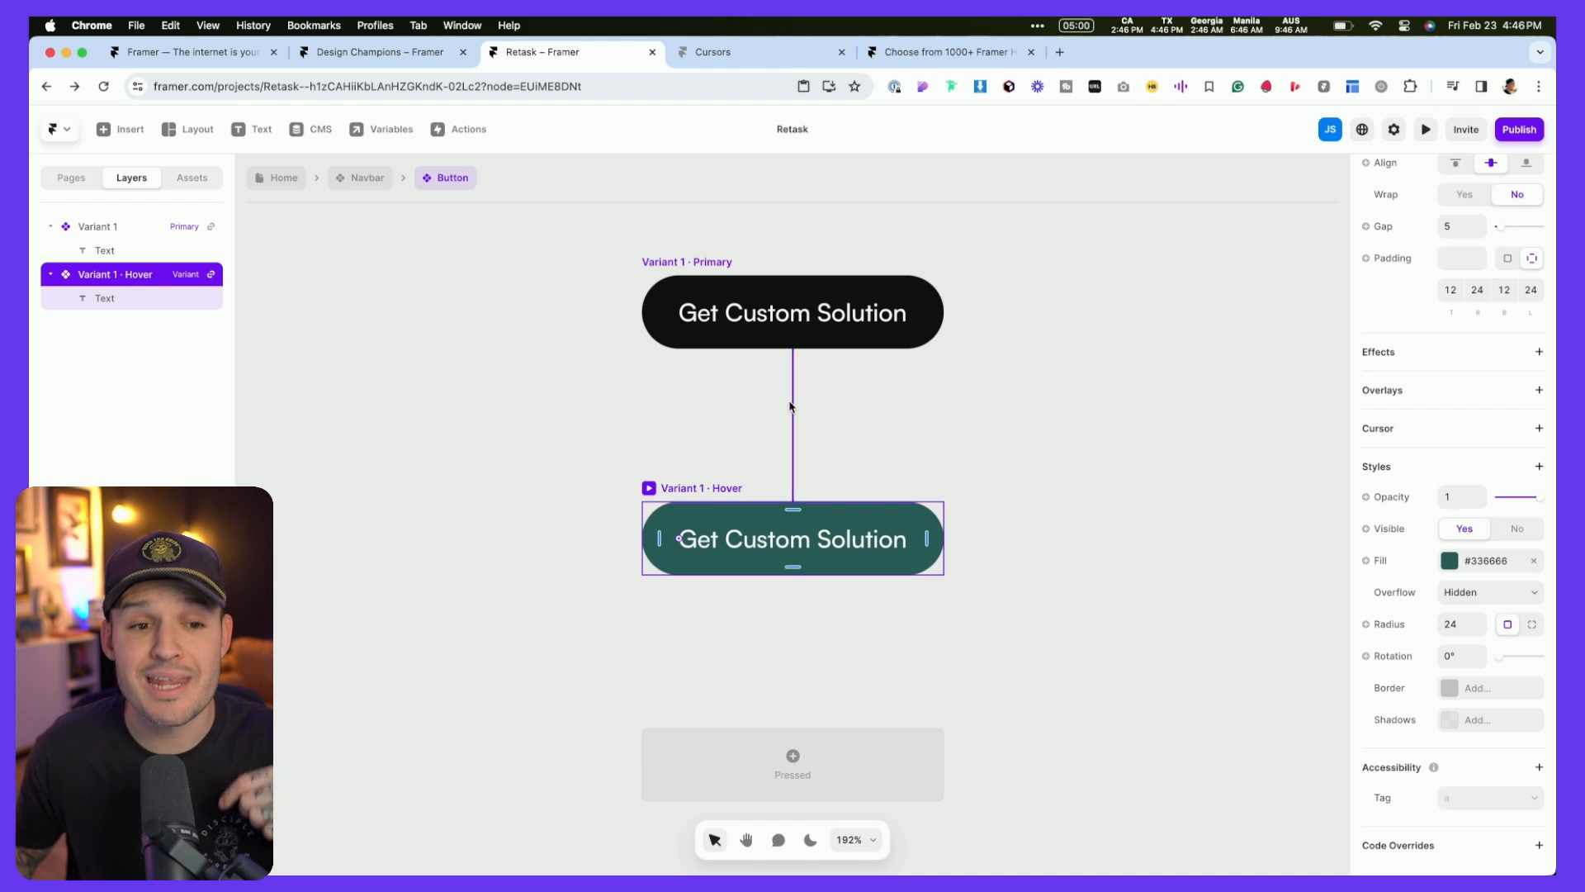
Step: Return to the Home page and preview its Desktop breakpoint to check the Sign Up button's hover state
{"action": "left_click", "coordinate": [283, 178]}
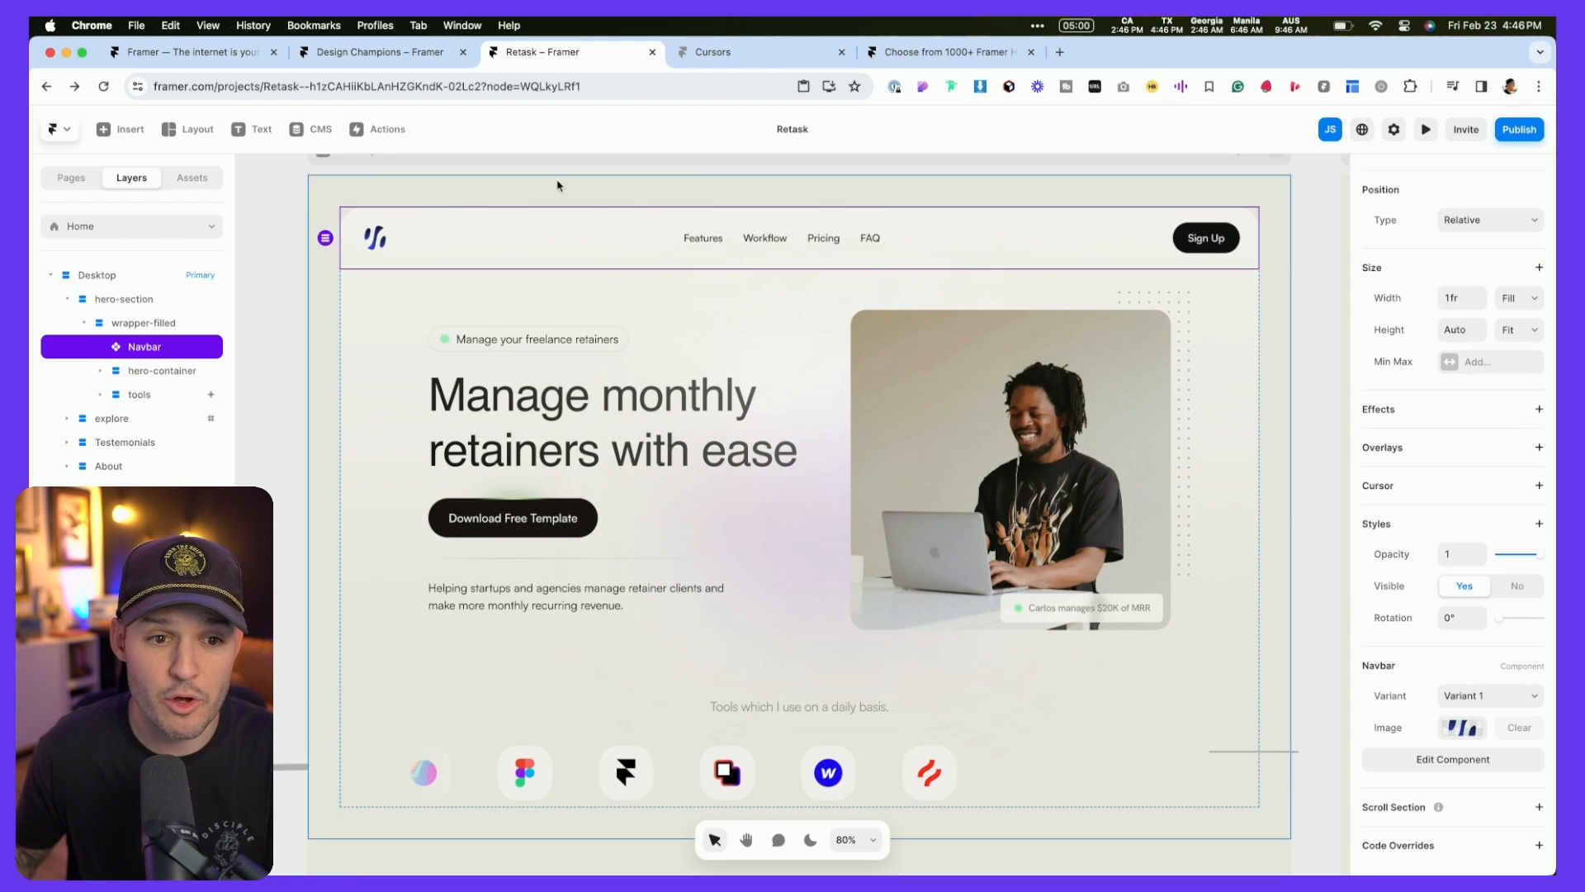
{"action": "scroll", "coordinate": [369, 188], "scroll_direction": "up", "scroll_amount": 1}
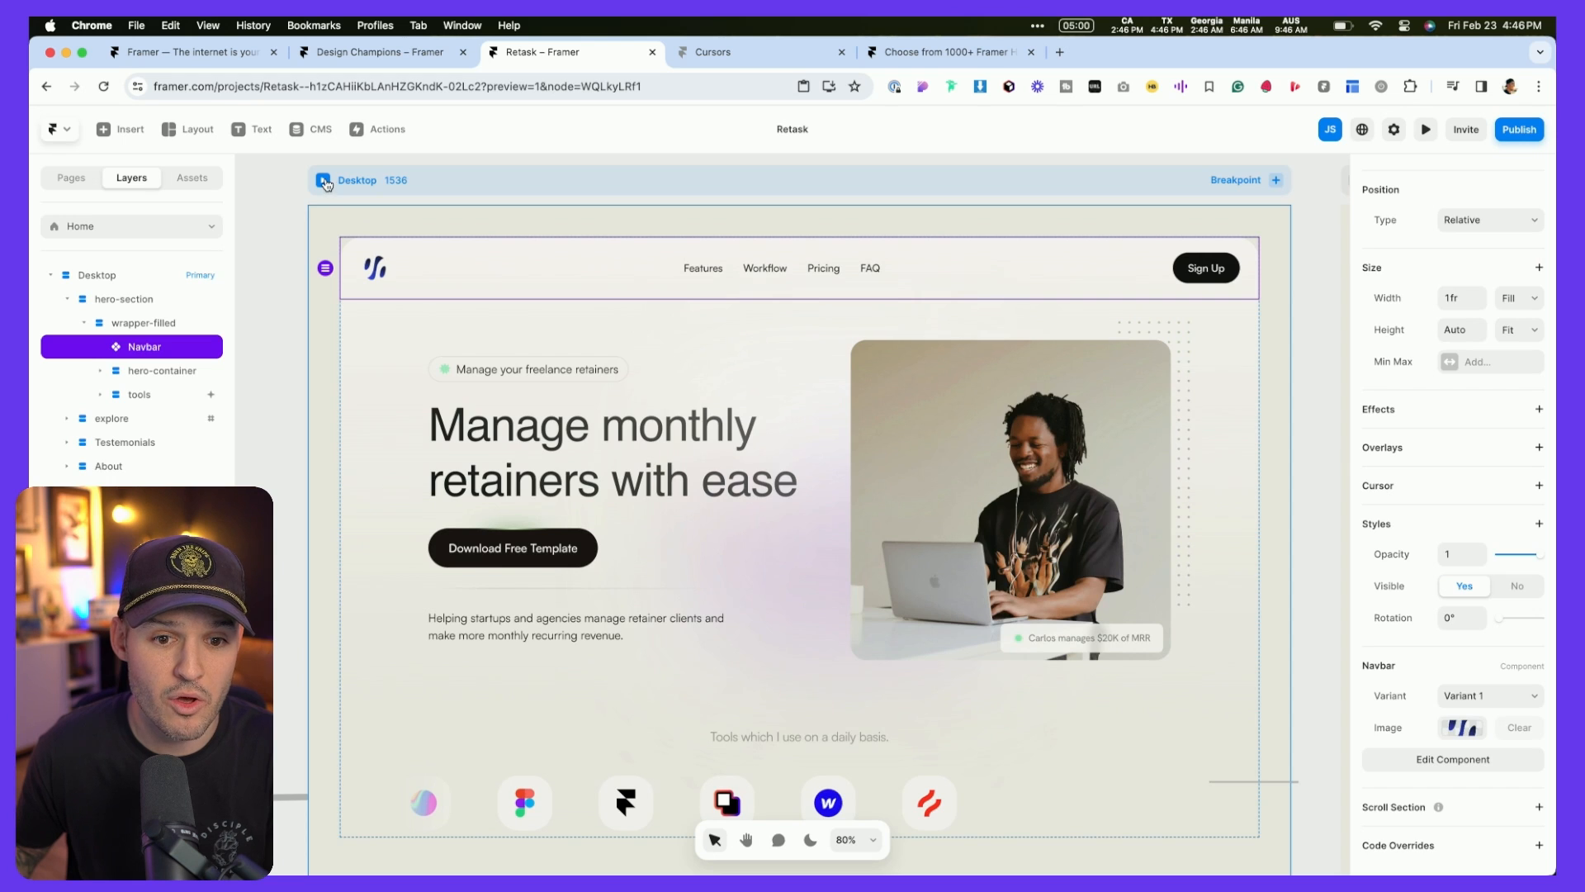
{"action": "left_click", "coordinate": [323, 181]}
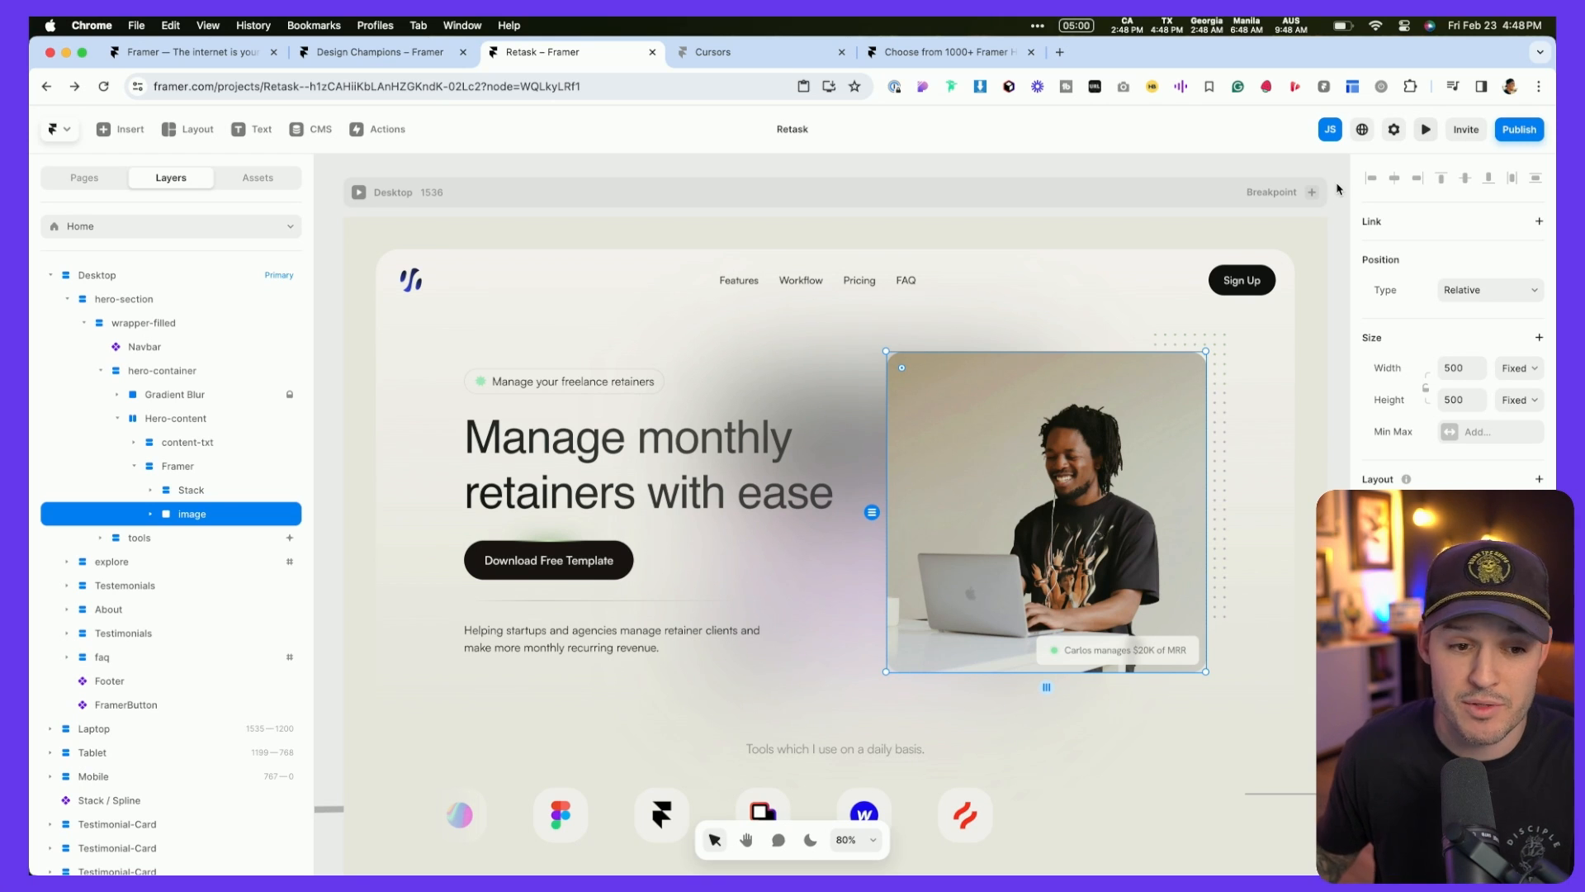
Step: Preview the Desktop page twice, returning to the canvas each time
{"action": "left_click", "coordinate": [359, 194]}
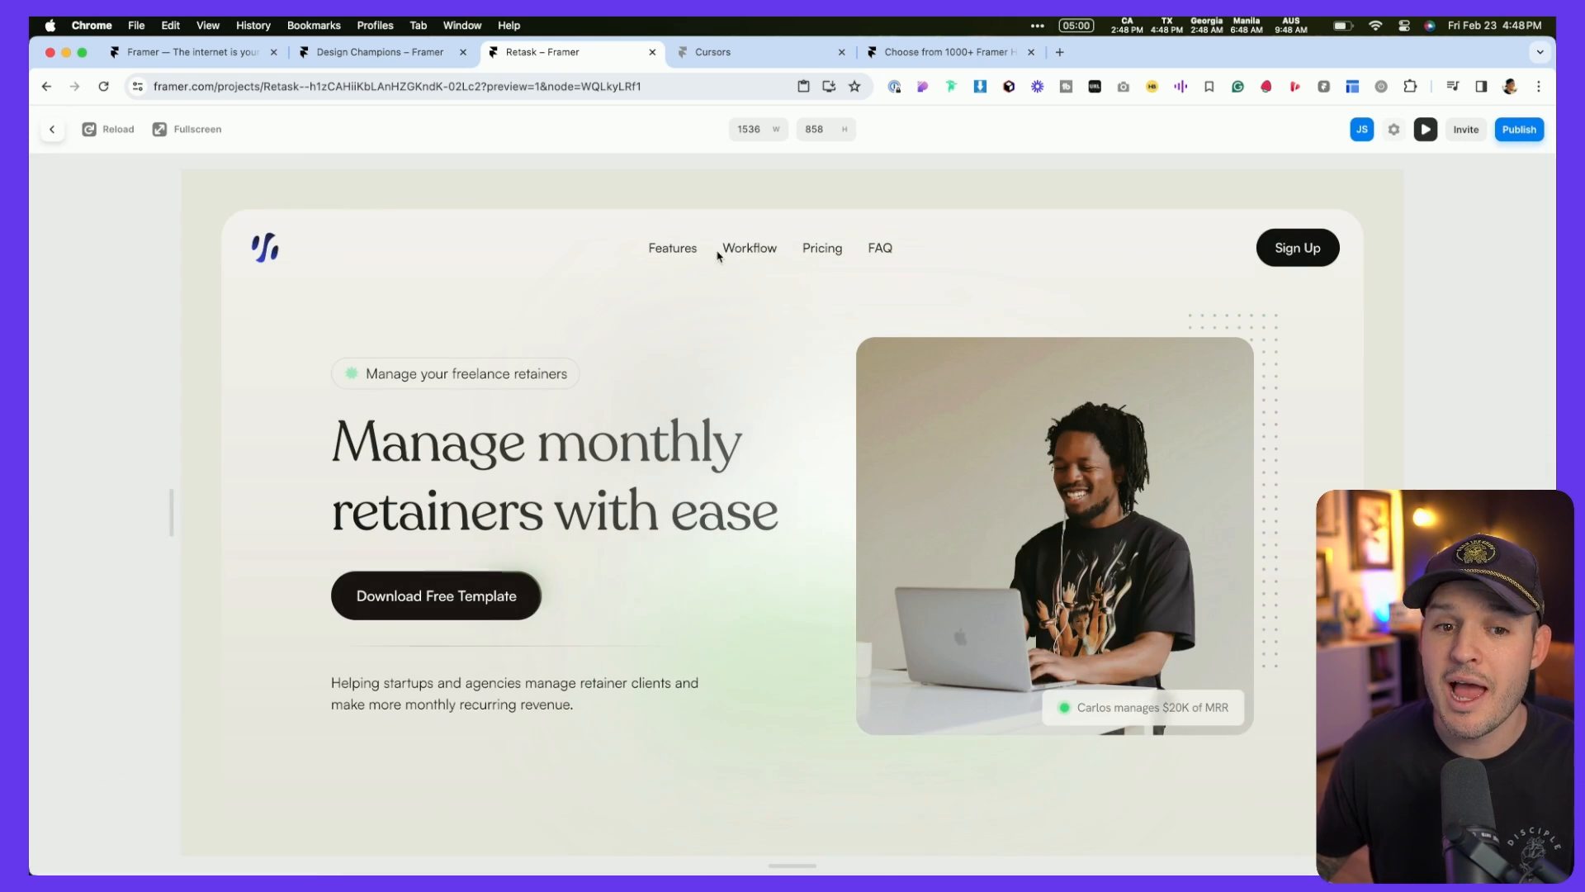
{"action": "left_click", "coordinate": [1429, 133]}
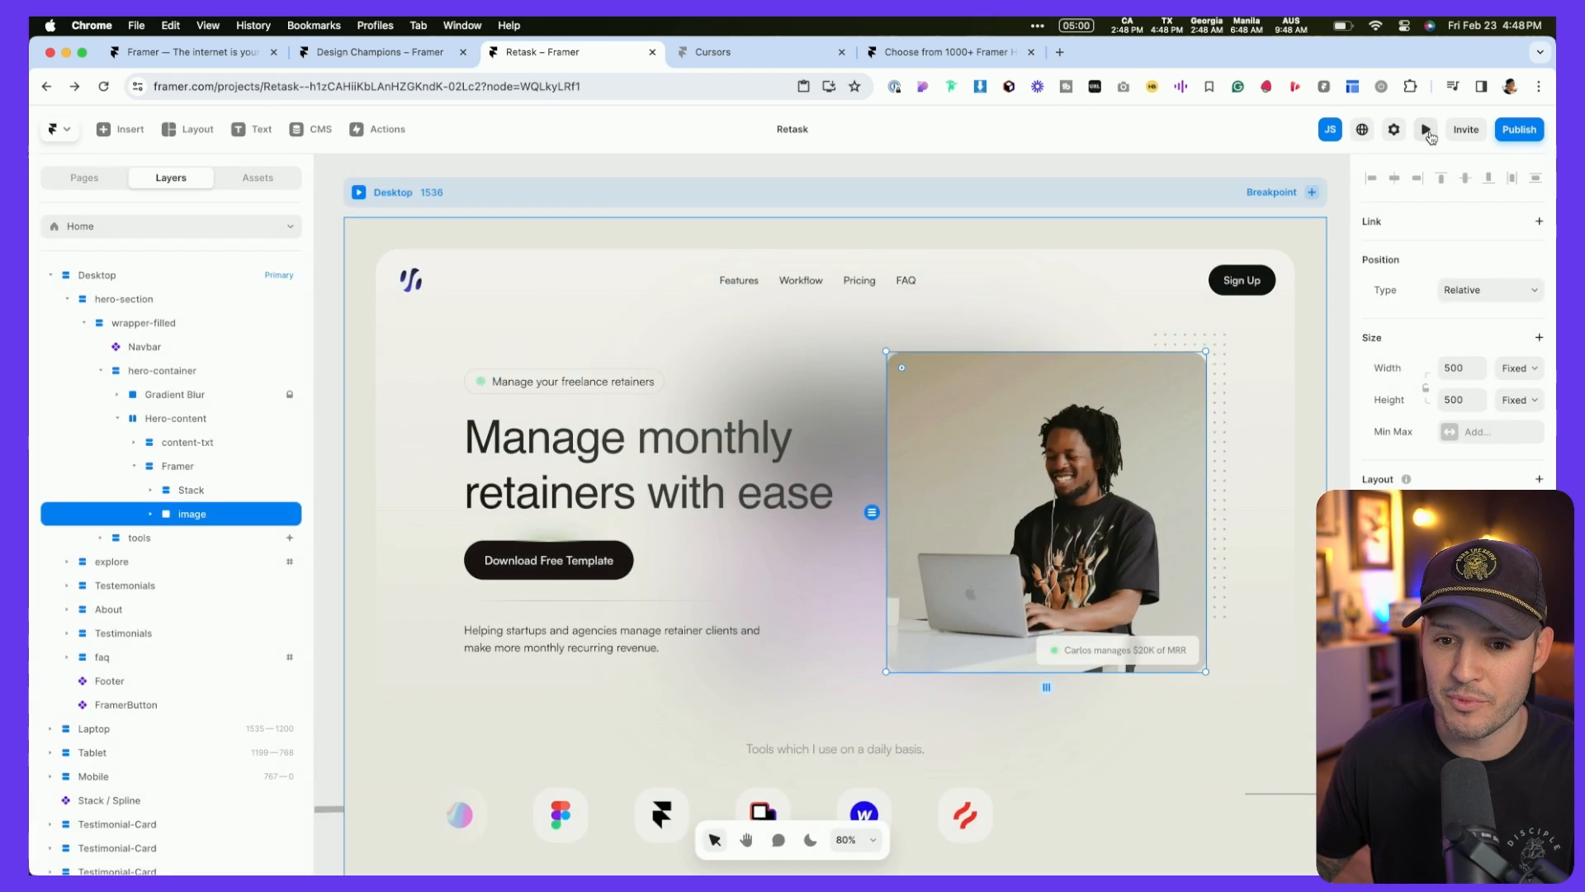
{"action": "left_click", "coordinate": [1428, 134]}
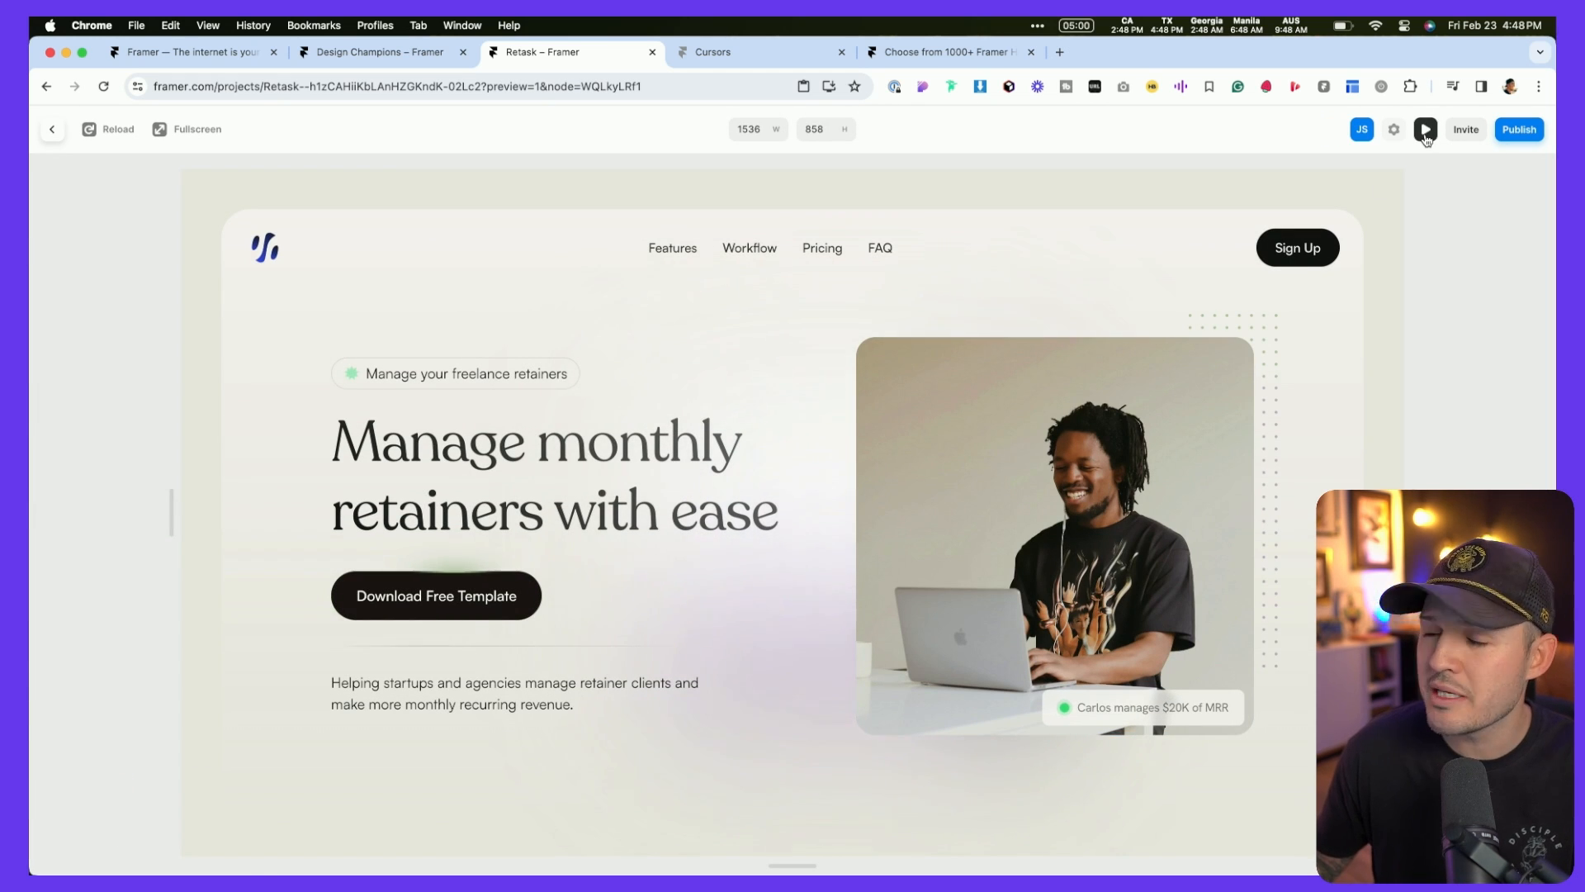
{"action": "left_click", "coordinate": [1426, 130]}
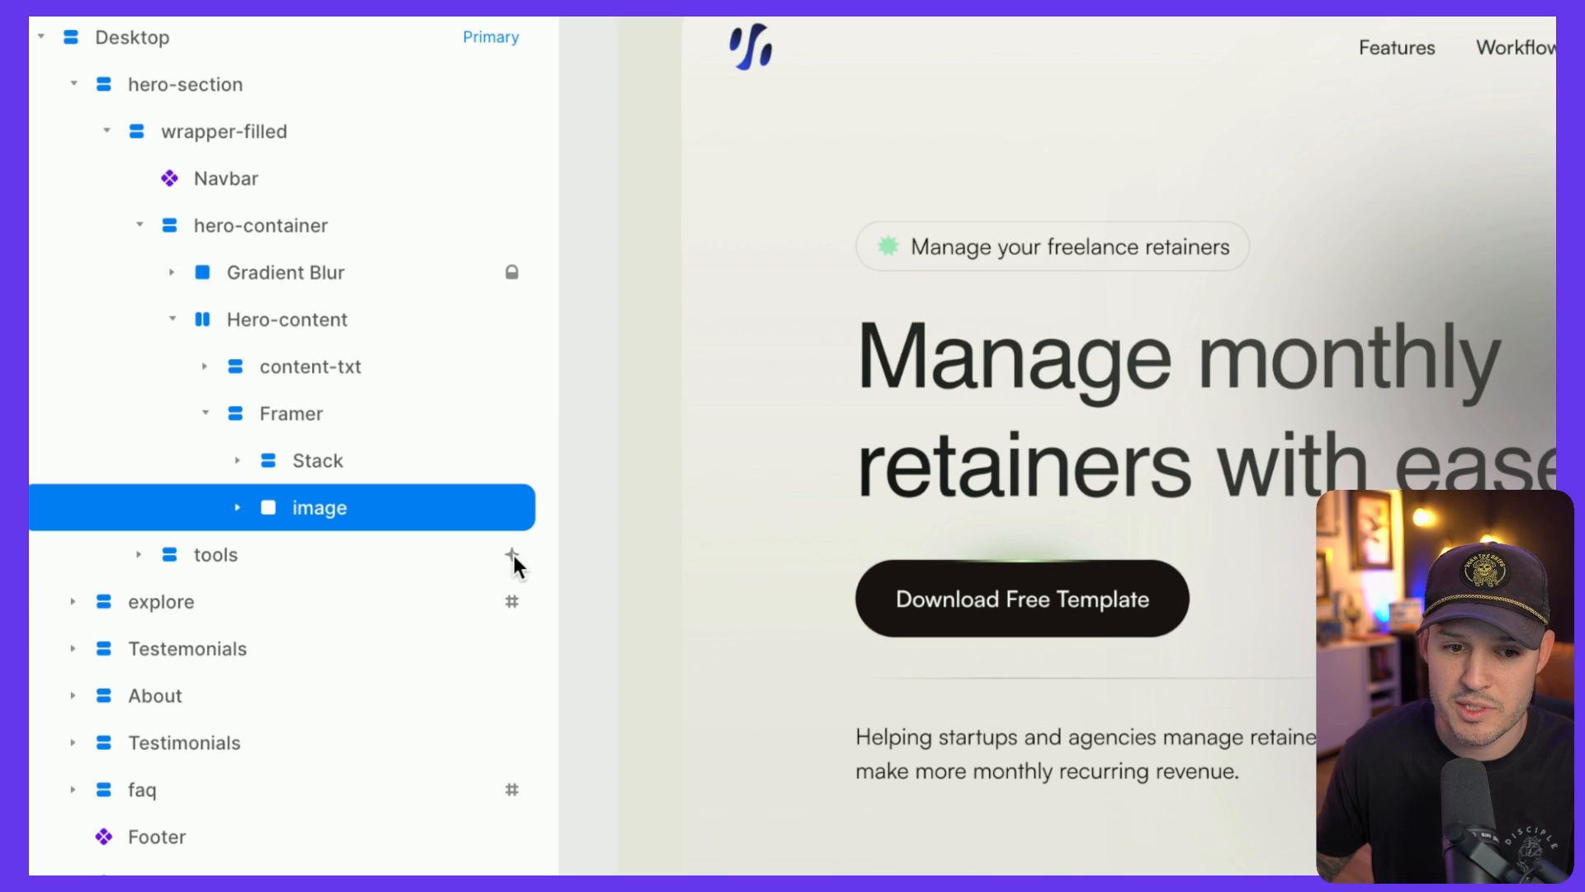
Step: Inspect the groups inside the hero's Stack layer, collapse it, and select the image layer beneath it
{"action": "left_click", "coordinate": [385, 474]}
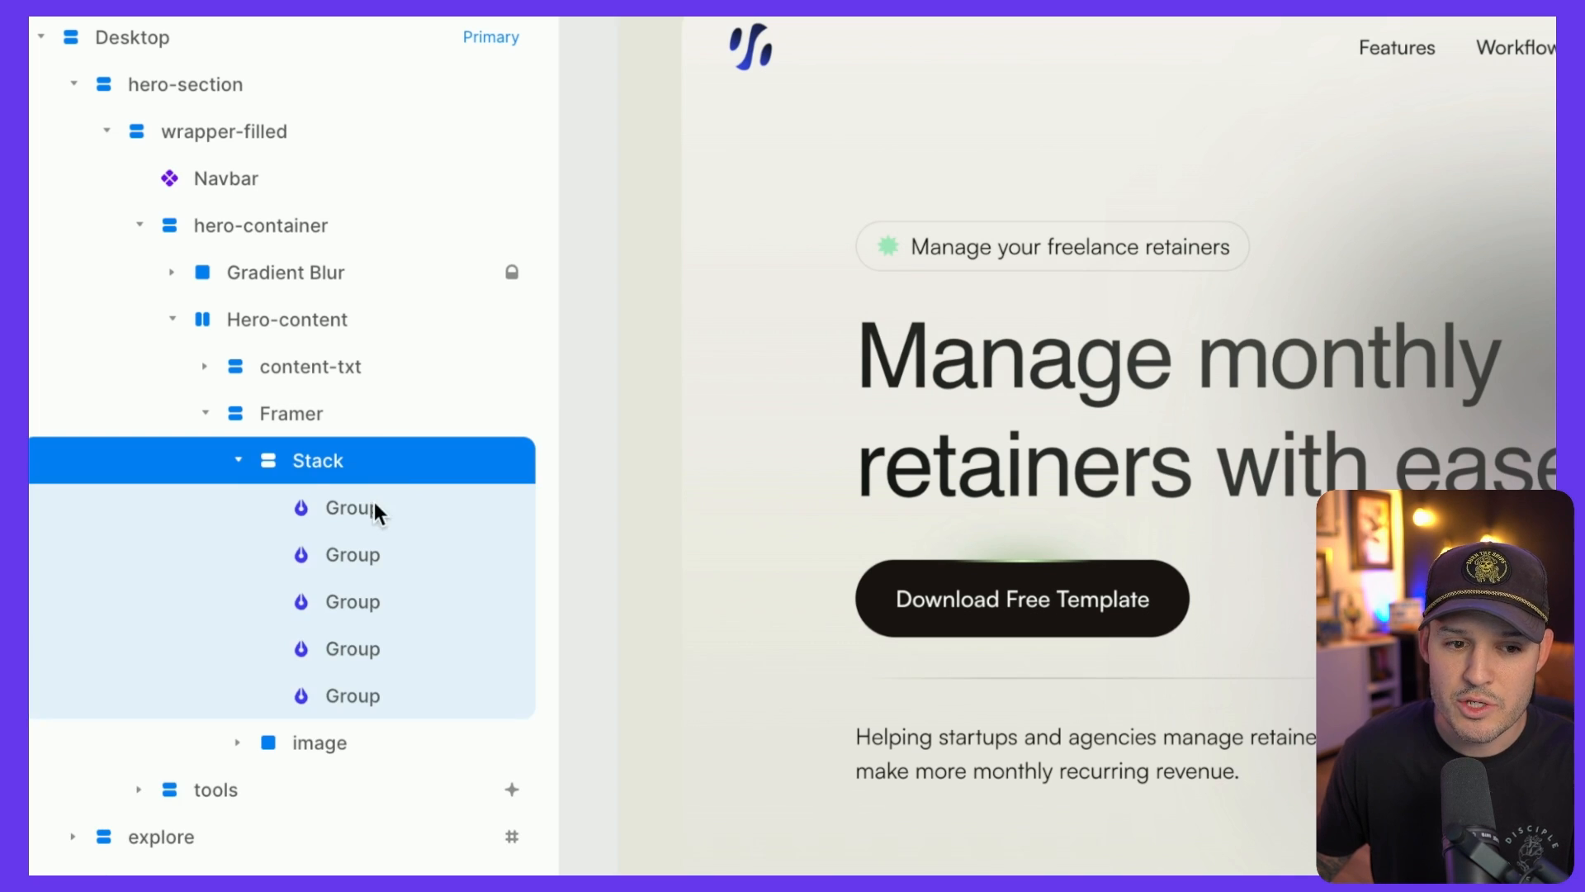
{"action": "left_click", "coordinate": [239, 460]}
{"action": "left_click", "coordinate": [322, 505]}
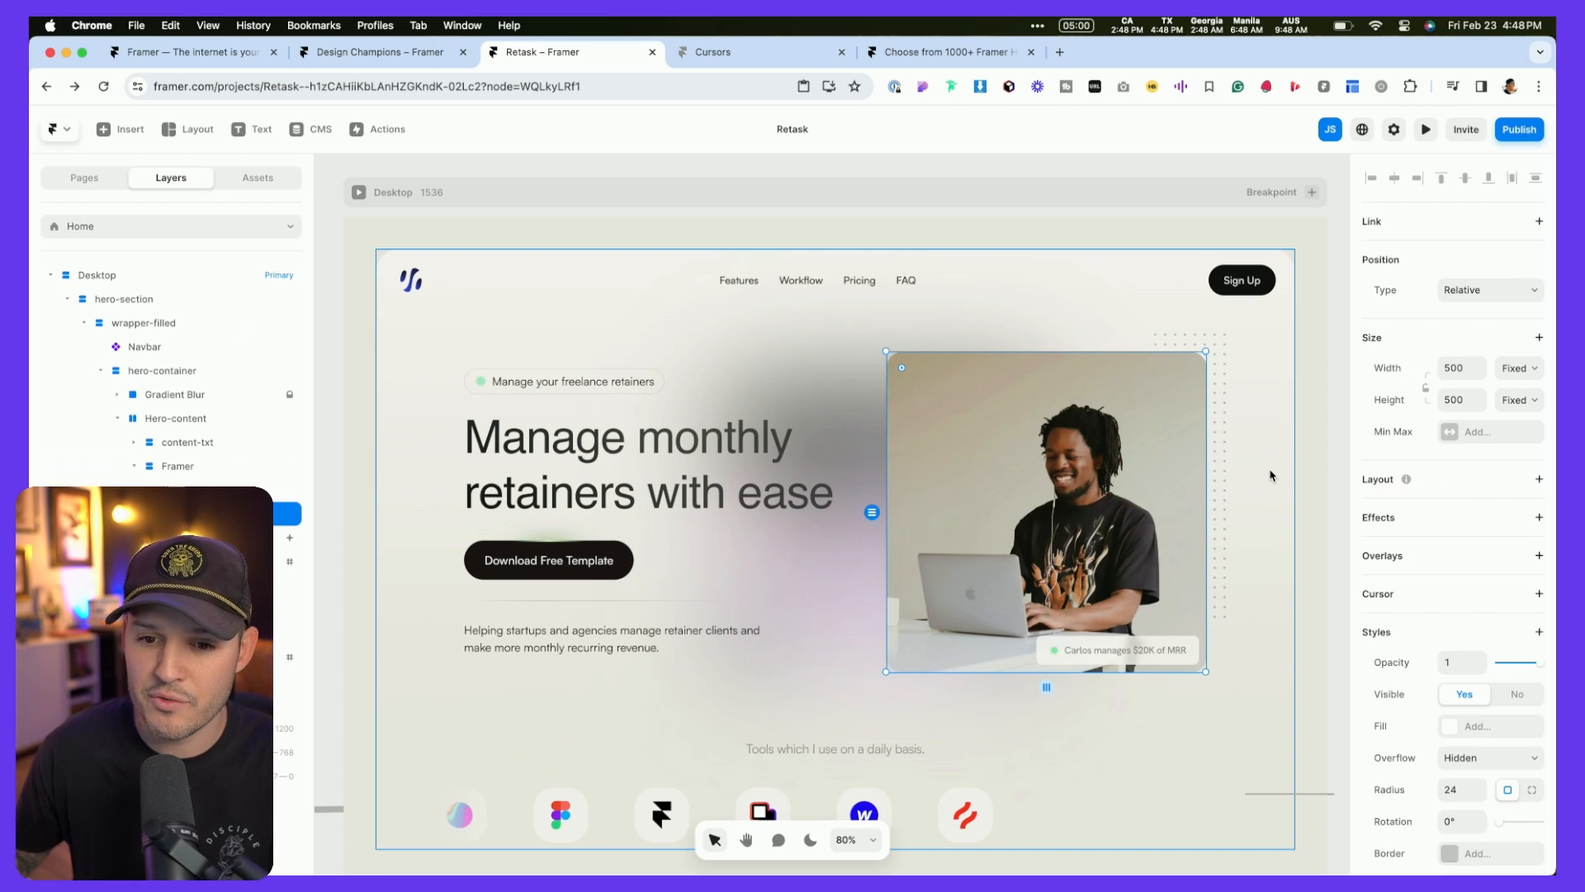
Step: Add an Appear effect to the hero image of the man with the laptop
{"action": "scroll", "coordinate": [1536, 537], "scroll_direction": "down", "scroll_amount": 2}
{"action": "scroll", "coordinate": [1536, 538], "scroll_direction": "down", "scroll_amount": 3}
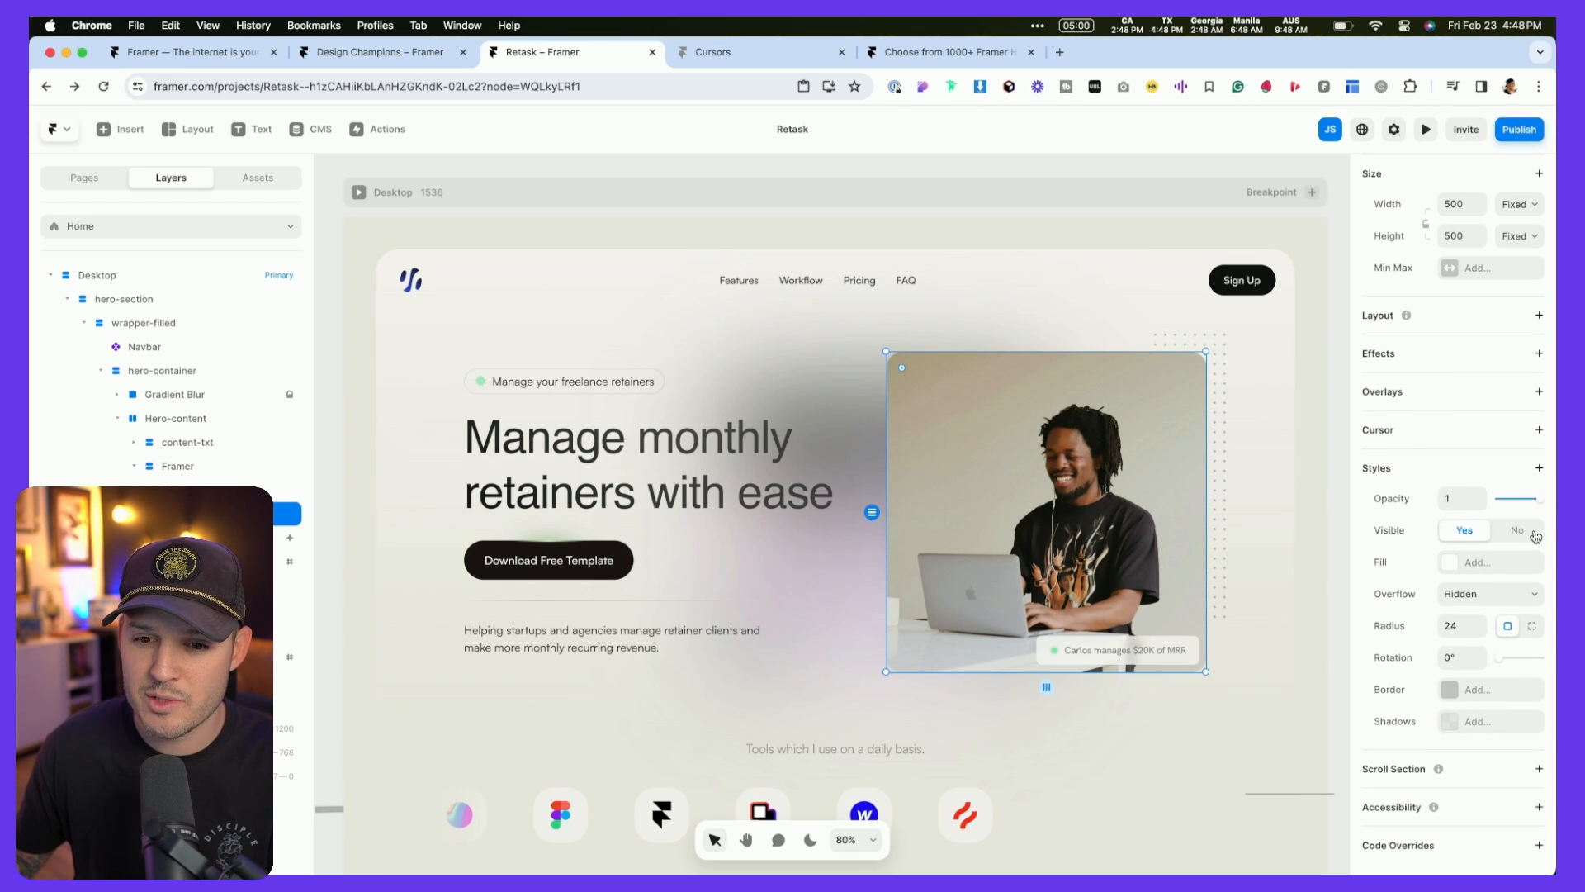
{"action": "scroll", "coordinate": [1536, 493], "scroll_direction": "up", "scroll_amount": 4}
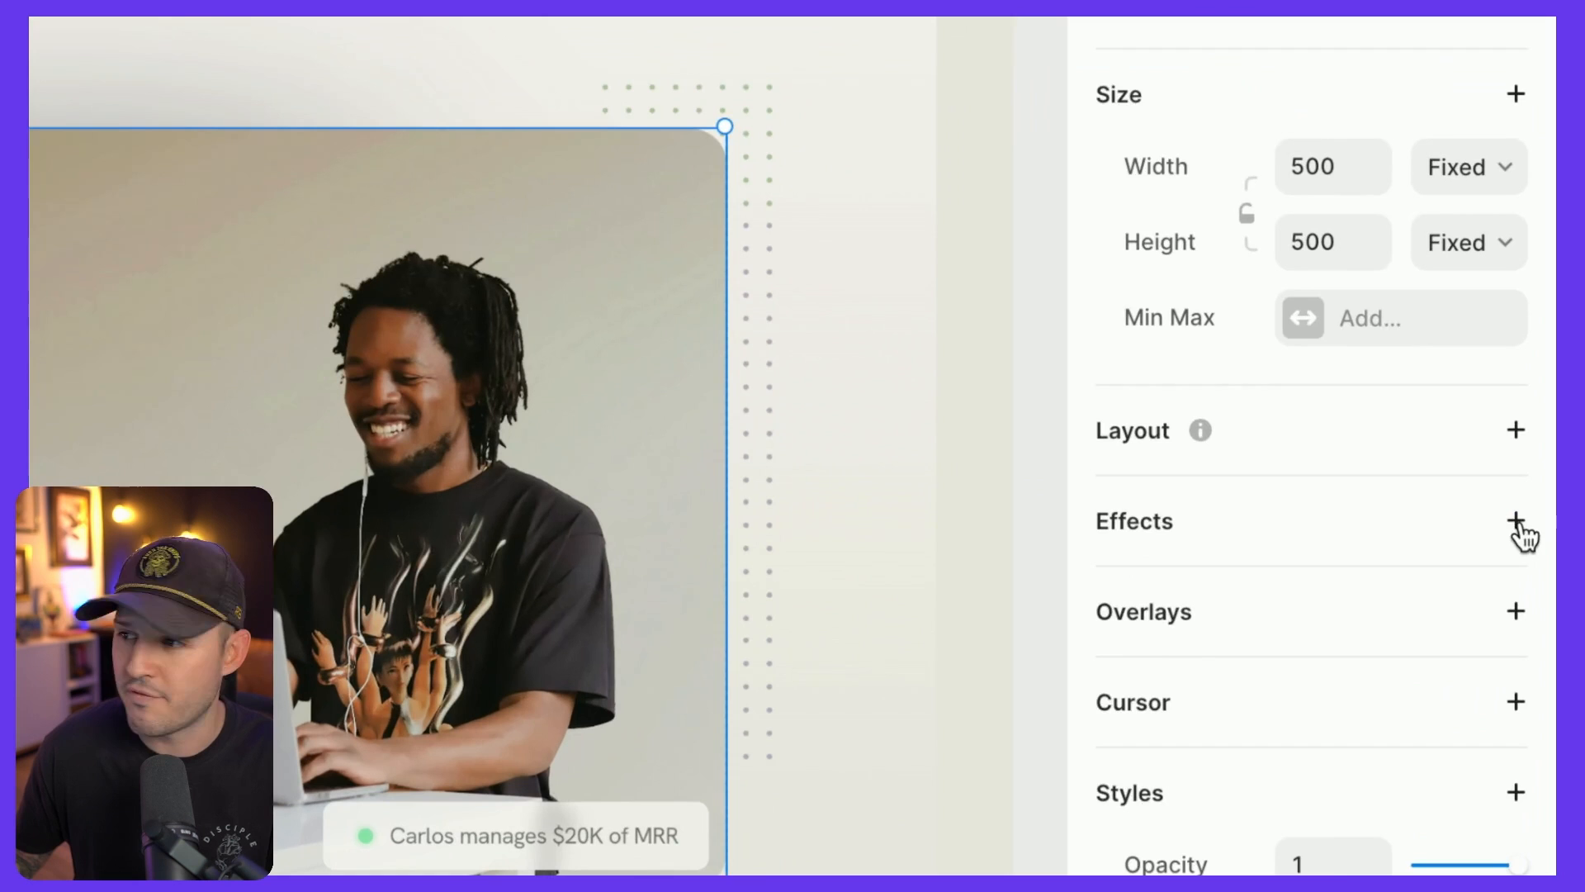
{"action": "left_click", "coordinate": [1538, 518]}
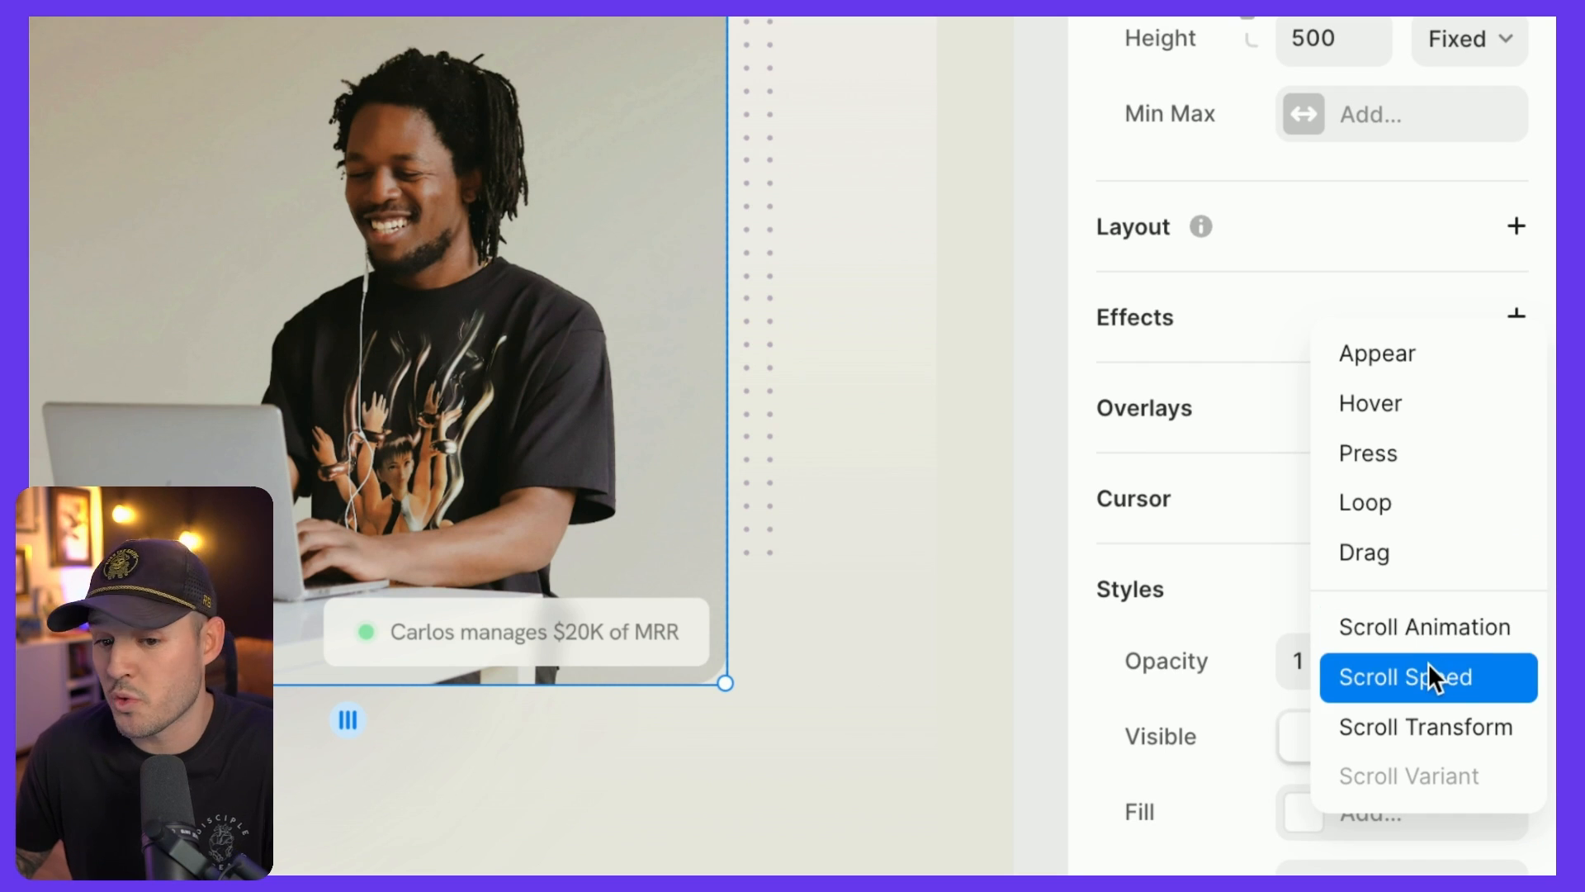
{"action": "left_click", "coordinate": [1398, 363]}
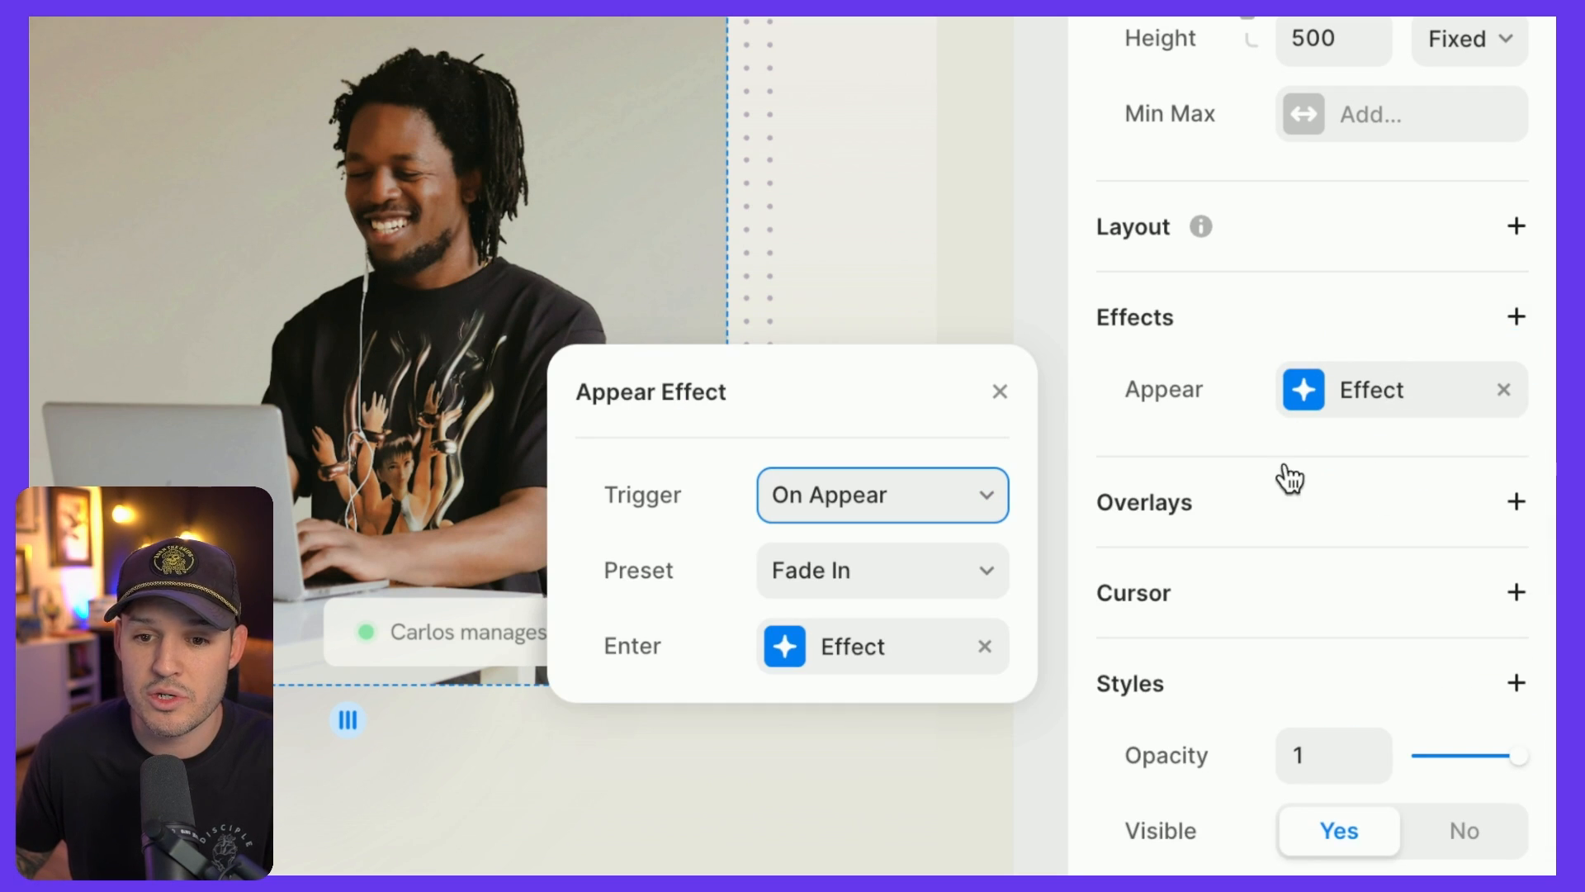
Step: Use On Appear as the Appear effect's trigger and Fade In as its preset
{"action": "left_click", "coordinate": [832, 496]}
{"action": "left_click", "coordinate": [844, 495]}
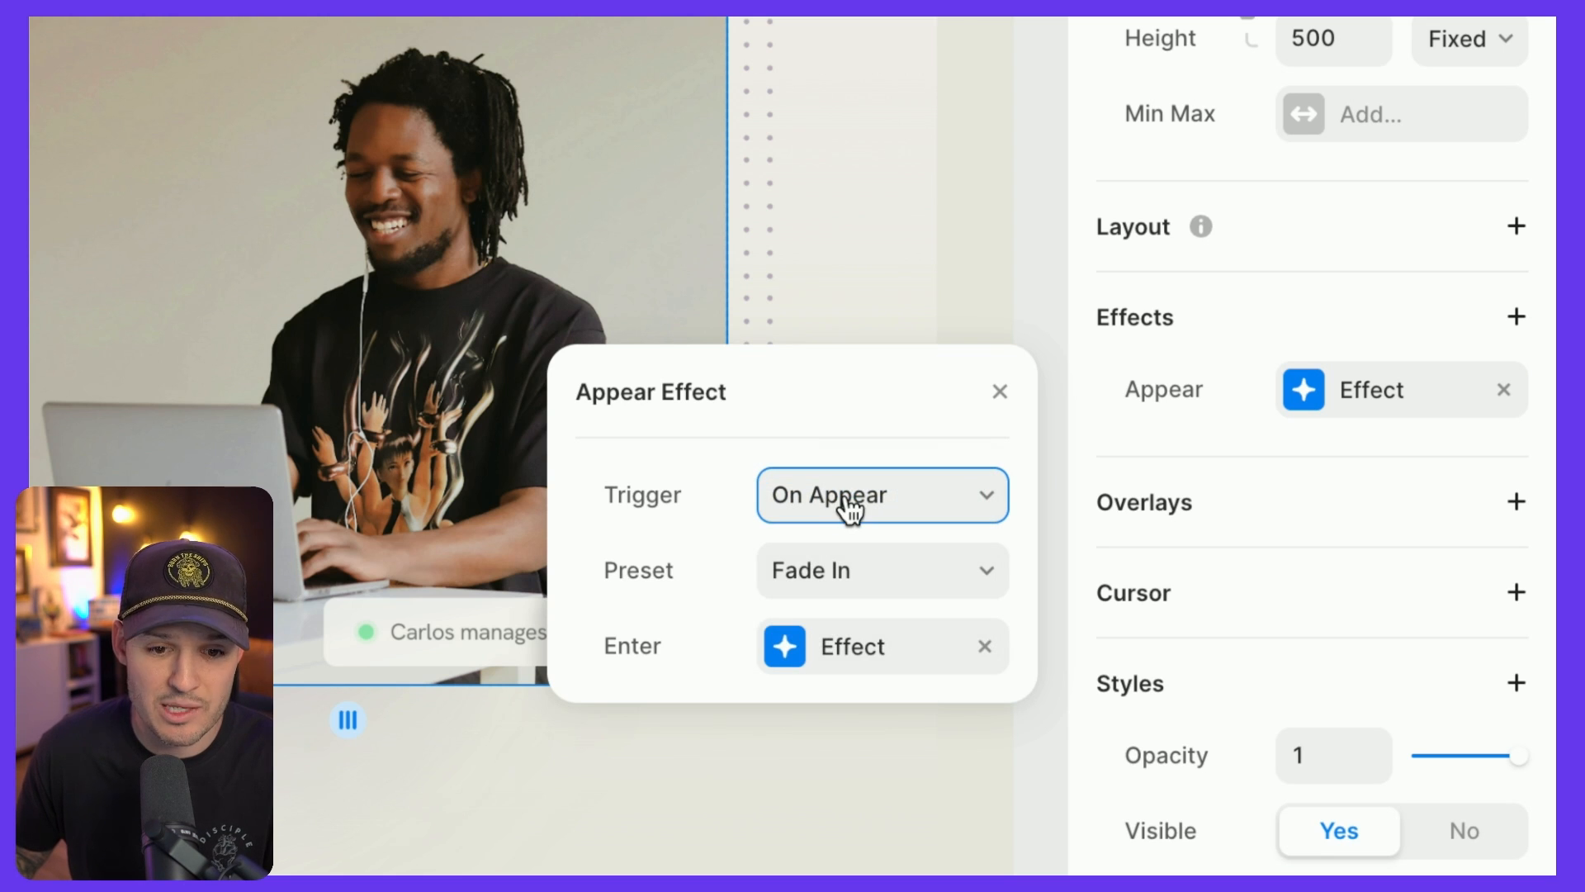
{"action": "left_click", "coordinate": [836, 568]}
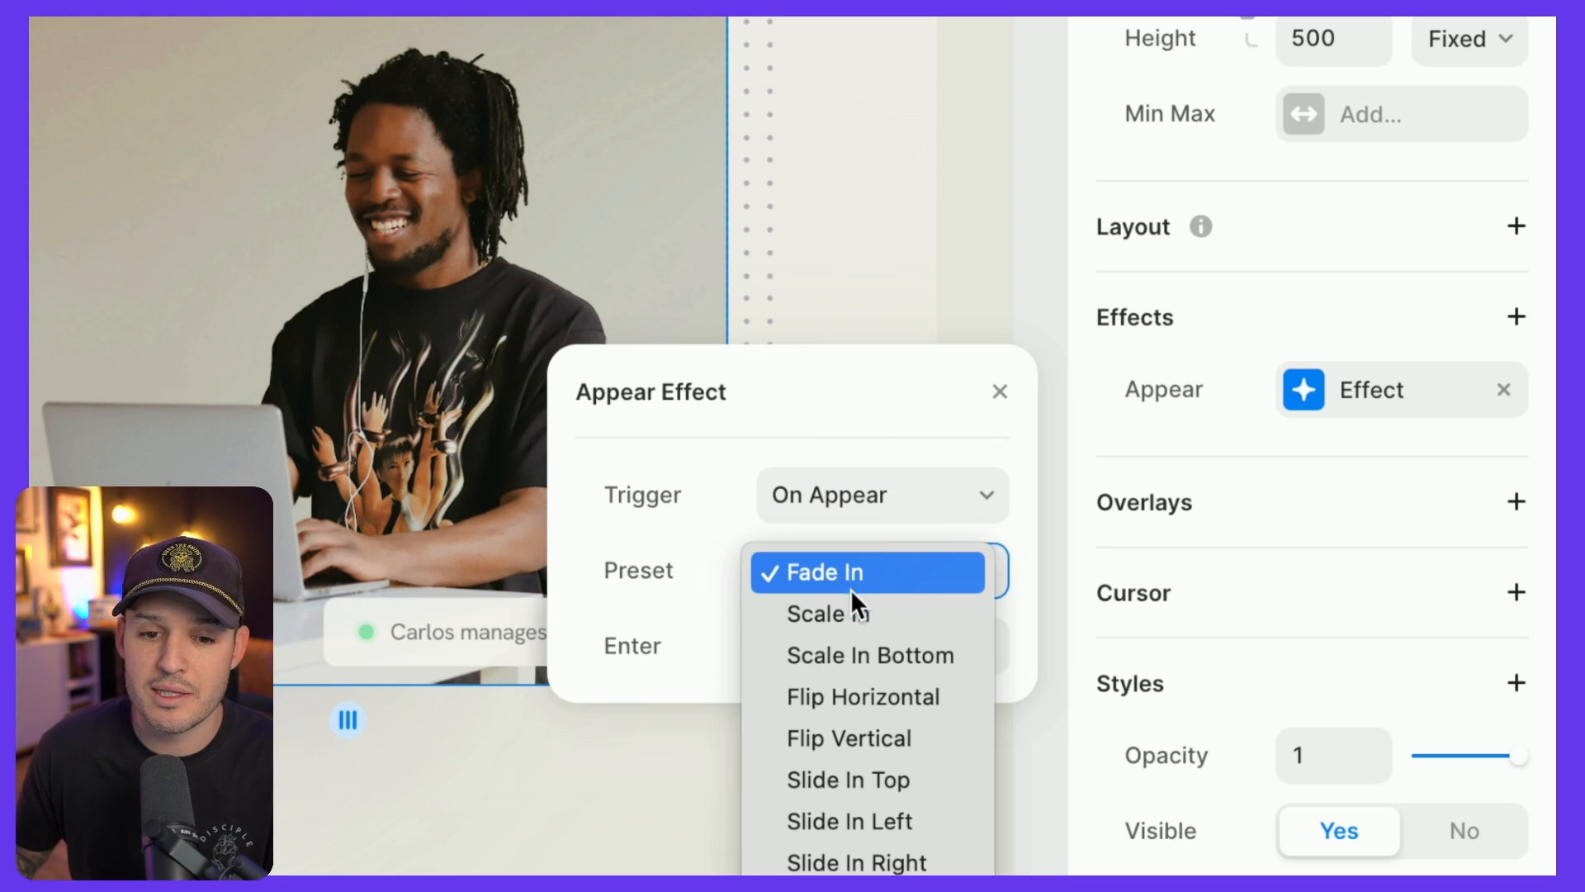
{"action": "left_click", "coordinate": [855, 578]}
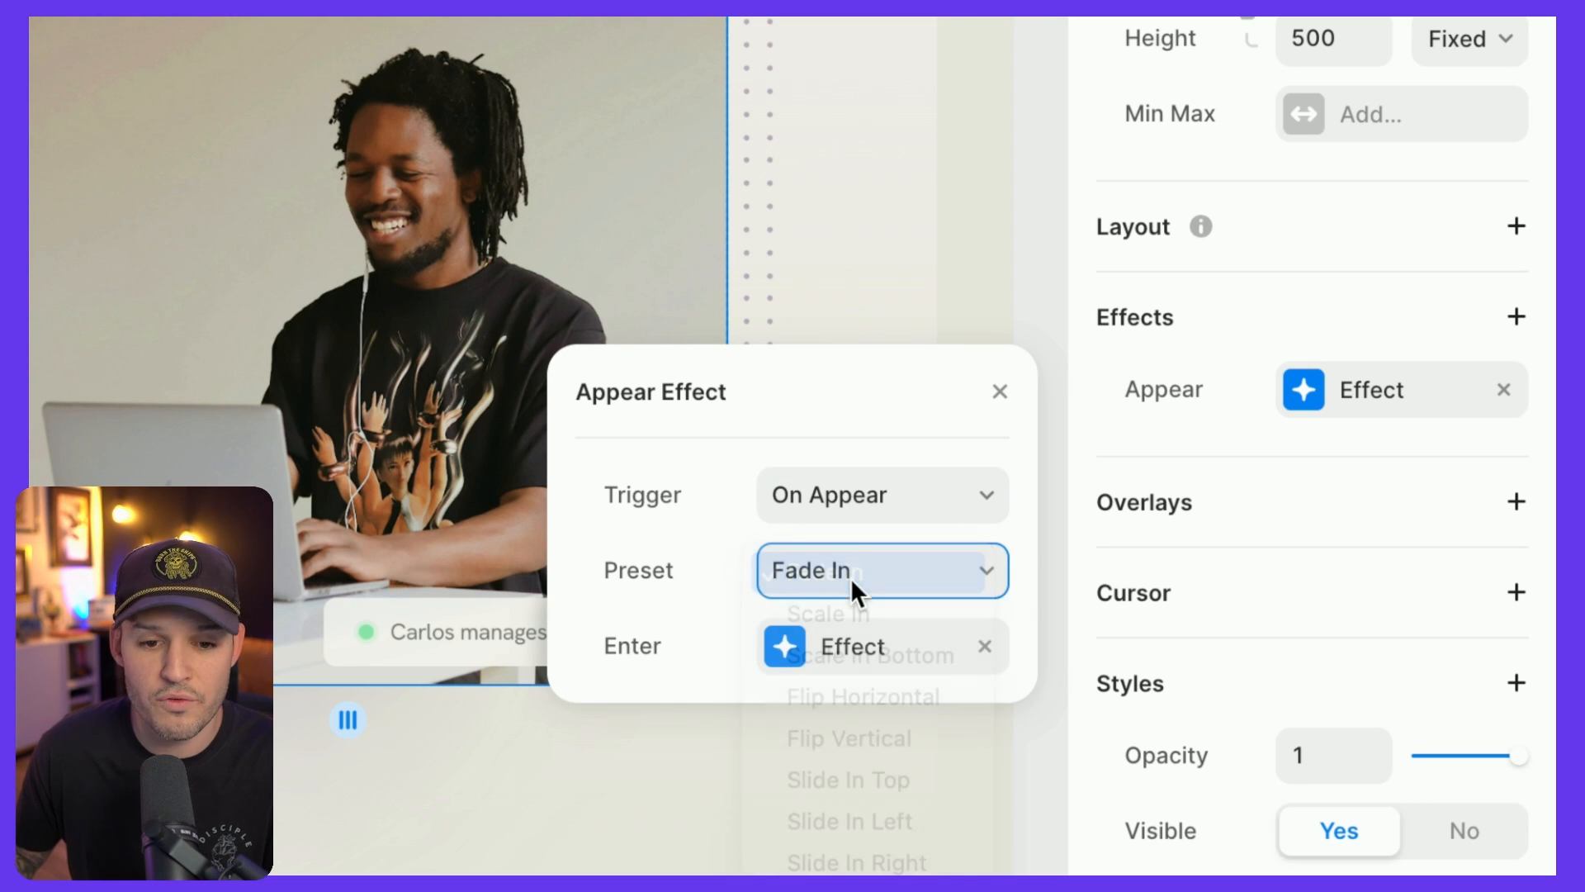
Step: Set the transition type of the image's Enter effect to Ease
{"action": "left_click", "coordinate": [789, 648]}
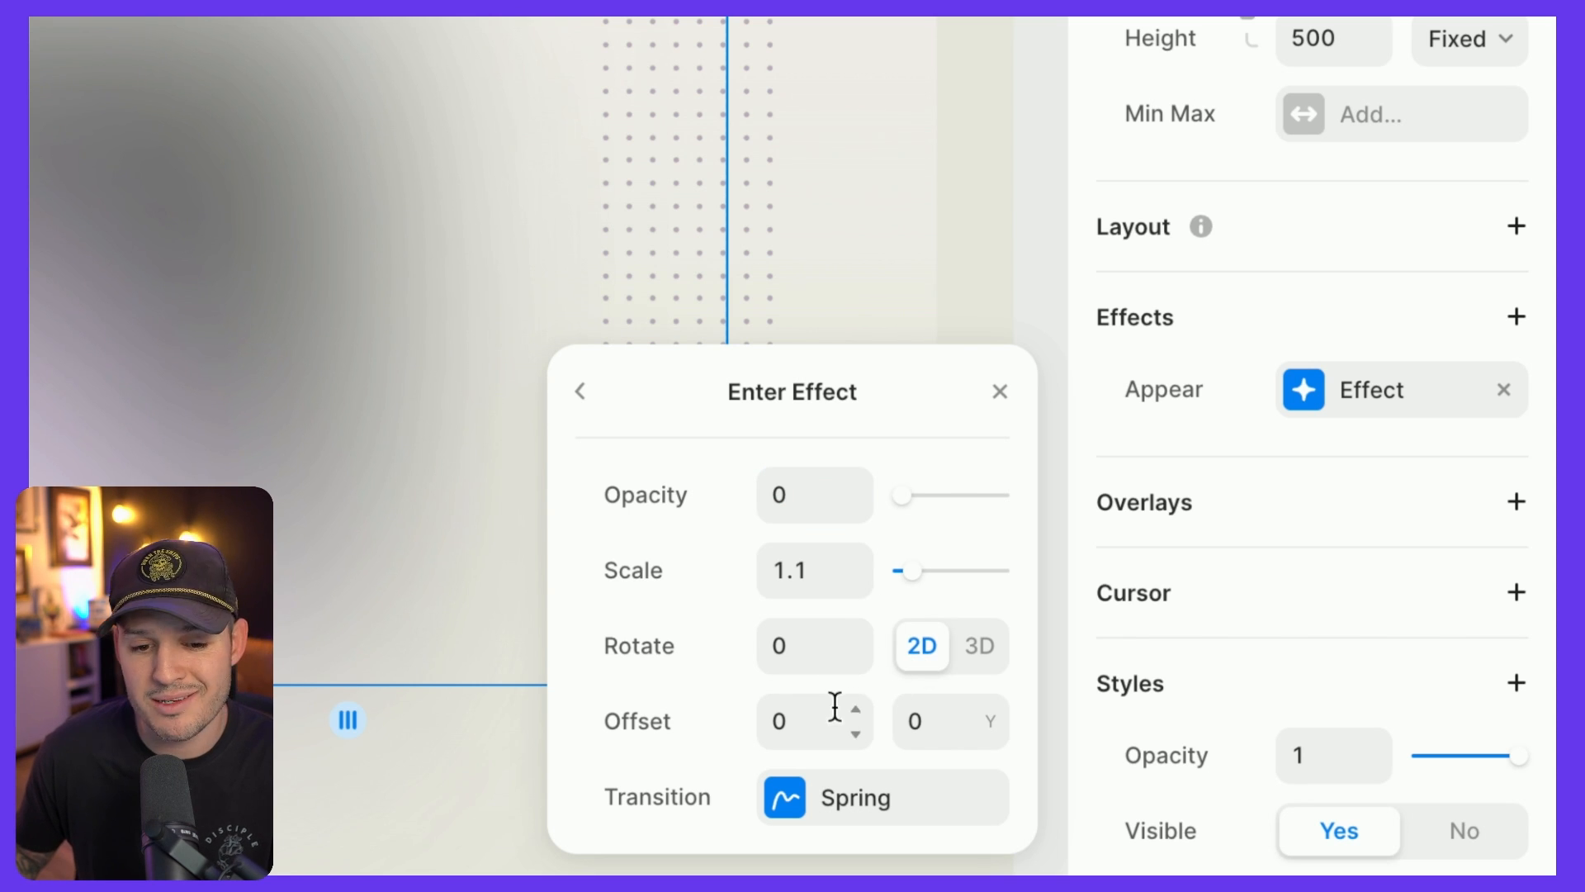
{"action": "left_click", "coordinate": [787, 798]}
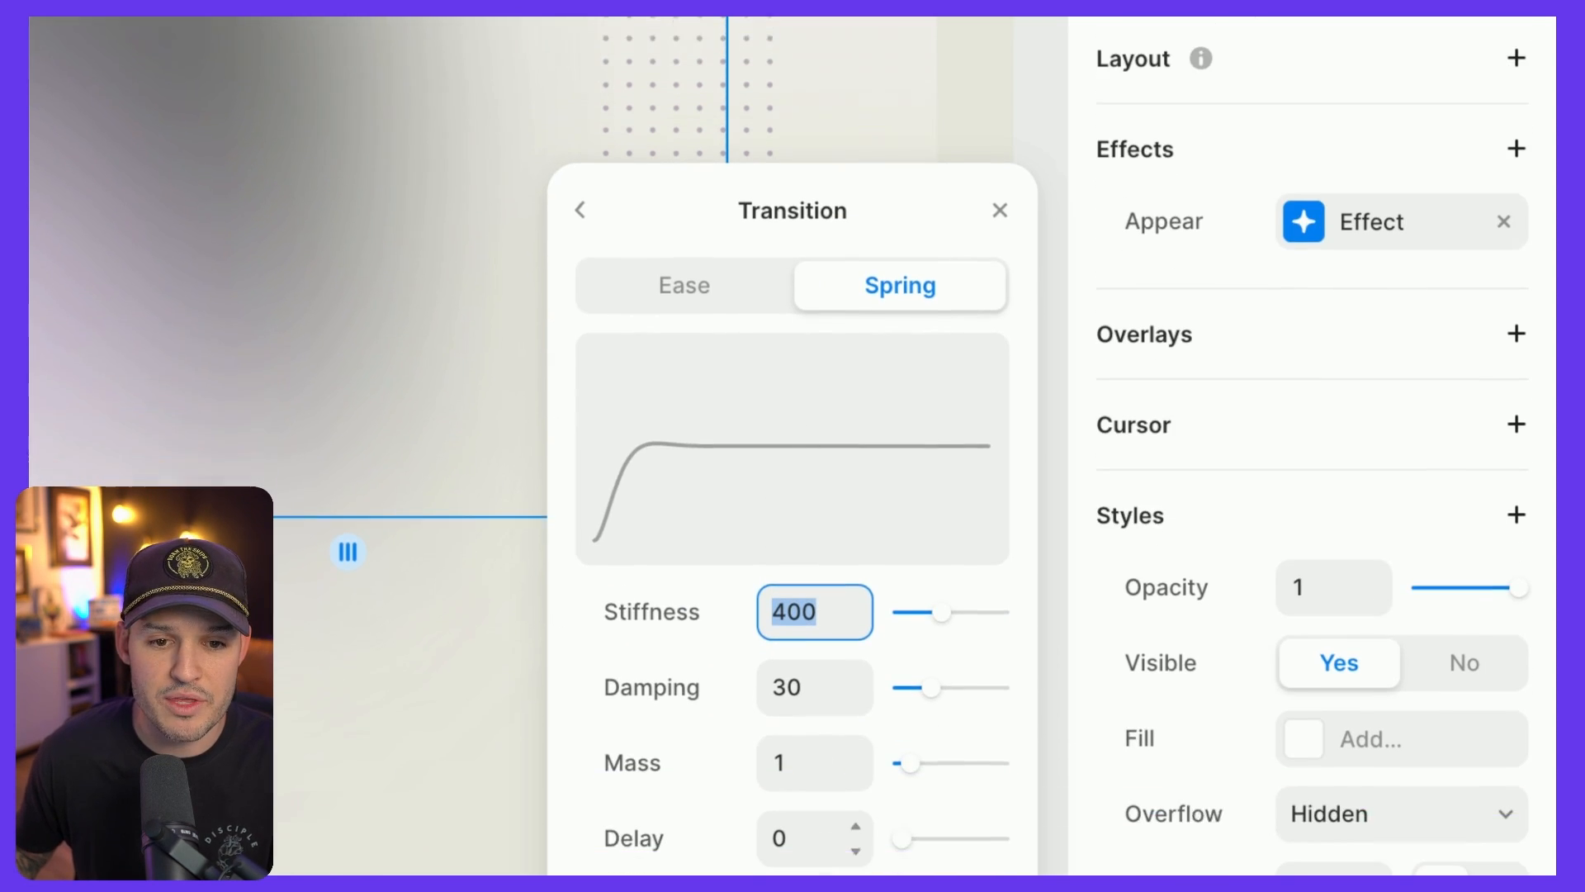
{"action": "left_click", "coordinate": [711, 271]}
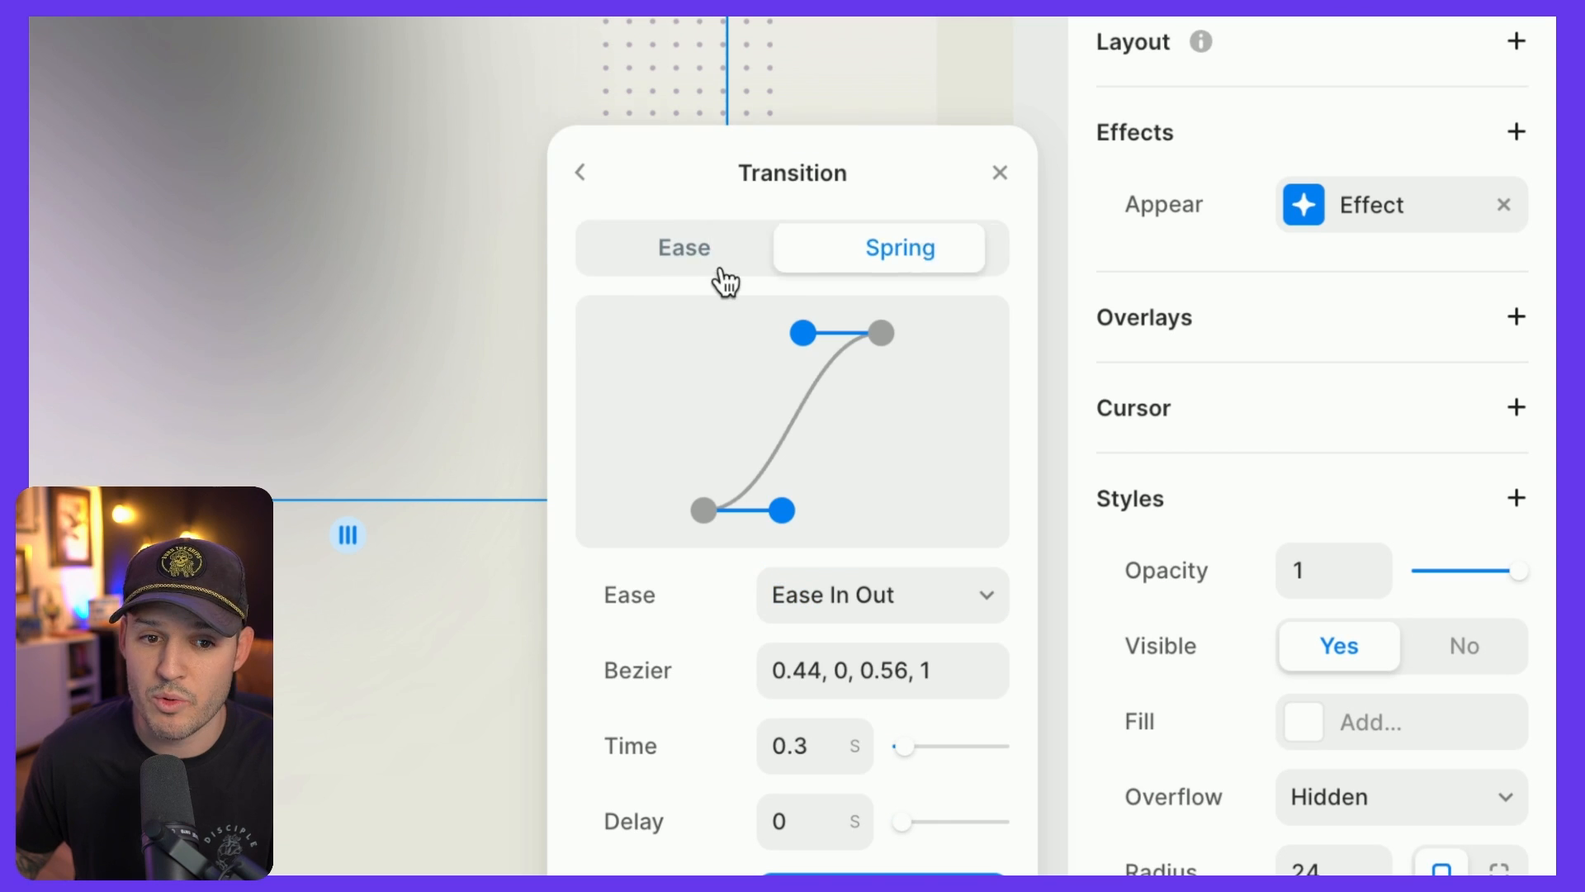
Step: Switch the Enter effect's transition to Spring with a 0.4 s delay and close the effect settings
{"action": "left_click", "coordinate": [907, 263]}
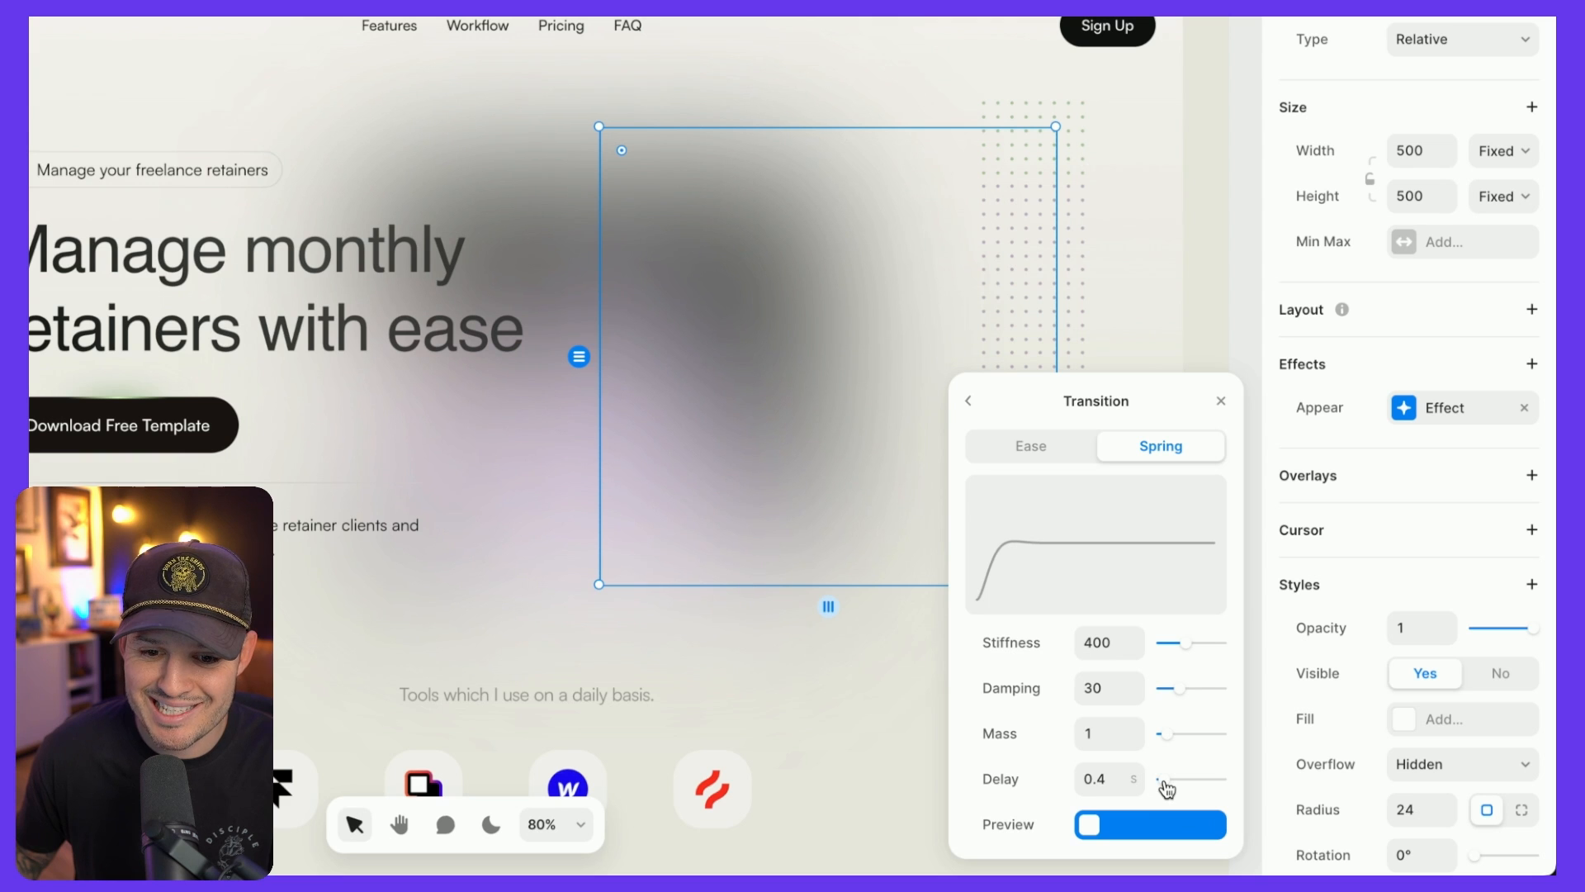
{"action": "left_click", "coordinate": [971, 403]}
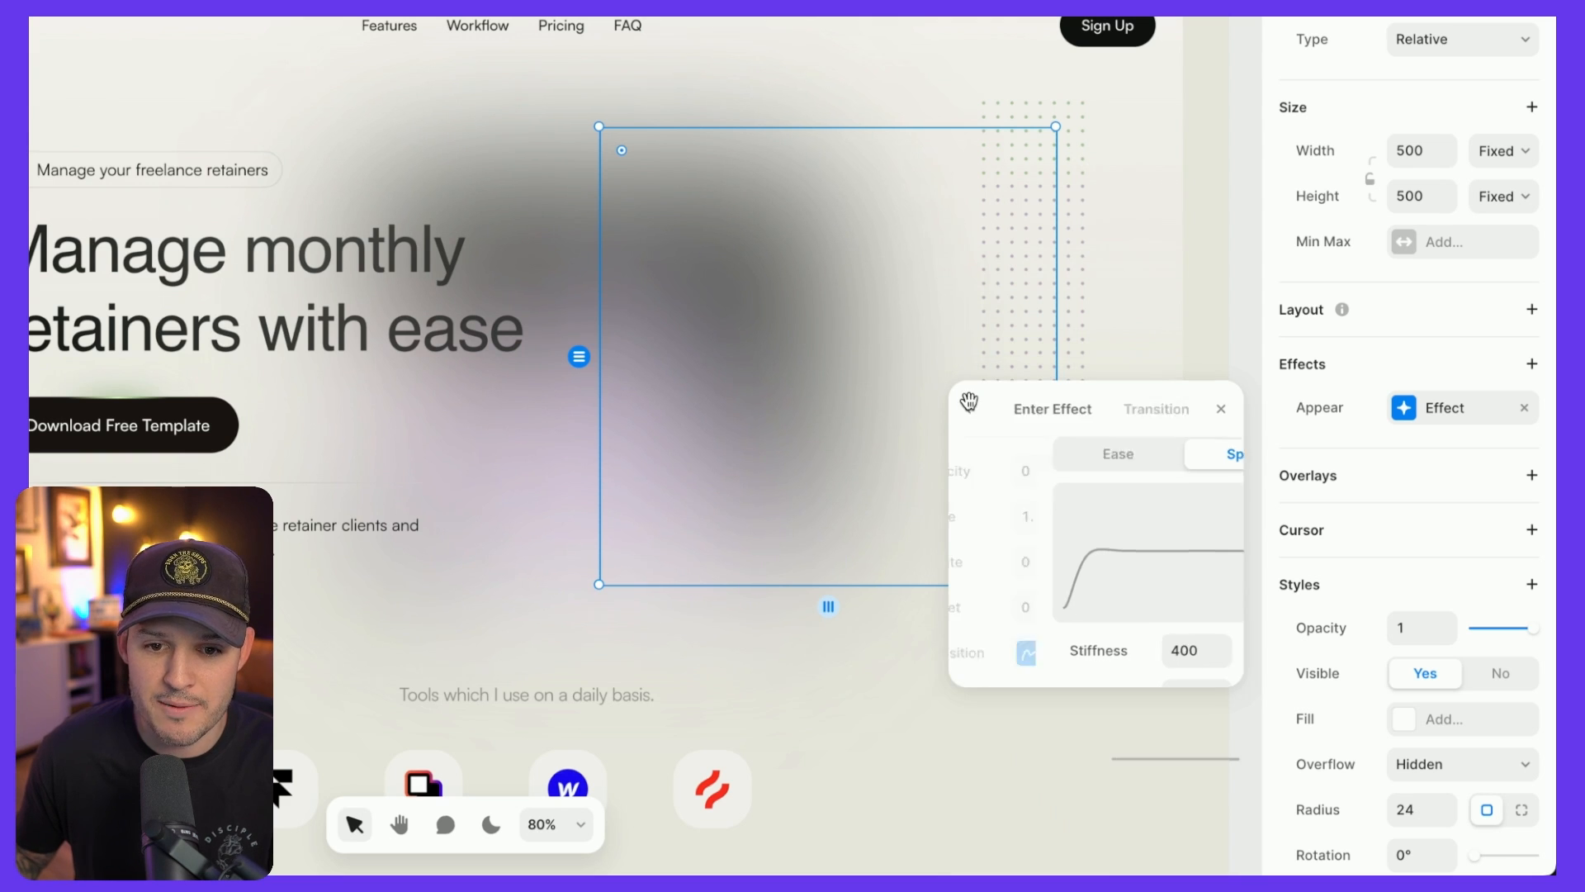
{"action": "left_click", "coordinate": [1222, 410]}
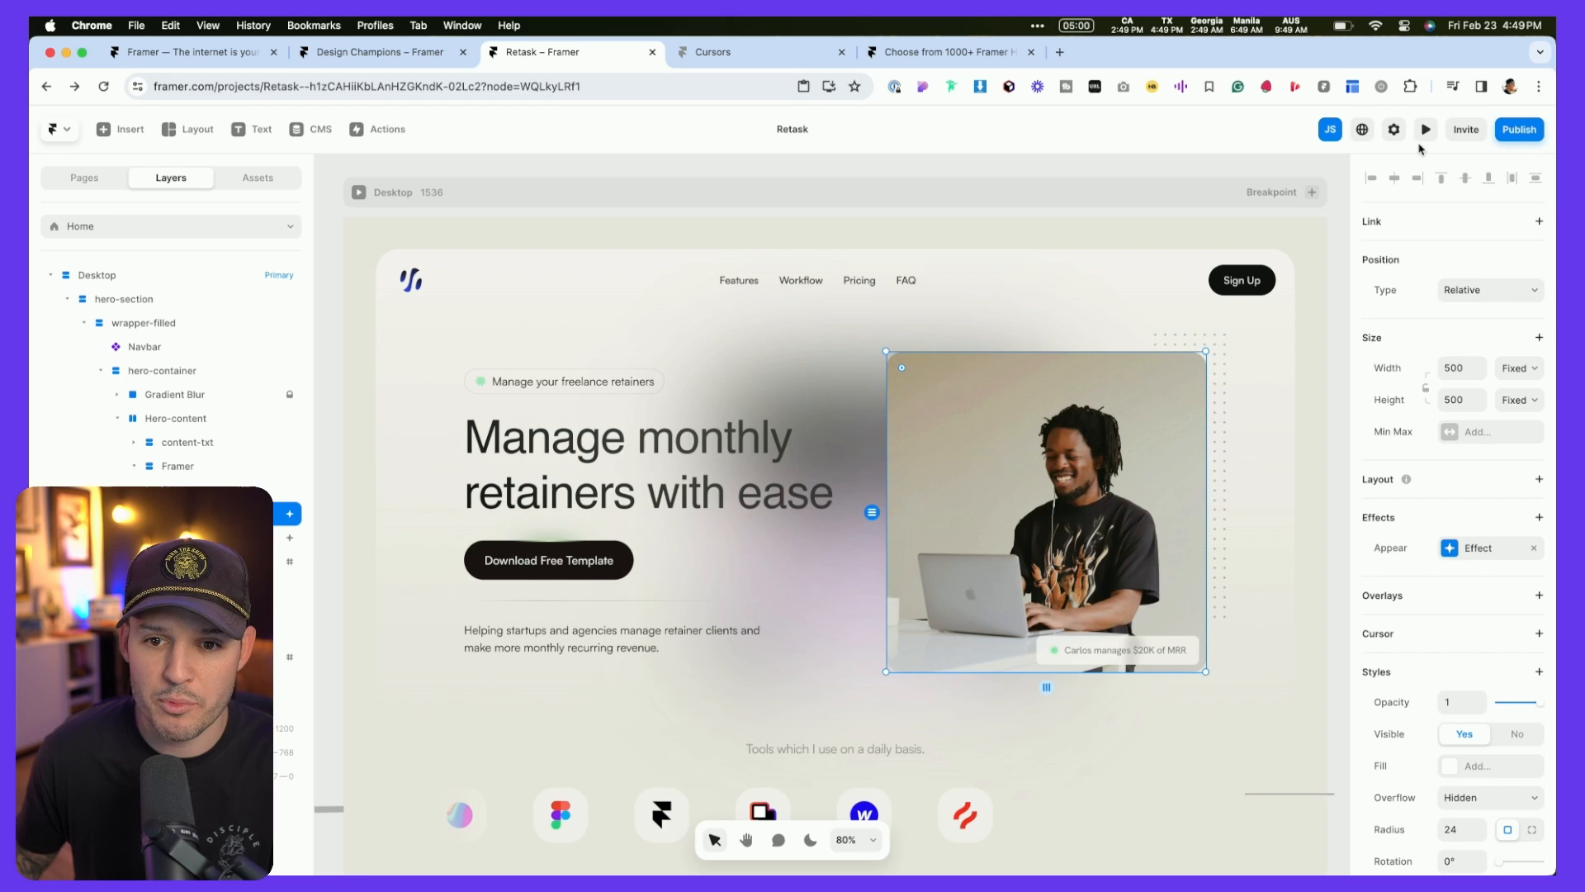
Step: Preview the Retask page and examine the animations from the hero through projects, testimonials and process to the About section
{"action": "left_click", "coordinate": [1425, 130]}
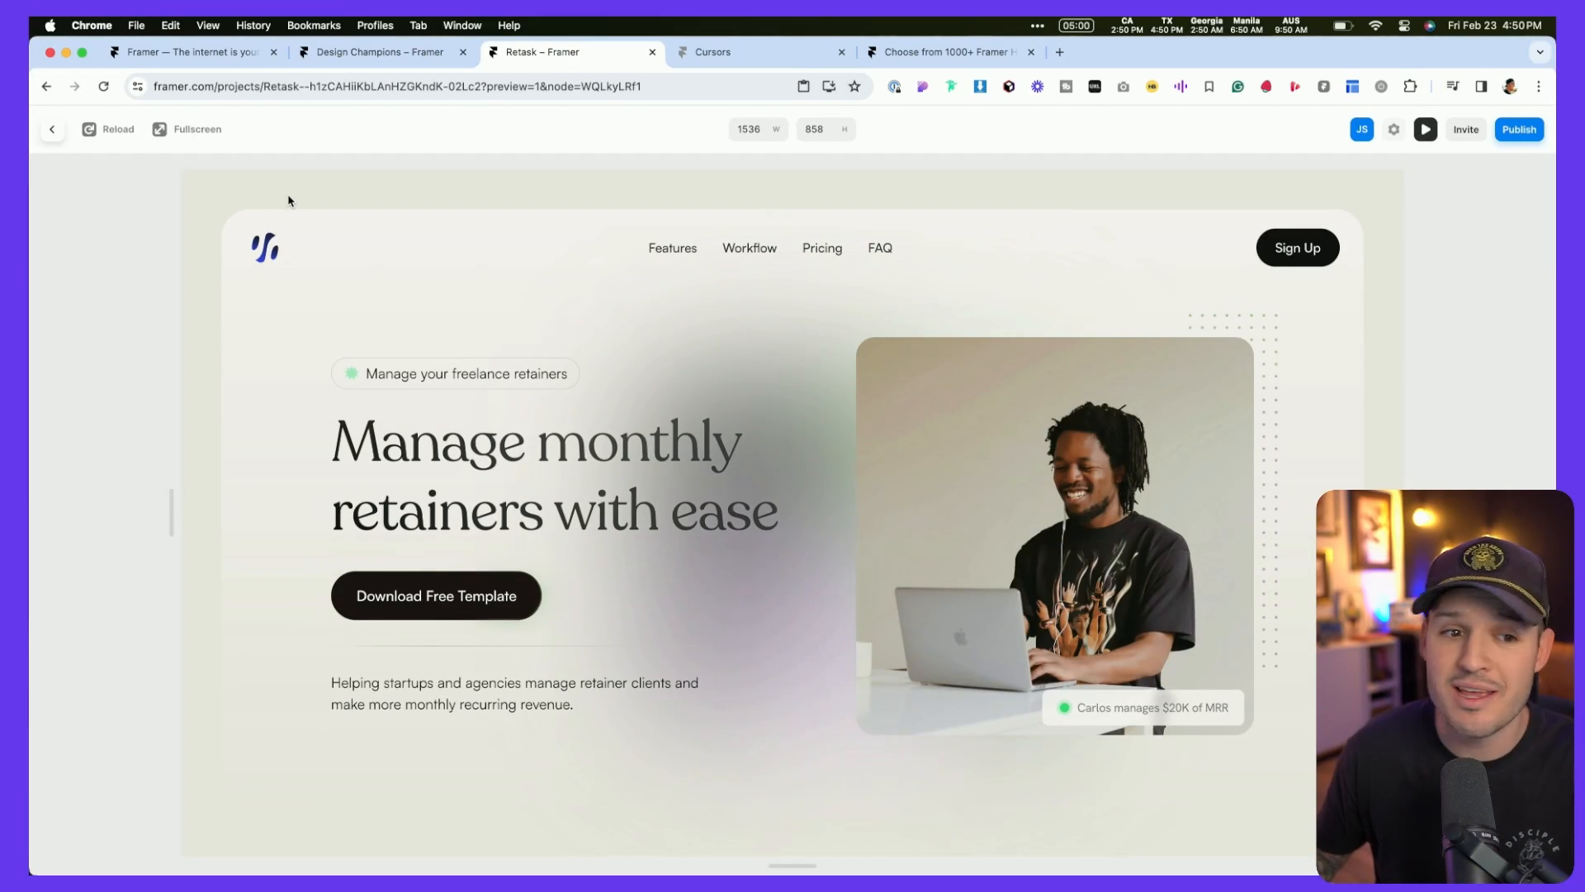
{"action": "scroll", "coordinate": [903, 299], "scroll_direction": "down", "scroll_amount": 5}
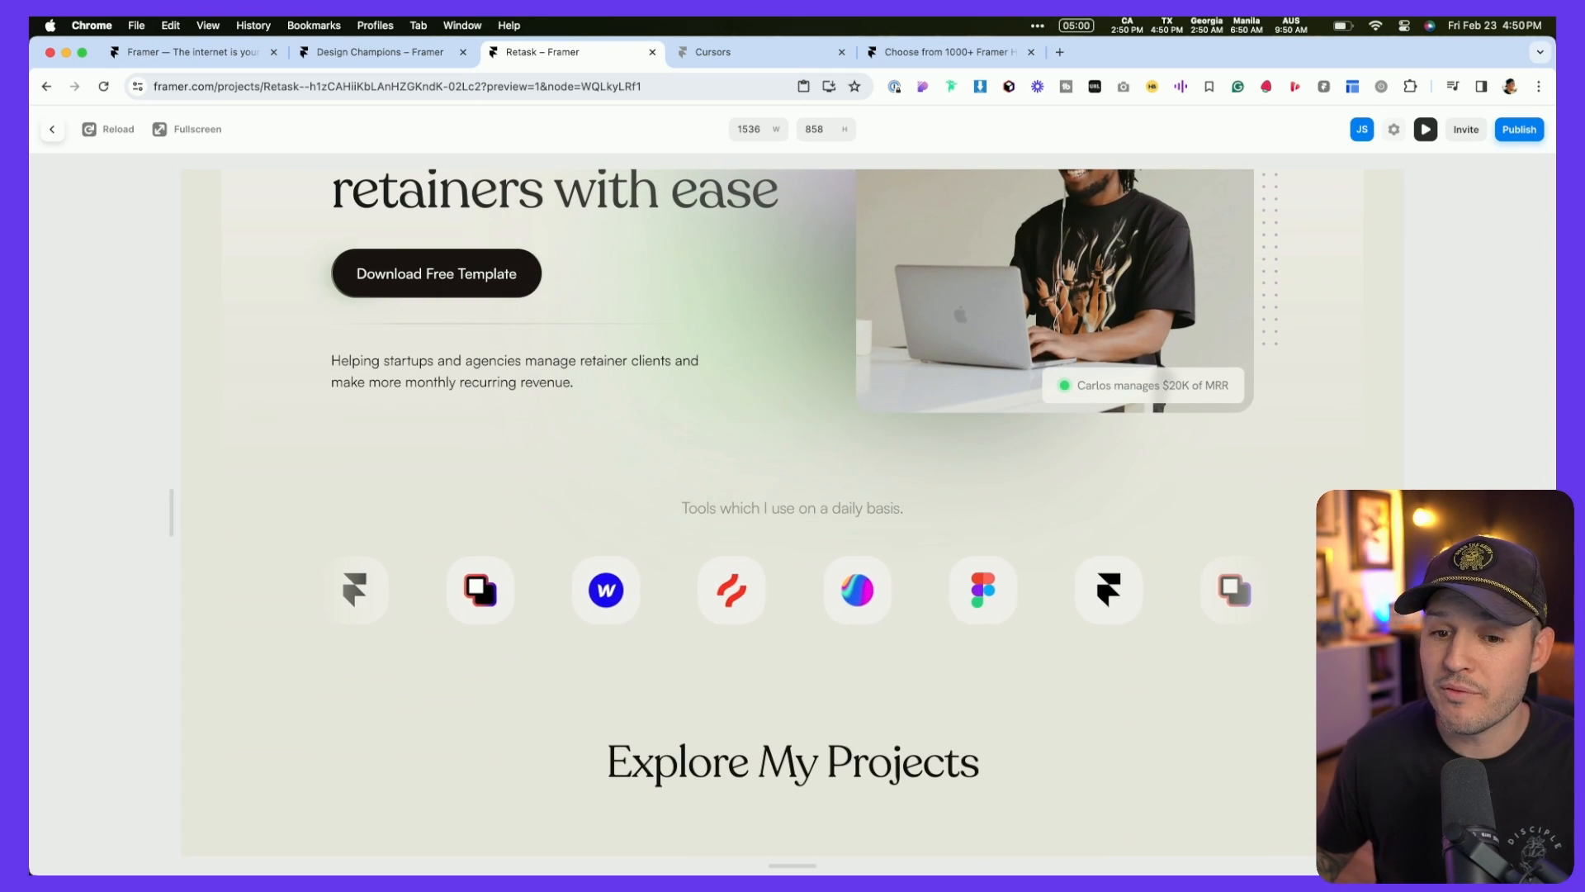
{"action": "scroll", "coordinate": [1308, 583], "scroll_direction": "down", "scroll_amount": 8}
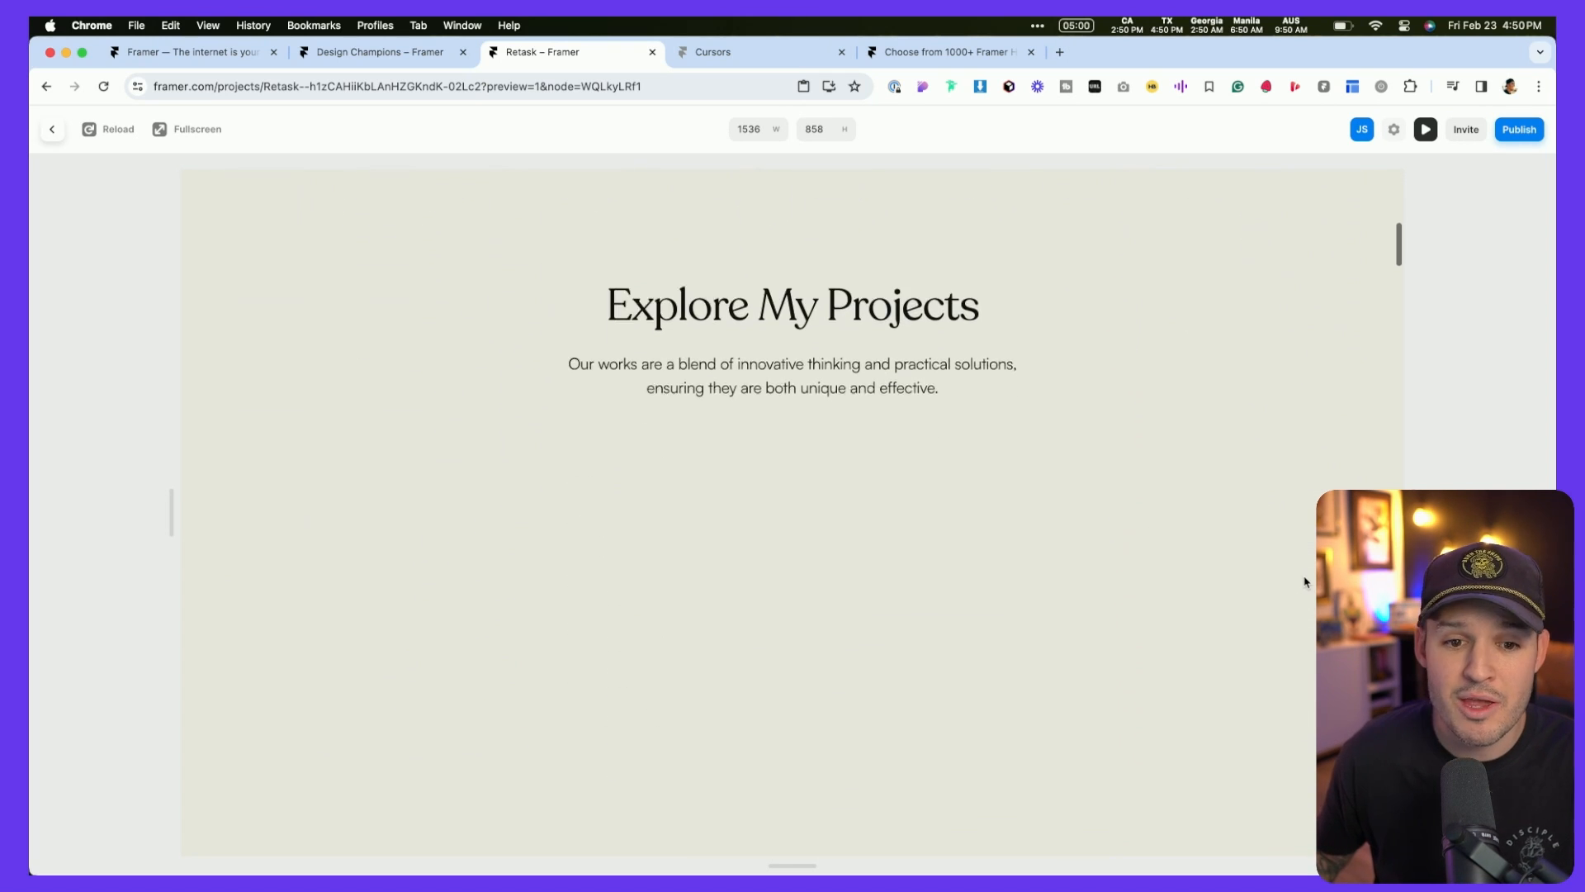
{"action": "scroll", "coordinate": [1304, 583], "scroll_direction": "down", "scroll_amount": 10}
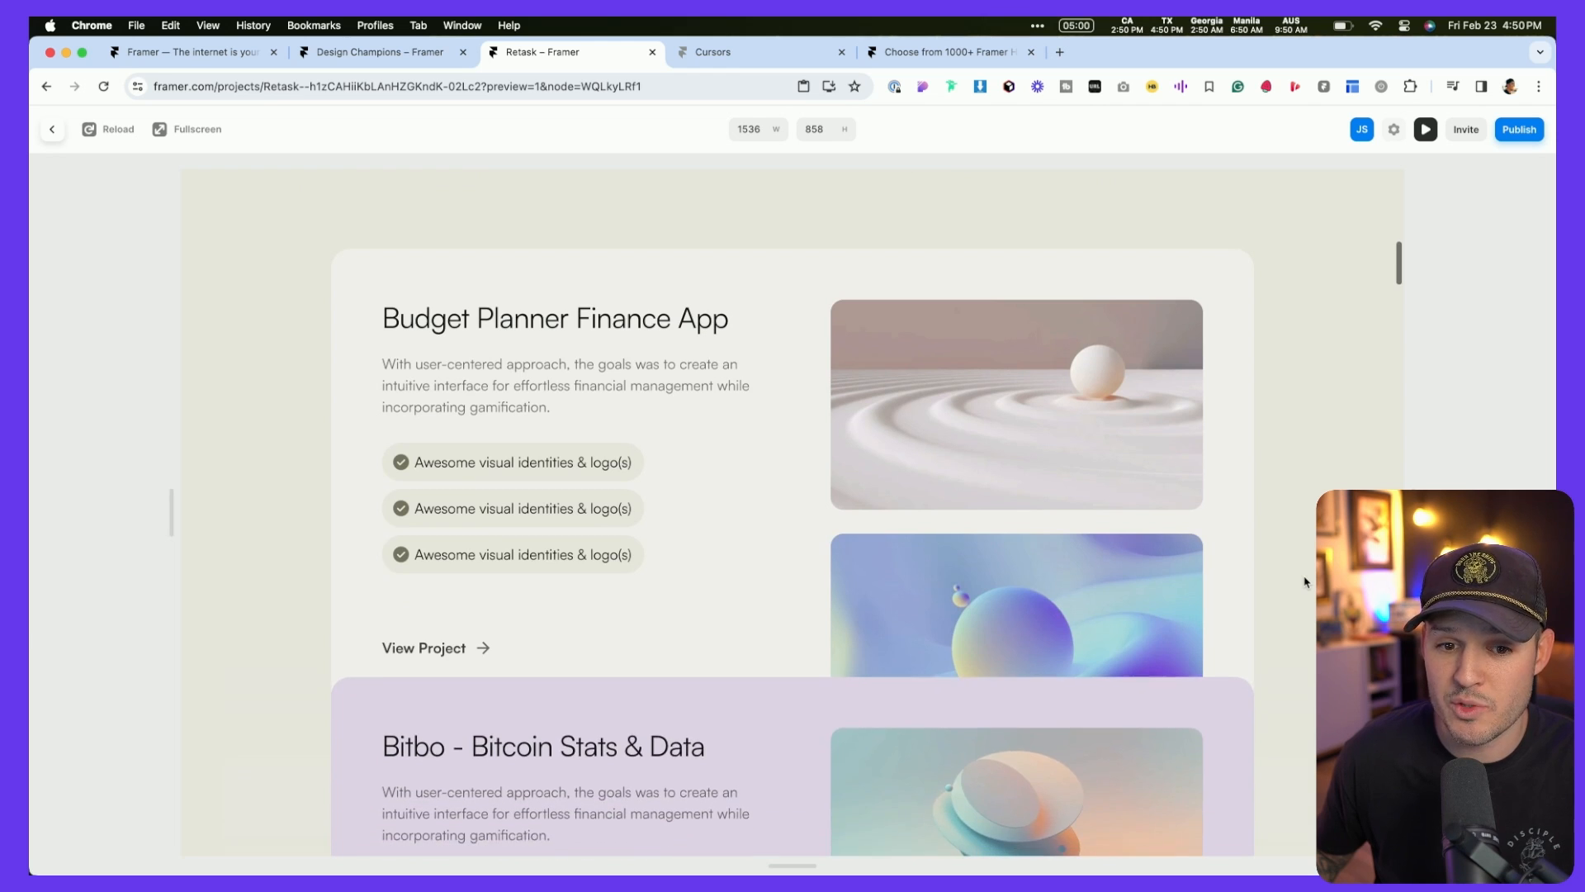
{"action": "scroll", "coordinate": [1305, 582], "scroll_direction": "down", "scroll_amount": 10}
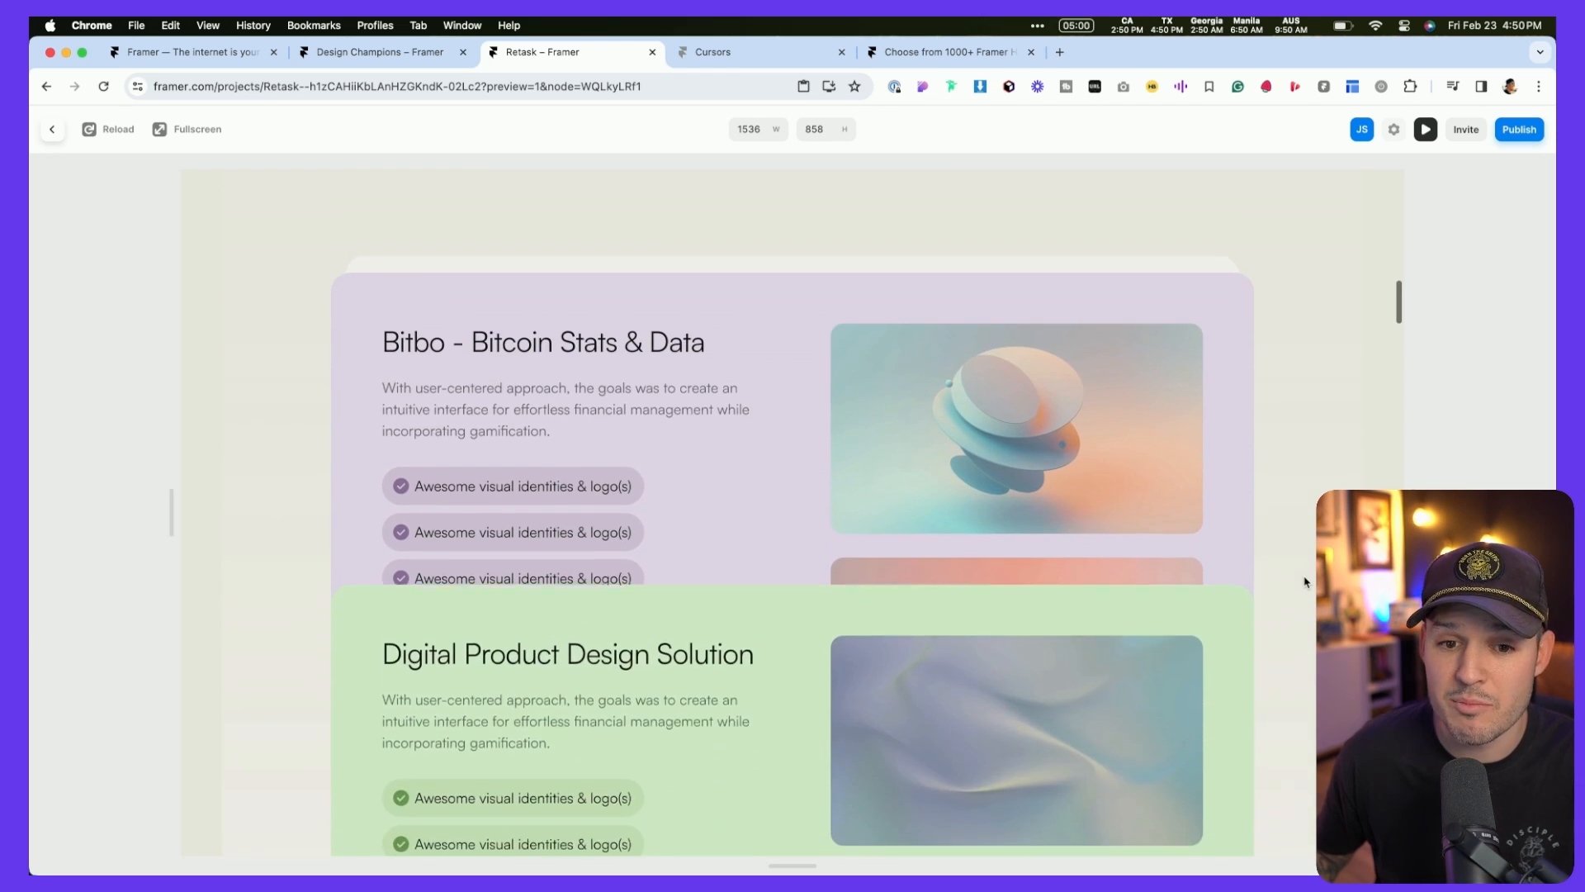
{"action": "scroll", "coordinate": [1305, 582], "scroll_direction": "down", "scroll_amount": 12}
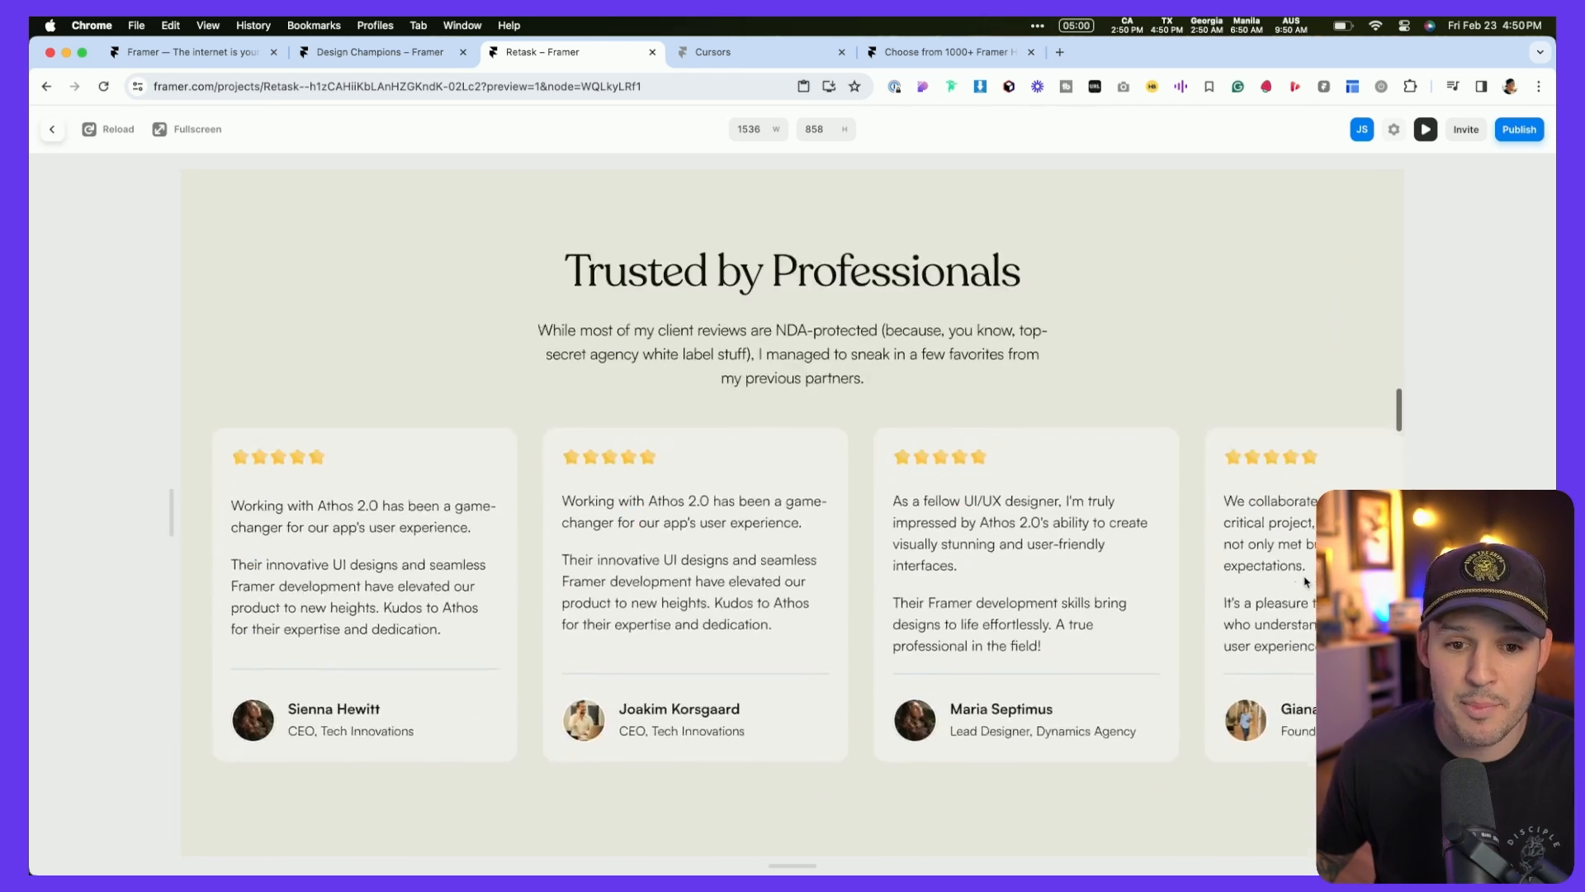
{"action": "scroll", "coordinate": [894, 534], "scroll_direction": "down", "scroll_amount": 5}
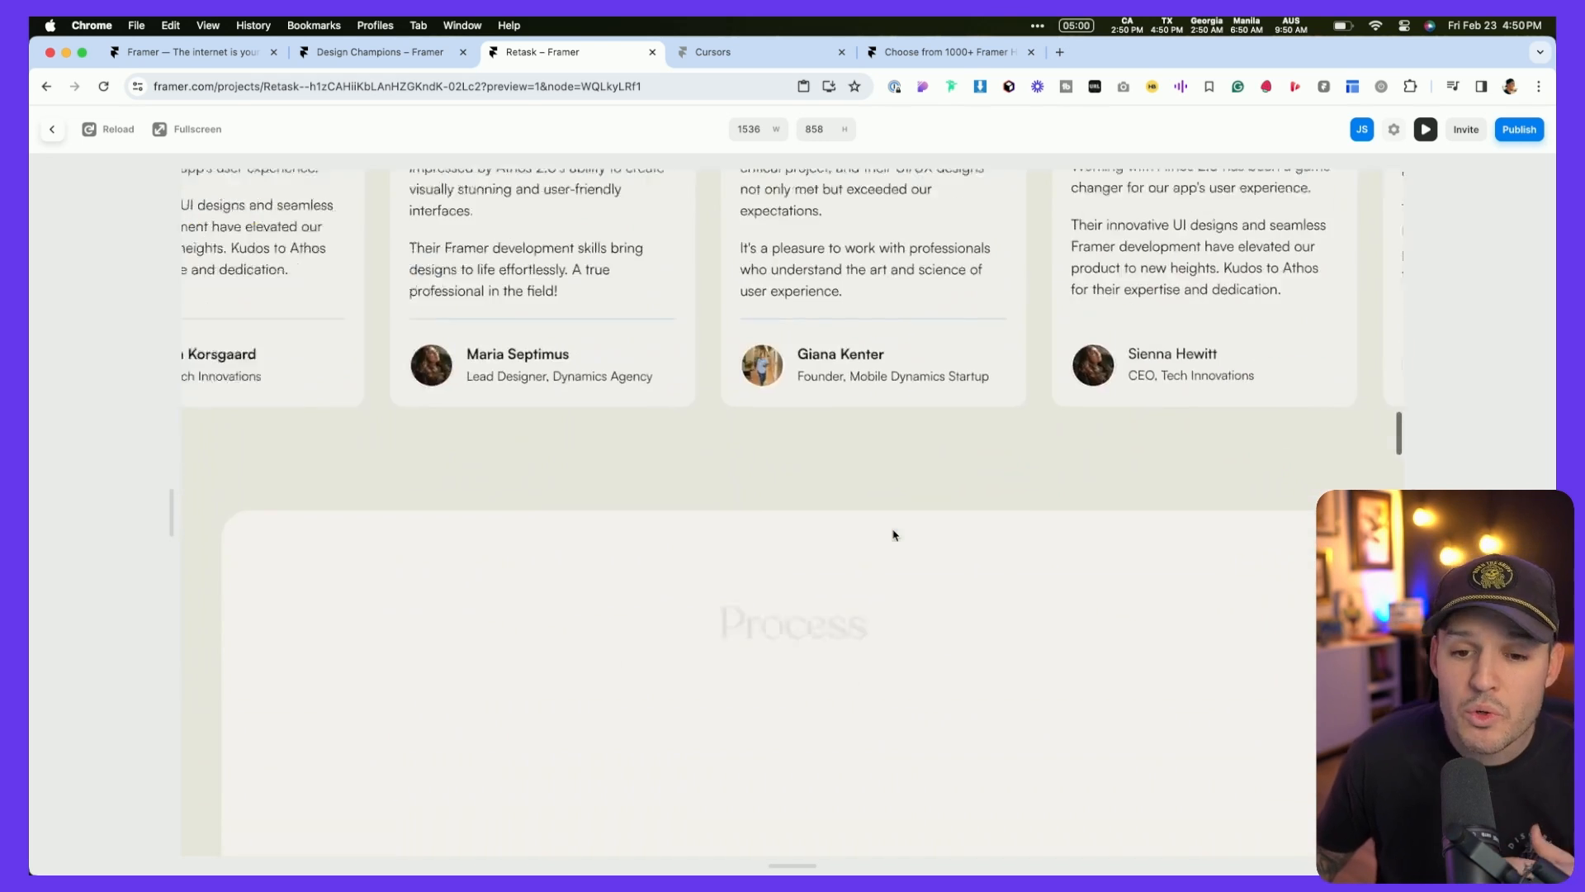
{"action": "scroll", "coordinate": [894, 534], "scroll_direction": "down", "scroll_amount": 6}
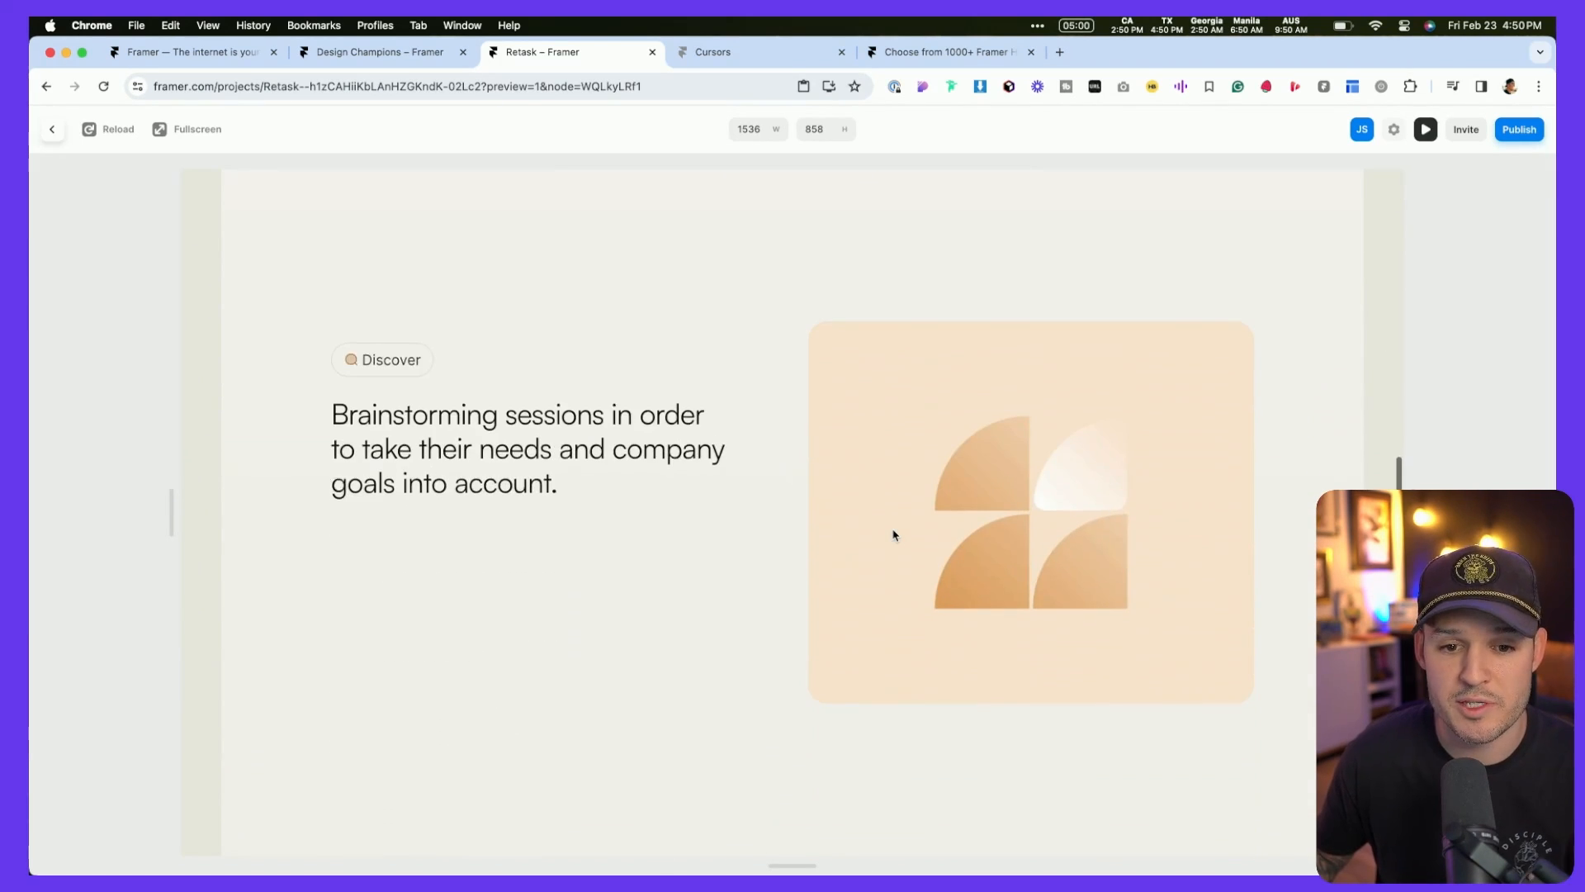
{"action": "scroll", "coordinate": [895, 535], "scroll_direction": "down", "scroll_amount": 8}
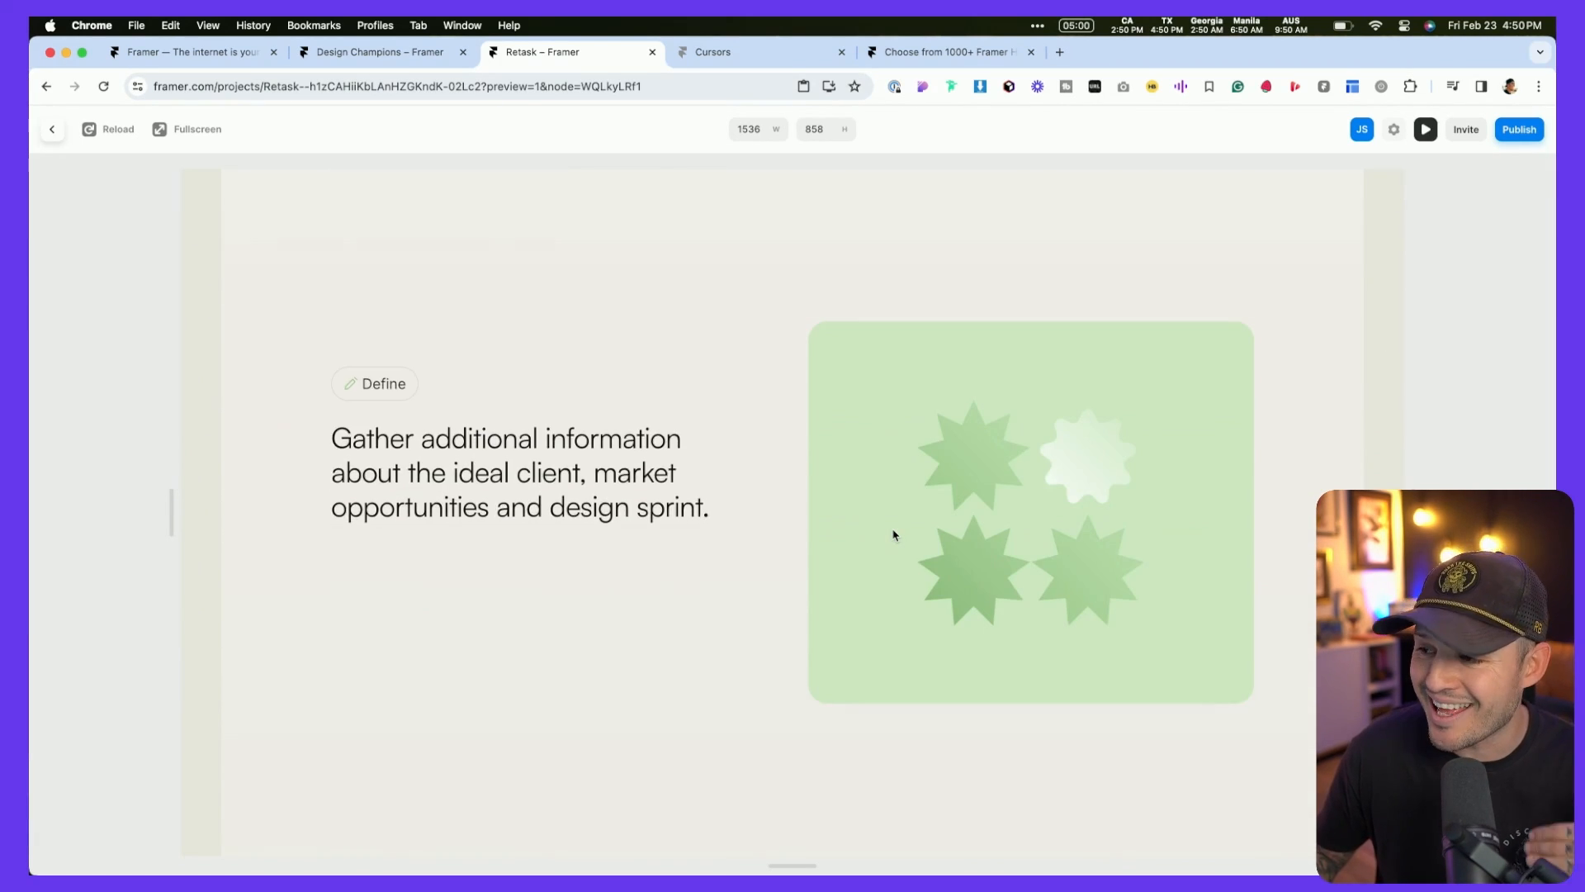
{"action": "scroll", "coordinate": [894, 534], "scroll_direction": "down", "scroll_amount": 8}
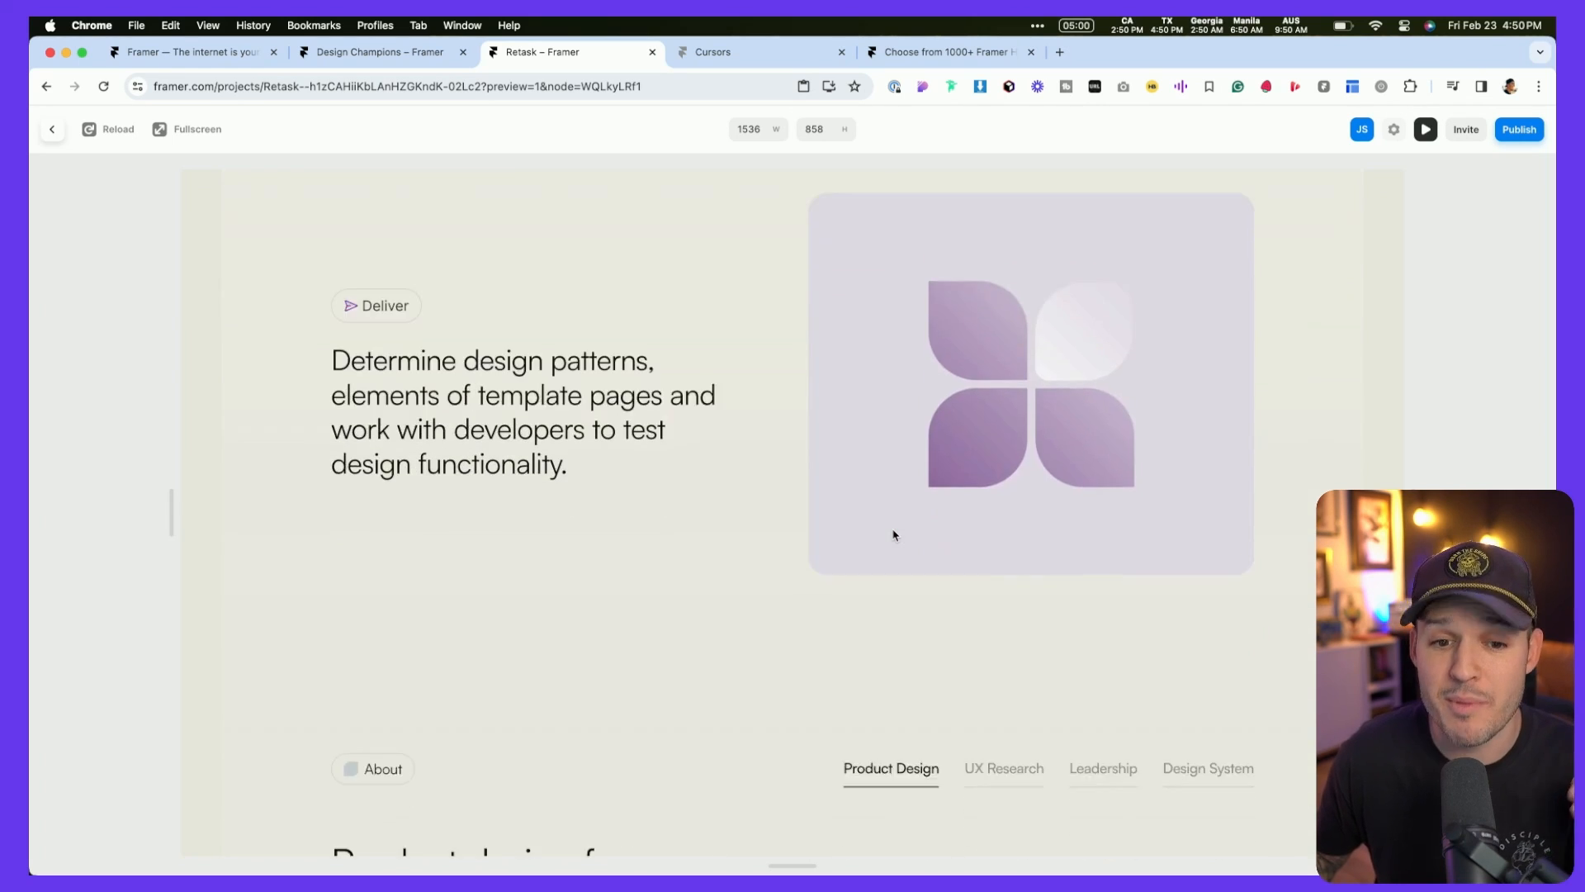
{"action": "scroll", "coordinate": [894, 534], "scroll_direction": "down", "scroll_amount": 5}
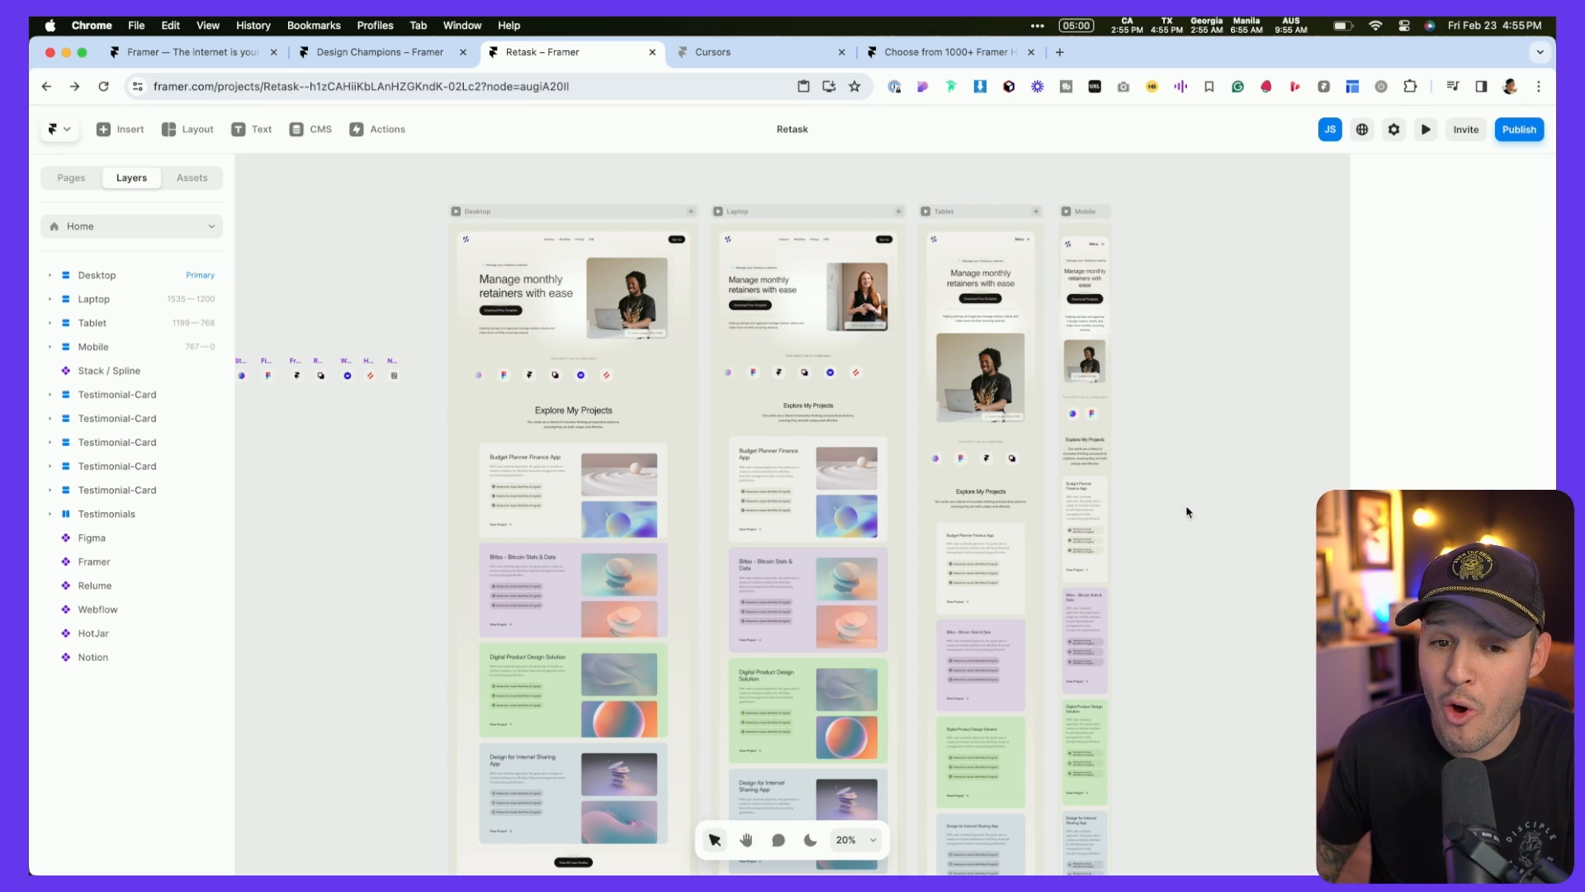
Step: Select the Desktop, Laptop, Tablet and Mobile breakpoints one after another to examine their settings
{"action": "left_click", "coordinate": [592, 214]}
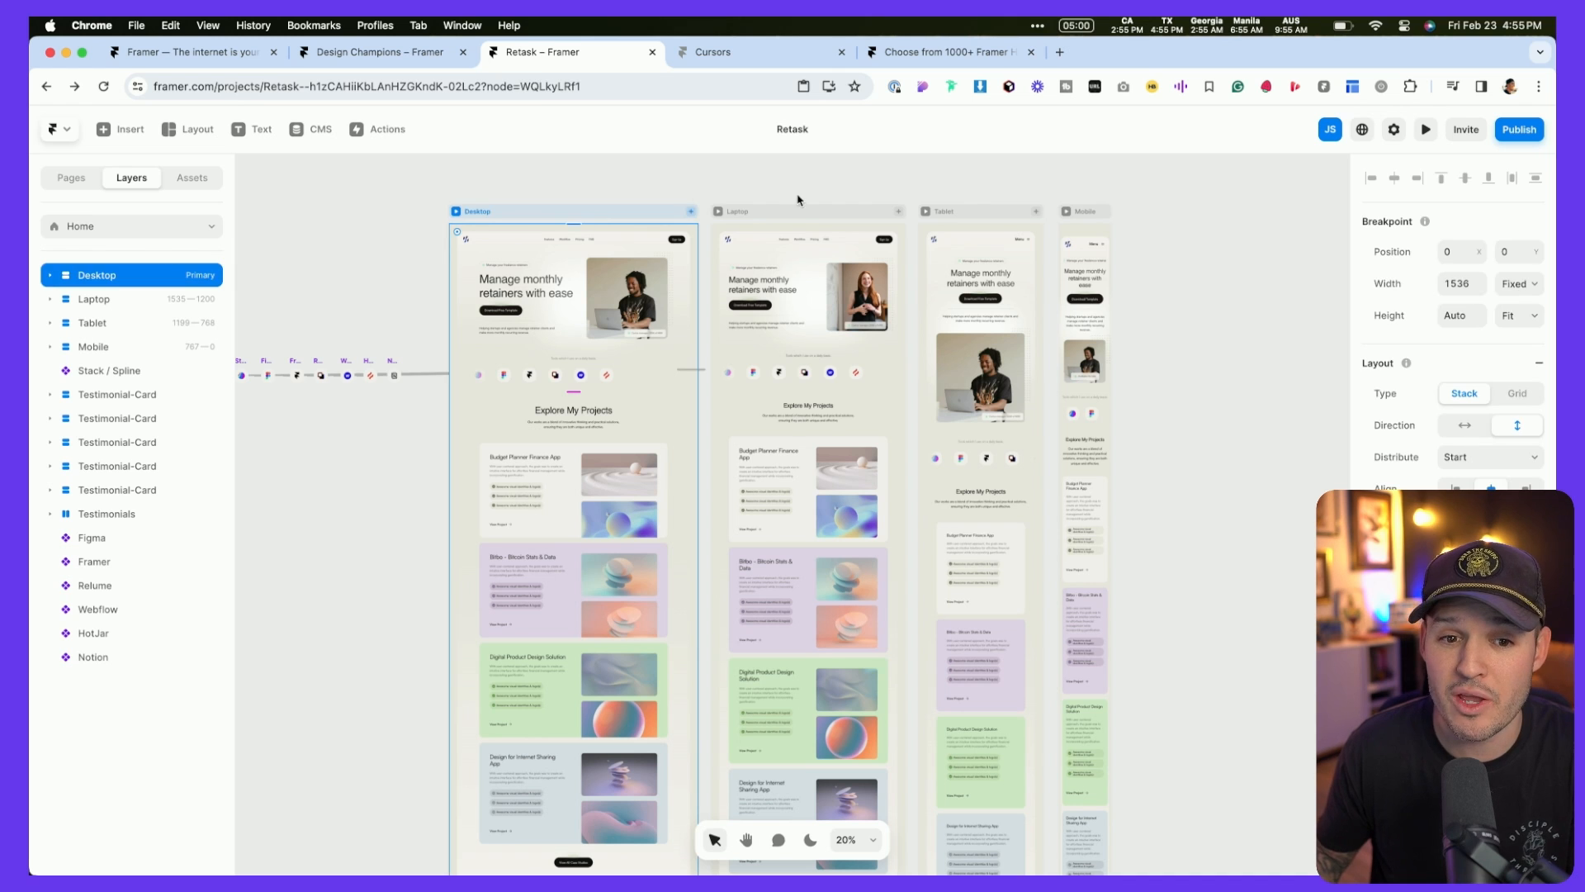
{"action": "left_click", "coordinate": [800, 210]}
{"action": "left_click", "coordinate": [962, 213]}
{"action": "left_click", "coordinate": [1084, 213]}
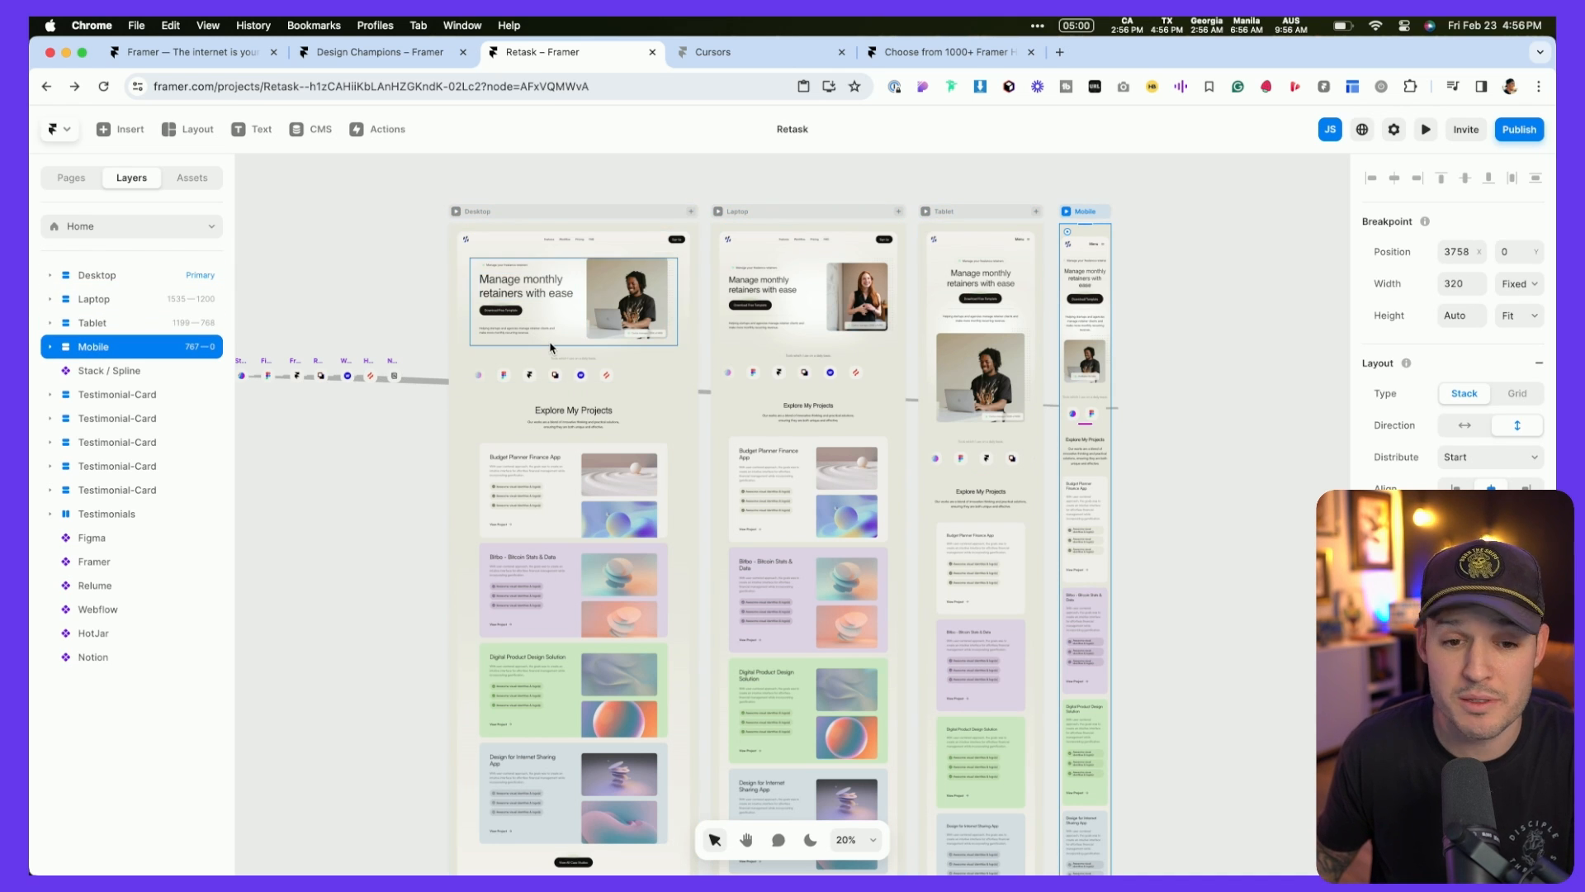
Step: Reorder the Desktop breakpoint's Explore My Projects text stack below the project cards and back above them several times
{"action": "scroll", "coordinate": [550, 348], "scroll_direction": "up", "scroll_amount": 5}
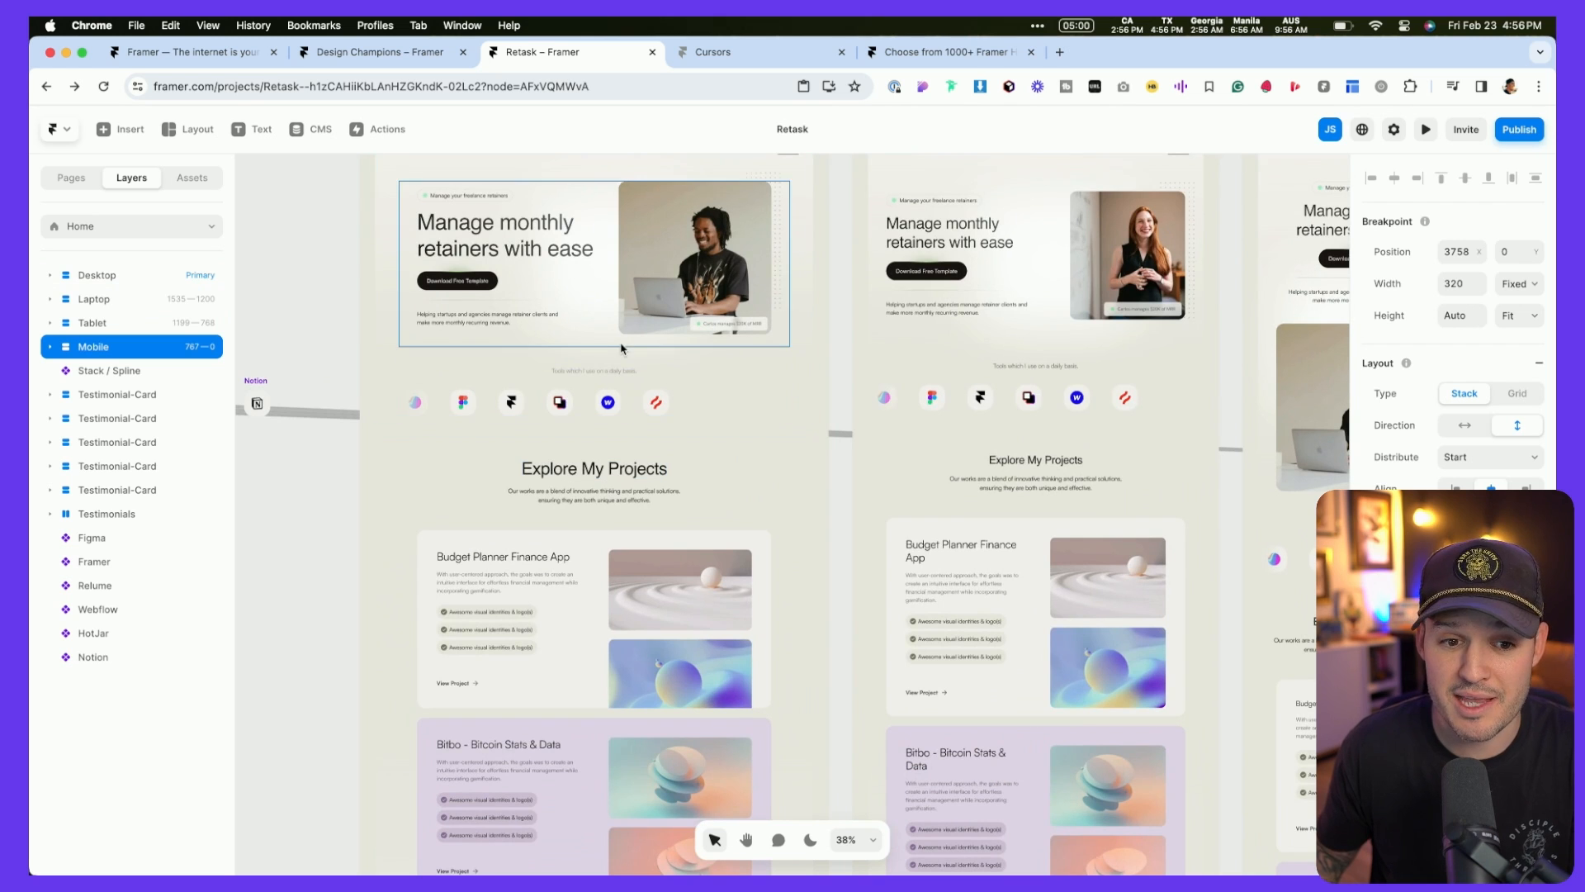
{"action": "left_click", "coordinate": [751, 488]}
{"action": "scroll", "coordinate": [875, 521], "scroll_direction": "down", "scroll_amount": 3}
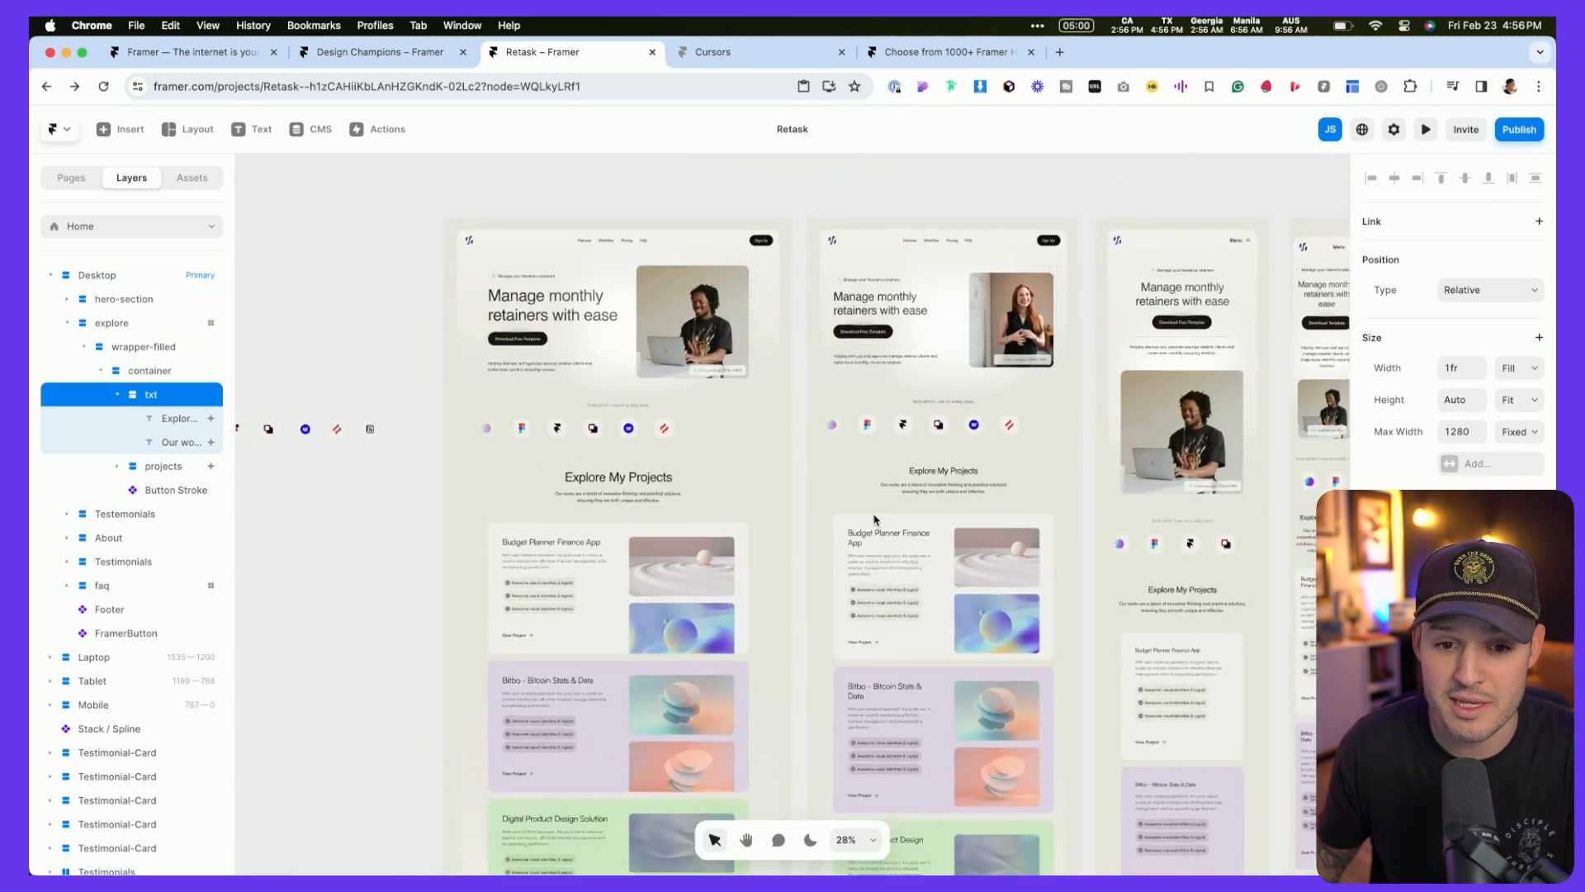
{"action": "scroll", "coordinate": [875, 520], "scroll_direction": "down", "scroll_amount": 5}
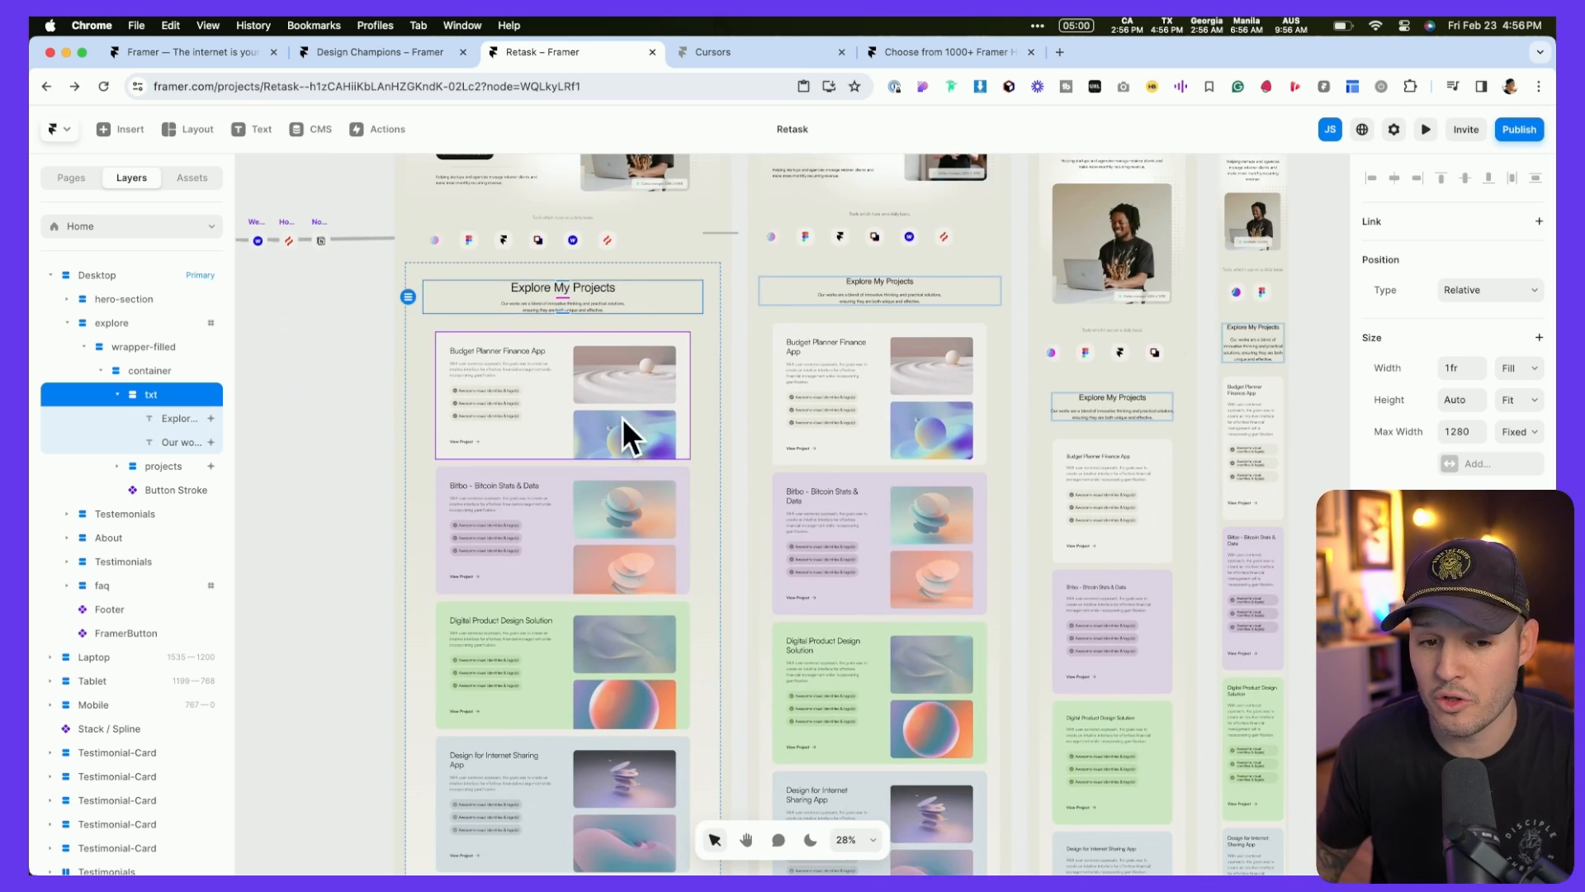
{"action": "key", "text": "Down"}
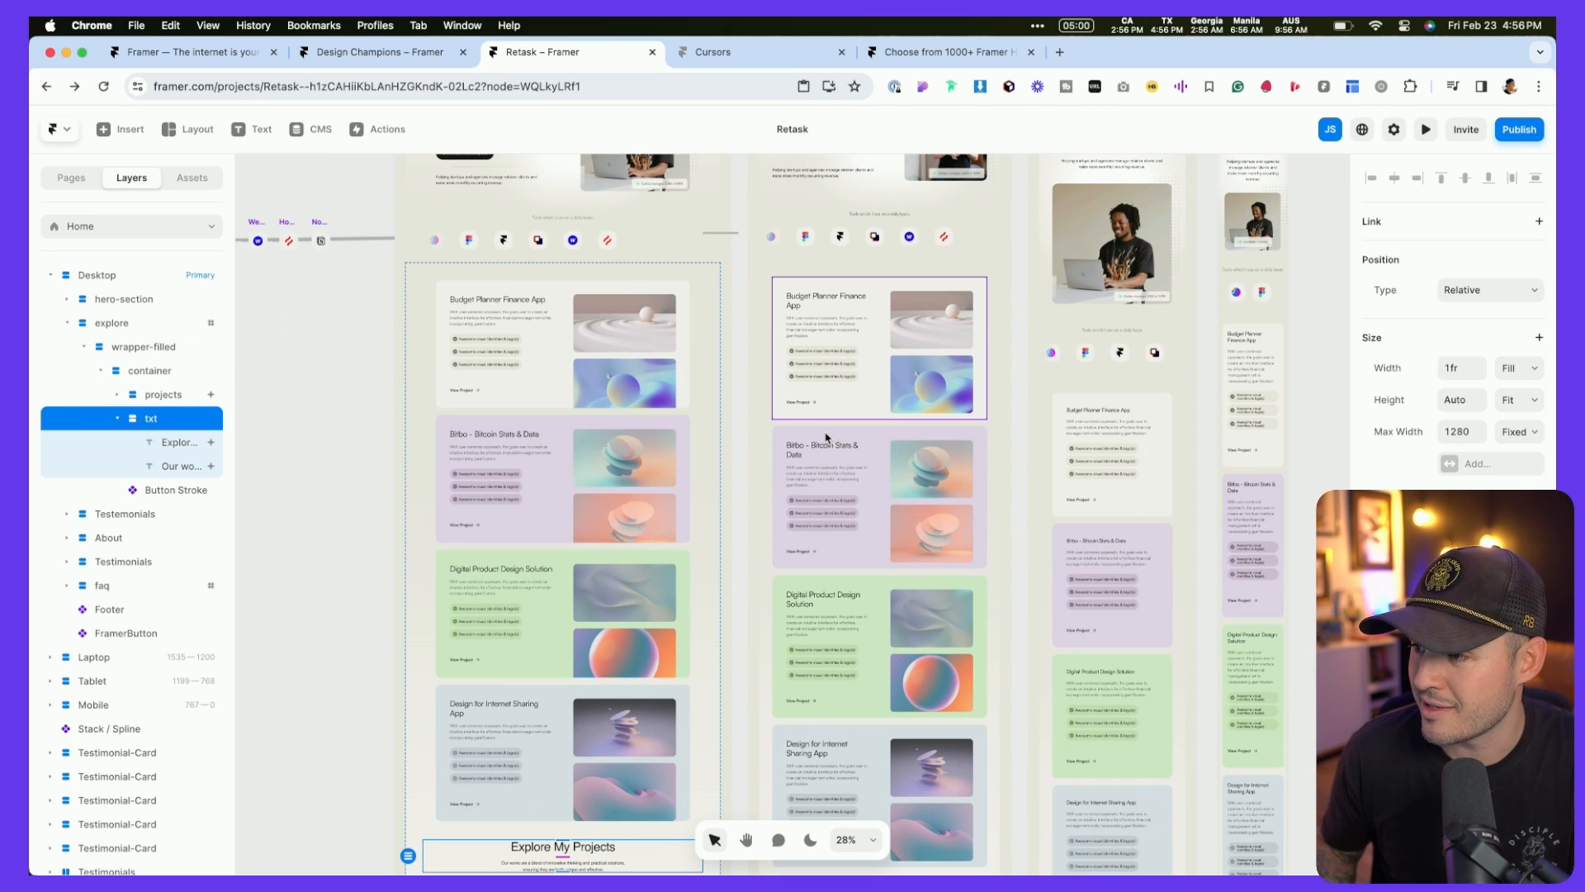
{"action": "key", "text": "Up"}
{"action": "key", "text": "Down"}
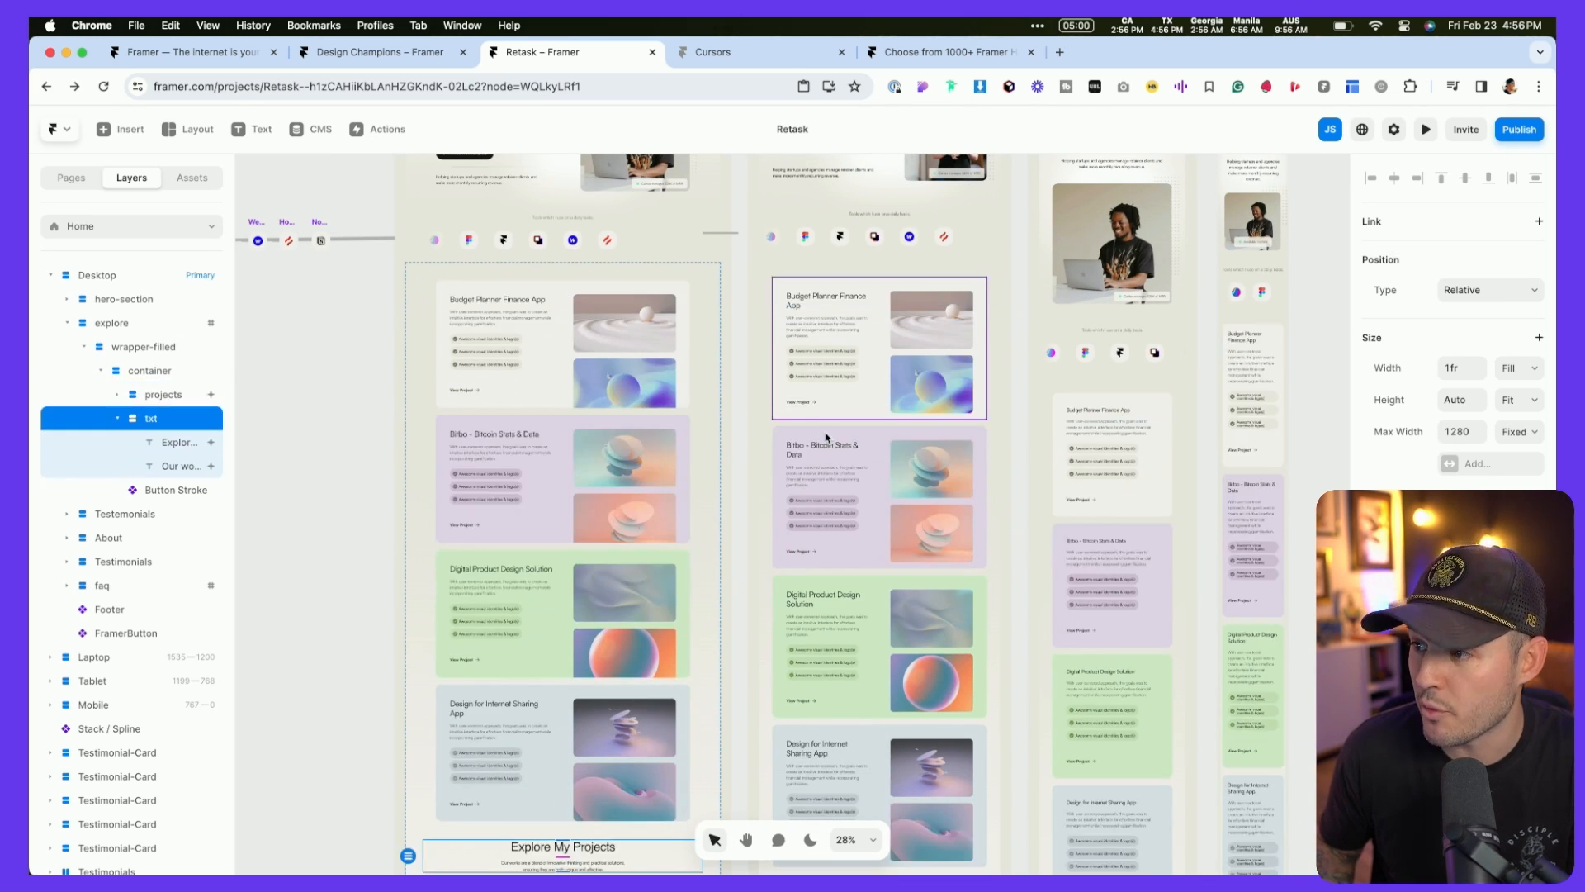
{"action": "key", "text": "Up"}
{"action": "key", "text": "Down"}
{"action": "key", "text": "Up"}
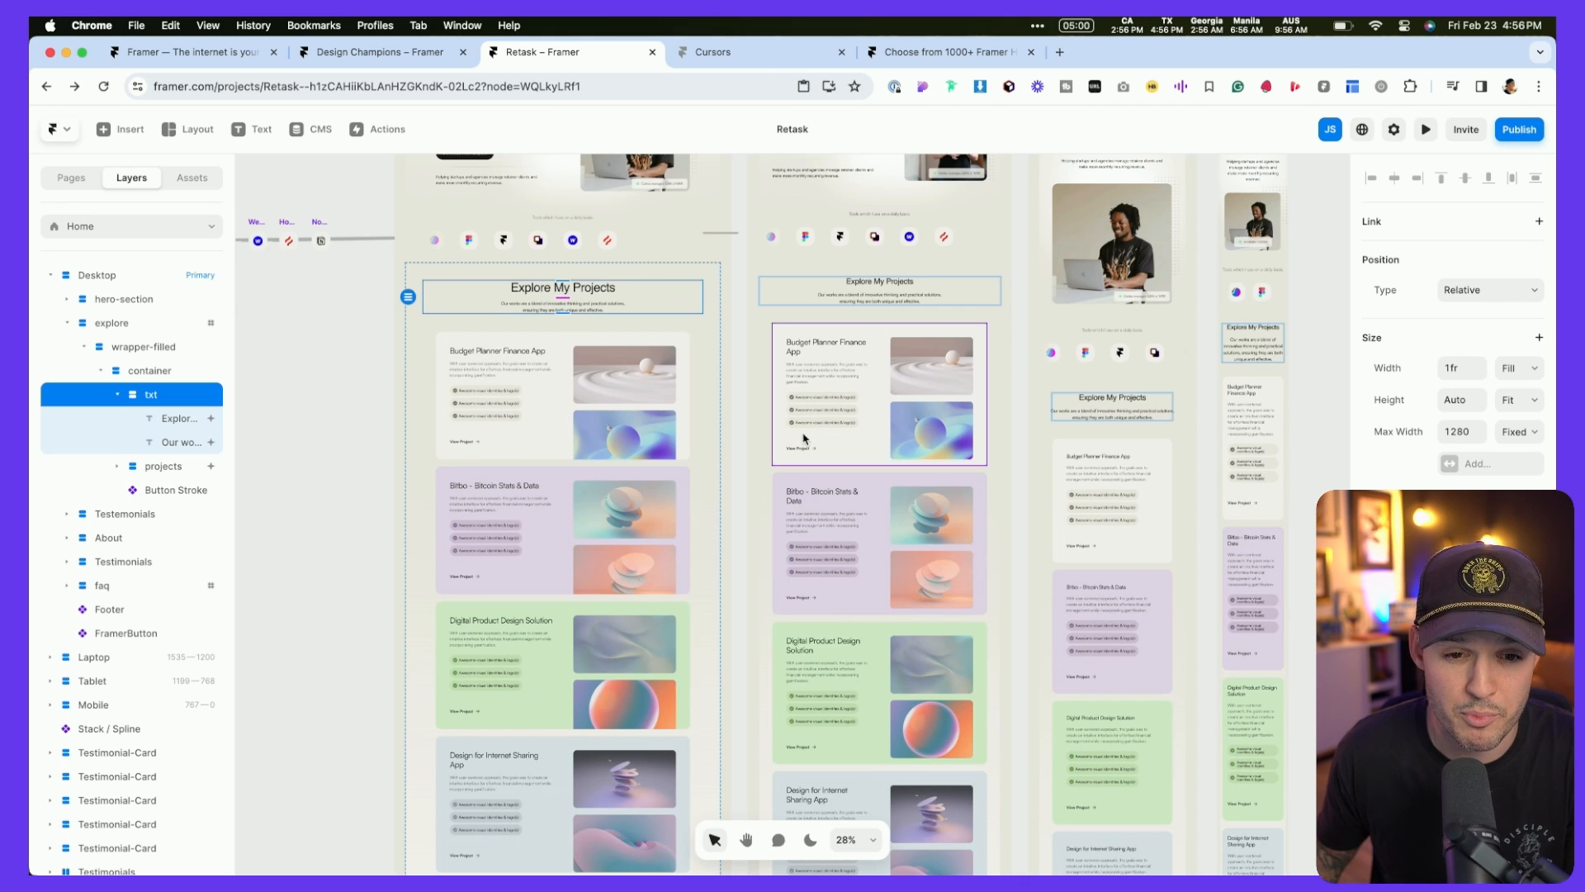
Step: Hide the woman's photo in the Laptop breakpoint's hero section, and restore it
{"action": "scroll", "coordinate": [805, 438], "scroll_direction": "up", "scroll_amount": 5}
{"action": "scroll", "coordinate": [805, 438], "scroll_direction": "right", "scroll_amount": 3}
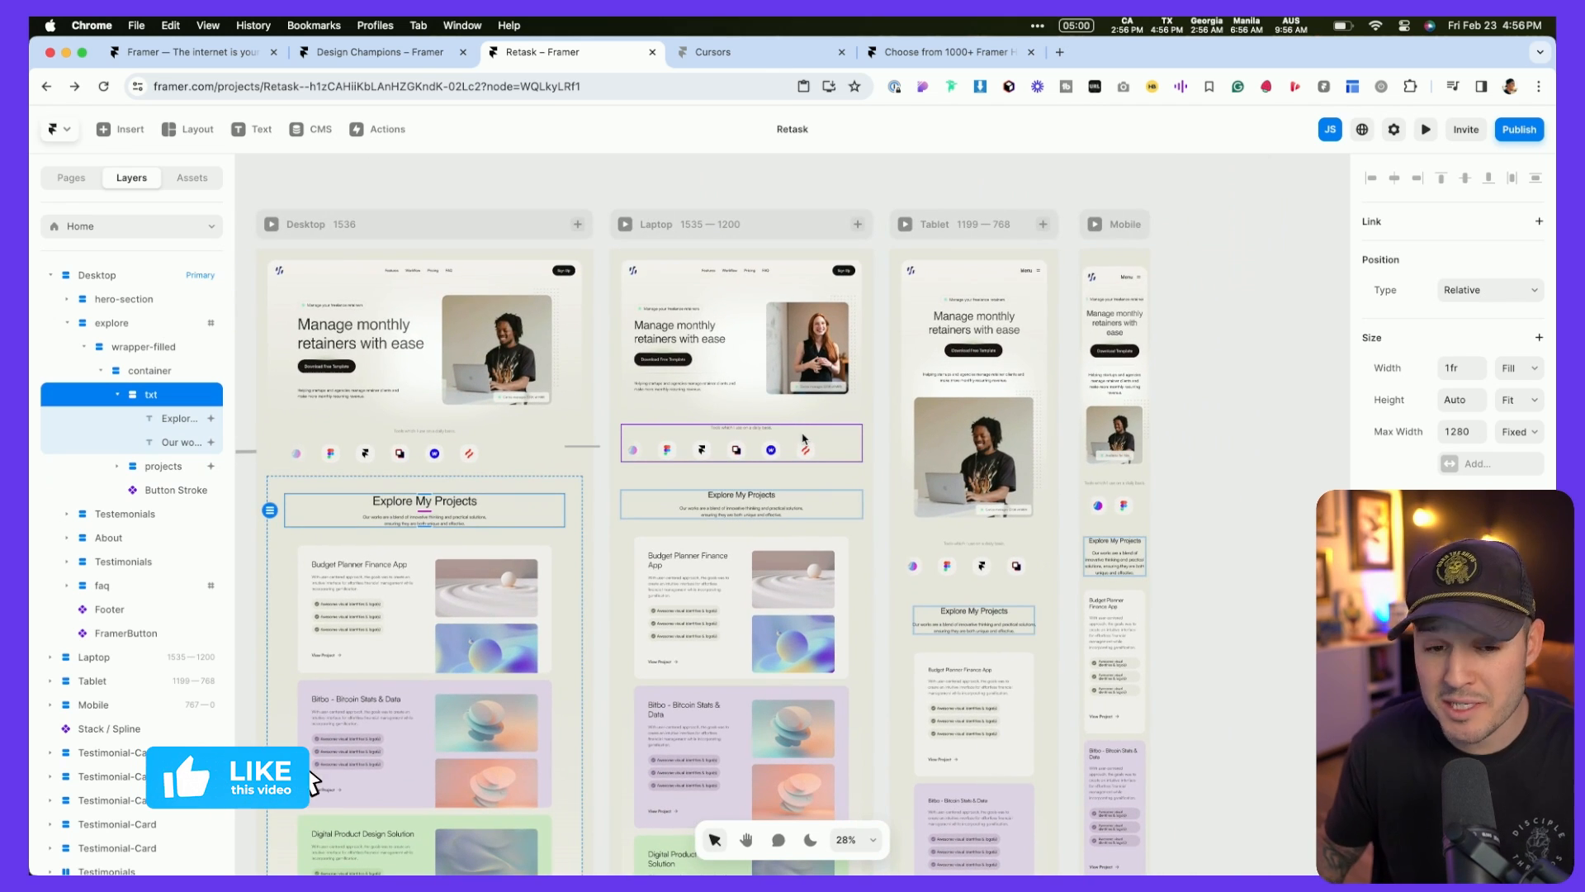
{"action": "left_click", "coordinate": [806, 347]}
{"action": "key", "text": "BackSpace"}
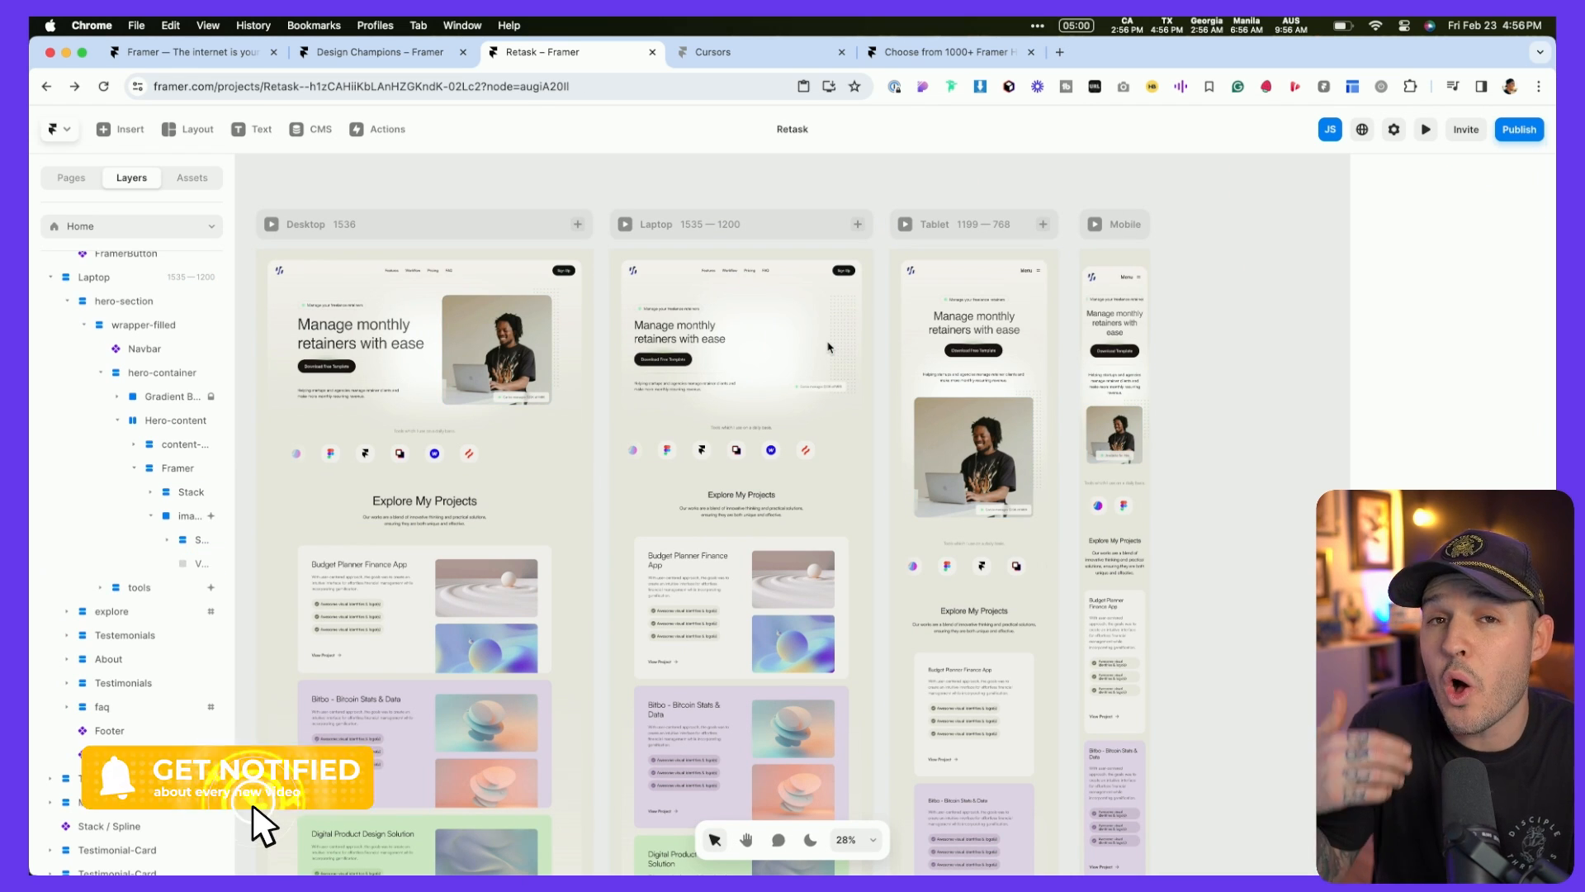
{"action": "key", "text": "ctrl+v"}
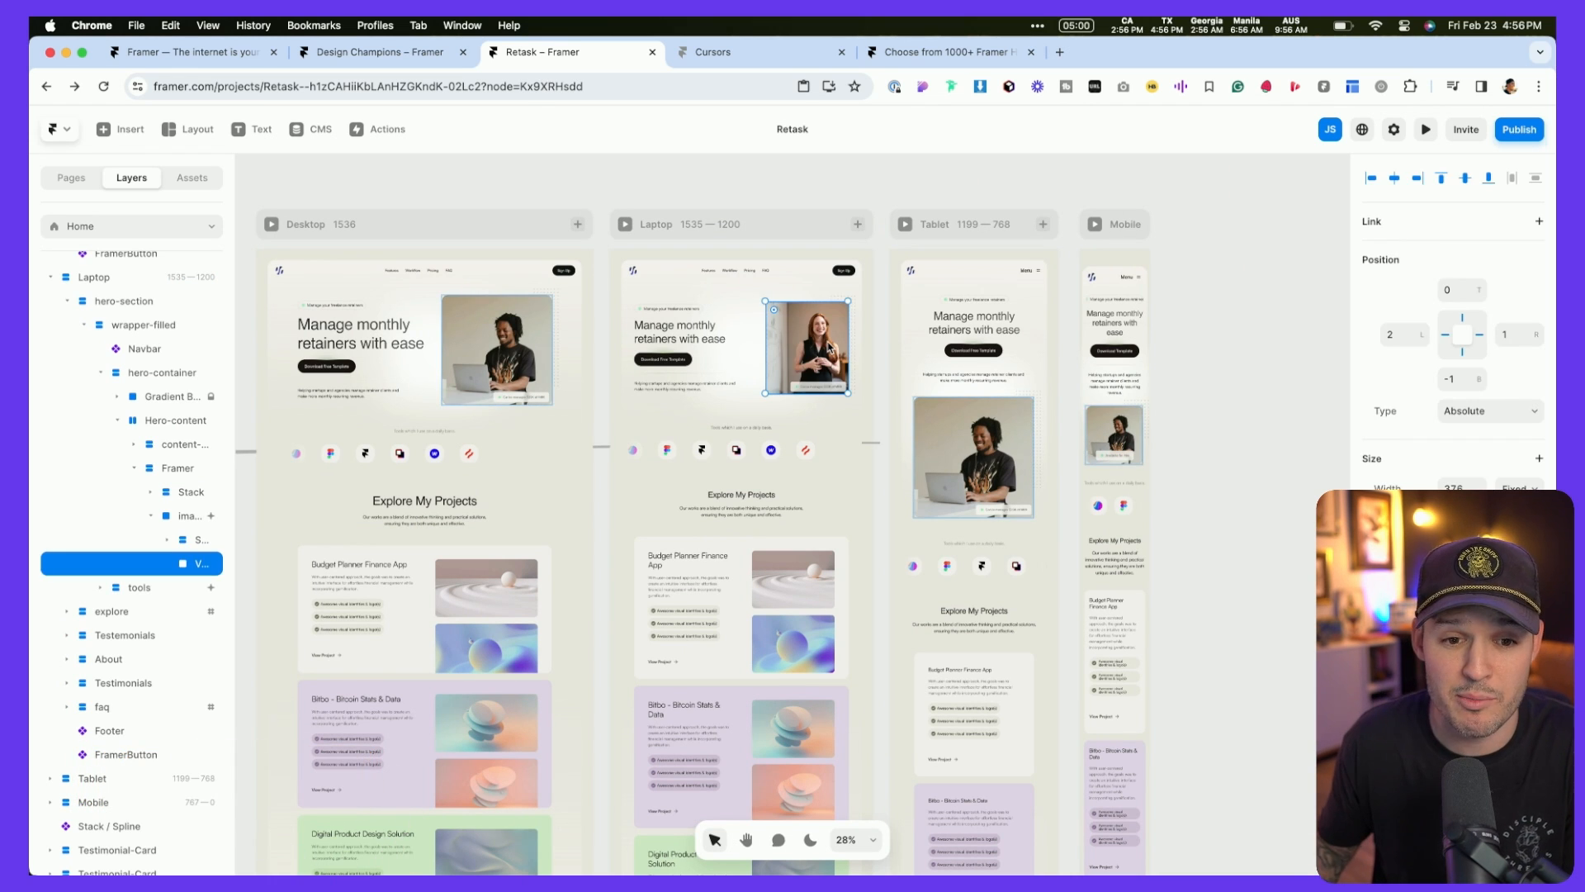
Step: Duplicate the Laptop breakpoint and place the copy beyond the Mobile breakpoint
{"action": "left_click", "coordinate": [775, 233]}
{"action": "scroll", "coordinate": [779, 232], "scroll_direction": "down", "scroll_amount": 3}
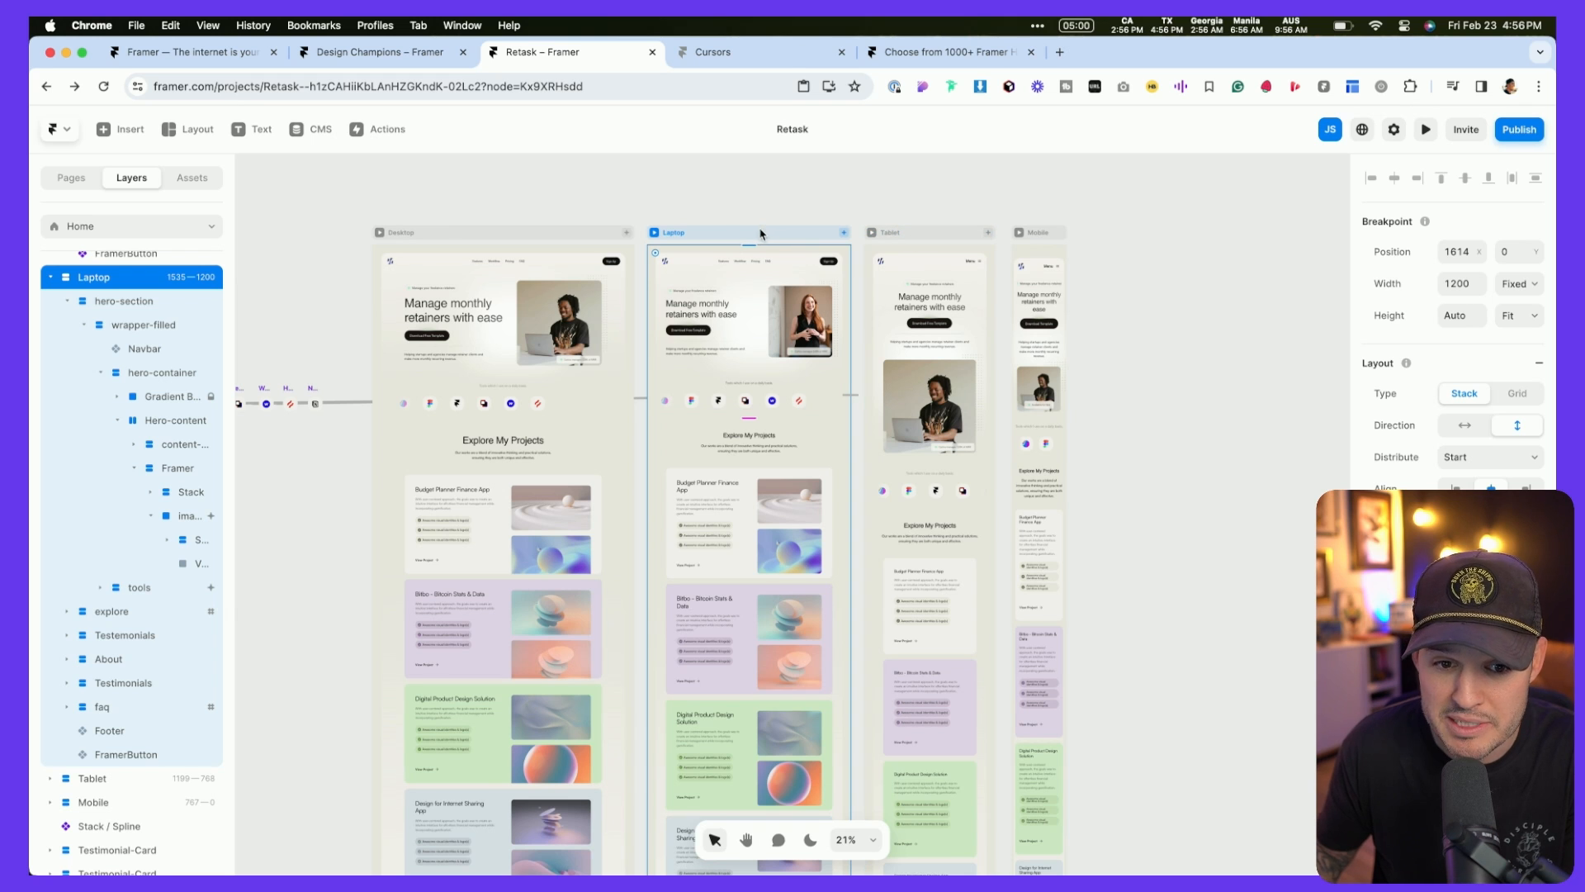
{"action": "left_click_drag", "start_coordinate": [732, 224], "coordinate": [1024, 227]}
{"action": "left_click", "coordinate": [715, 238]}
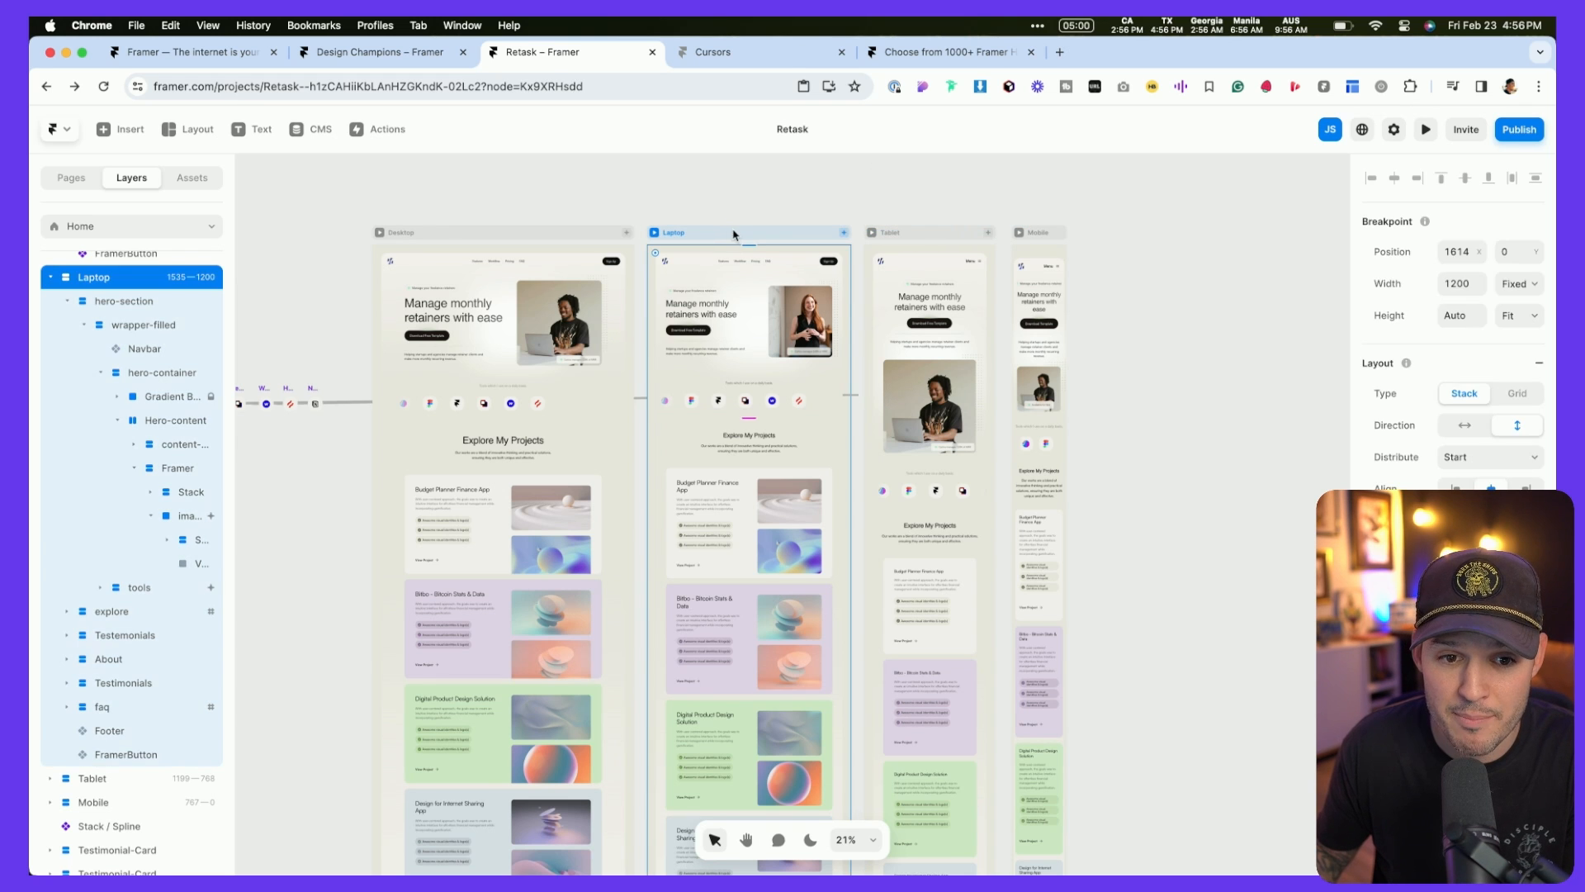
{"action": "left_click_drag", "start_coordinate": [727, 232], "coordinate": [1193, 235]}
{"action": "left_click", "coordinate": [732, 237]}
{"action": "key", "text": "ctrl+d"}
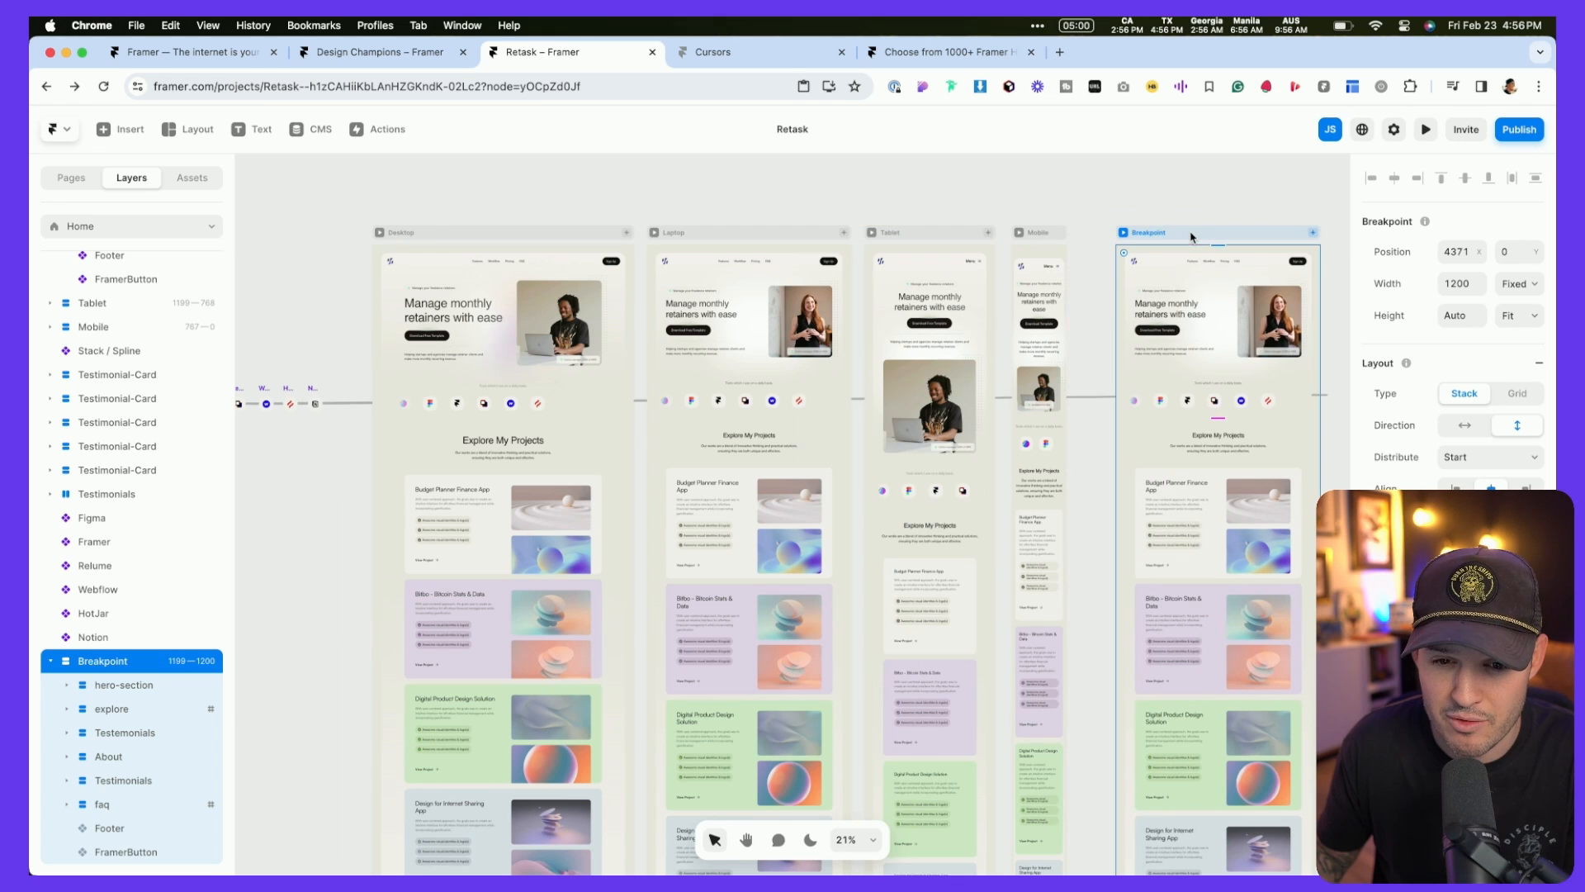
Step: Narrow the duplicated breakpoint to a width of 1002 and hide the woman's photo in its hero
{"action": "left_click", "coordinate": [1156, 203]}
{"action": "scroll", "coordinate": [958, 228], "scroll_direction": "right", "scroll_amount": 5}
{"action": "left_click", "coordinate": [959, 226]}
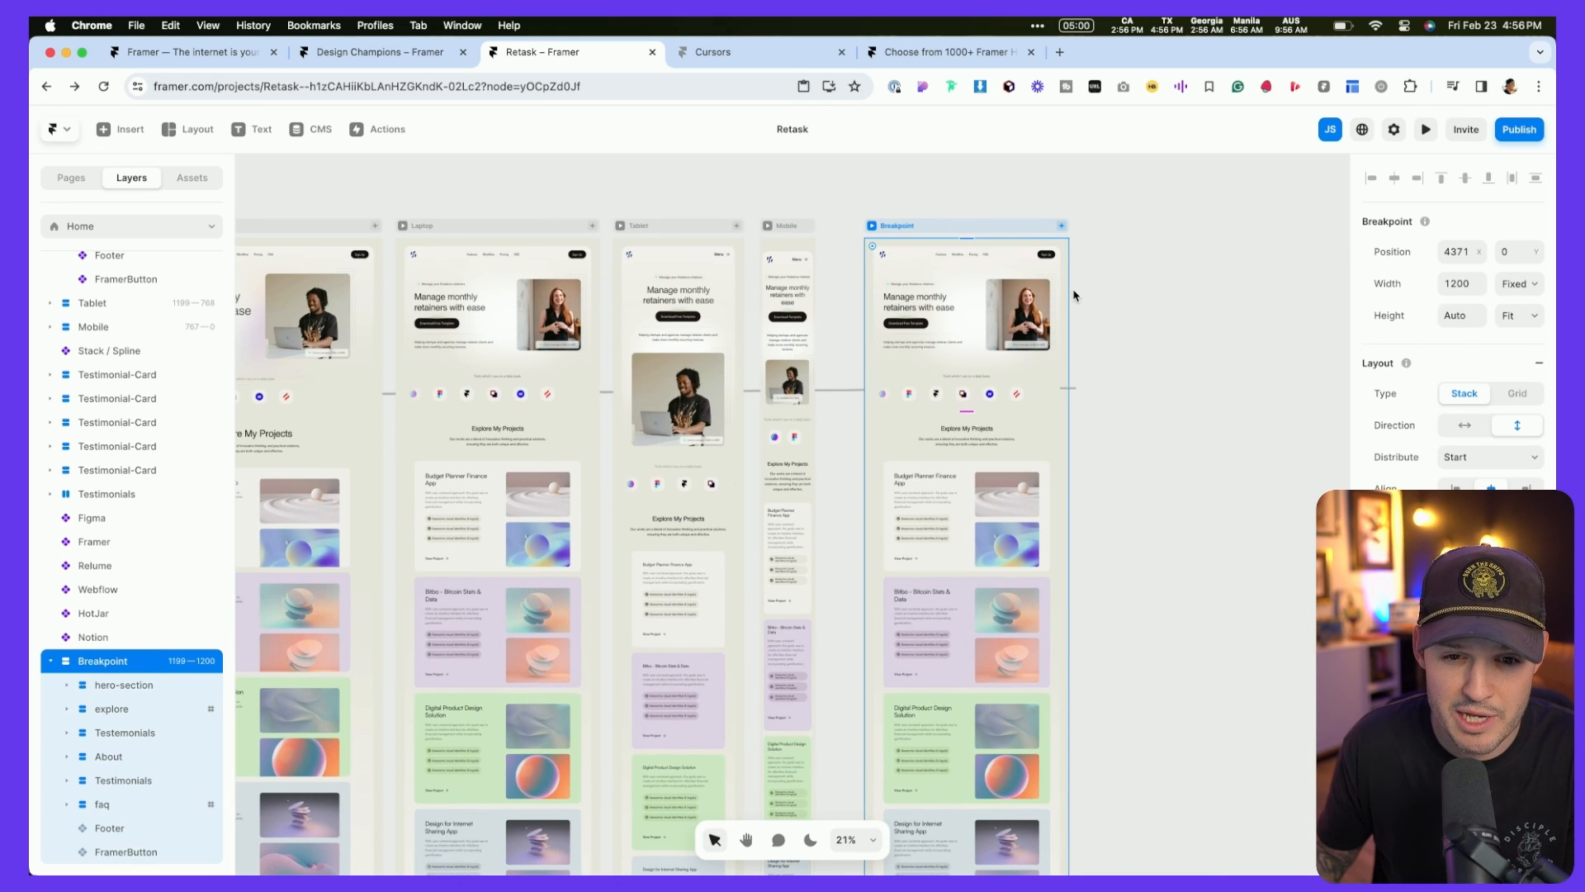
{"action": "left_click_drag", "start_coordinate": [1069, 292], "coordinate": [1035, 295]}
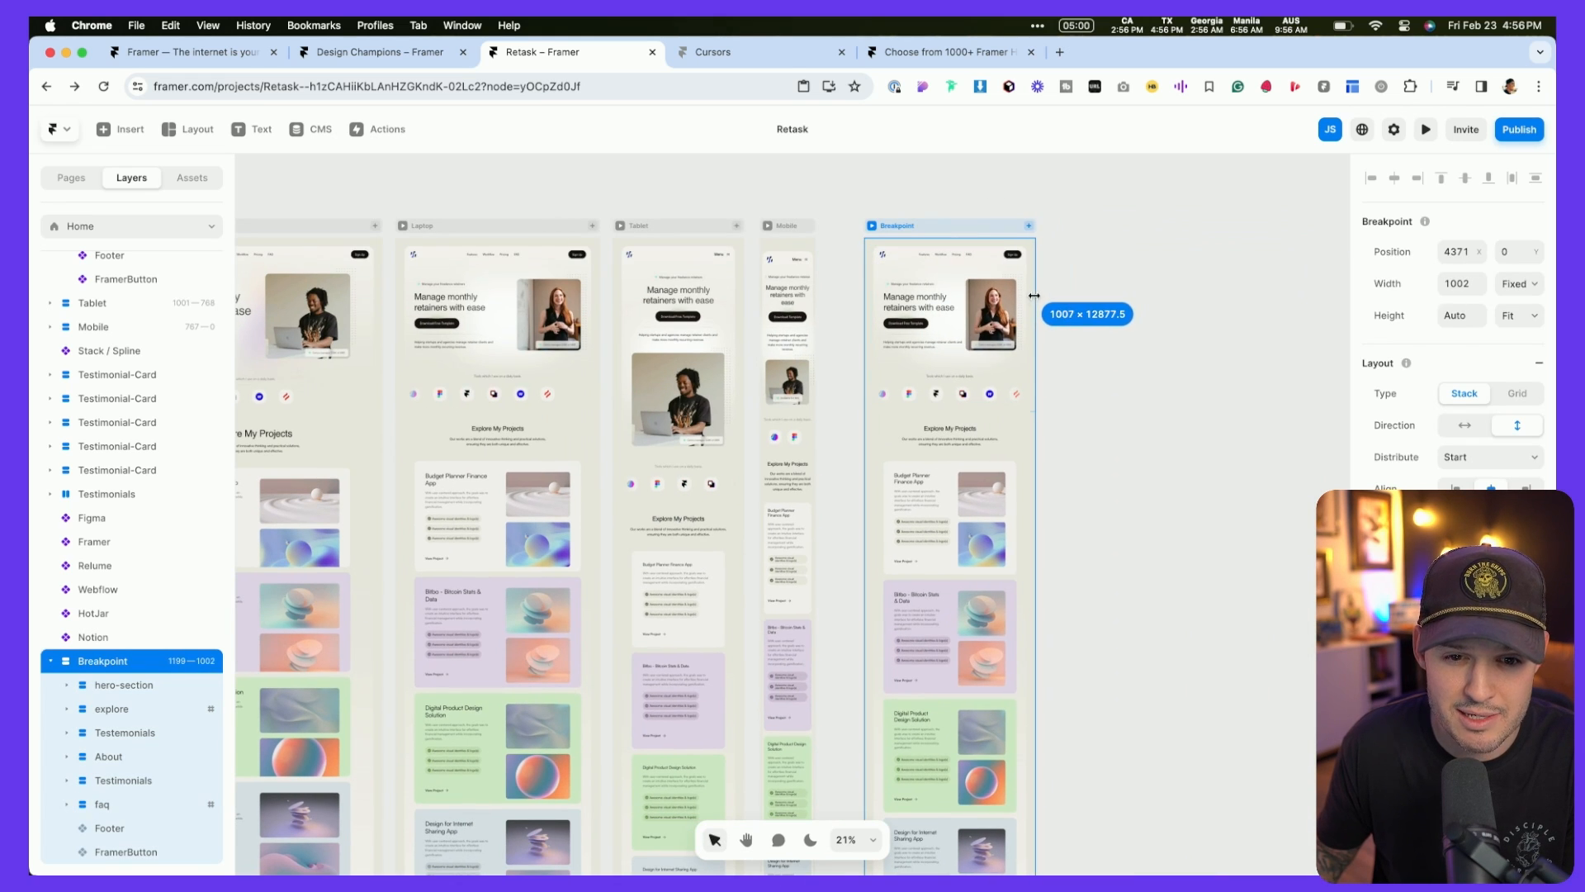
{"action": "left_click", "coordinate": [985, 313]}
{"action": "key", "text": "BackSpace"}
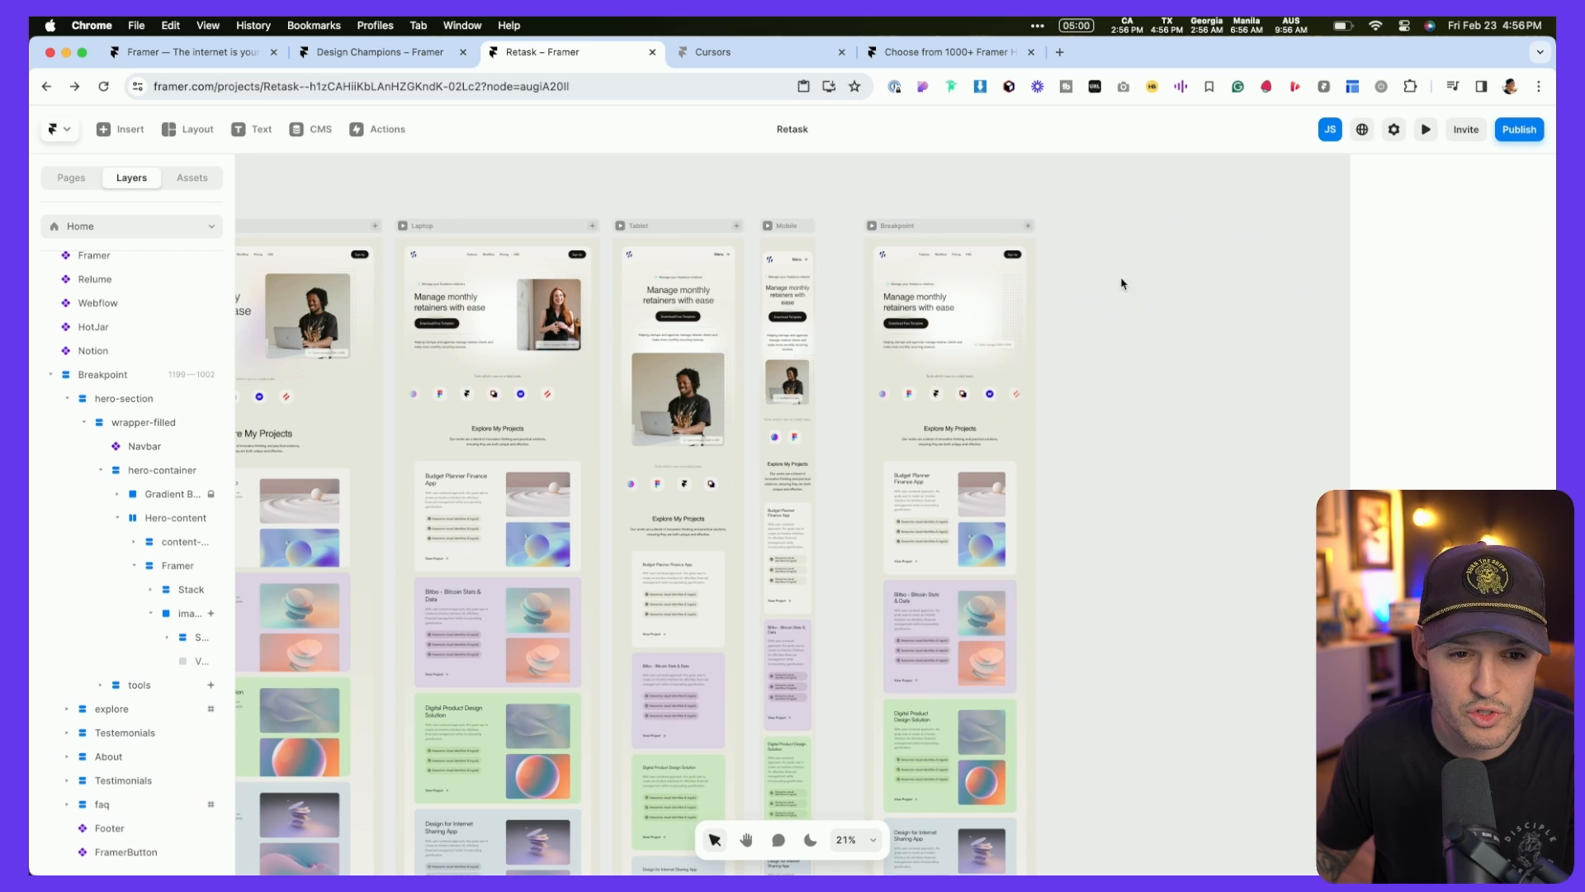
Step: Move the Tablet and Mobile breakpoints together to the far side of the new 1002-wide breakpoint
{"action": "left_click", "coordinate": [780, 225]}
{"action": "left_click", "coordinate": [640, 225], "text": "shift"}
{"action": "left_click_drag", "start_coordinate": [652, 229], "coordinate": [1100, 226]}
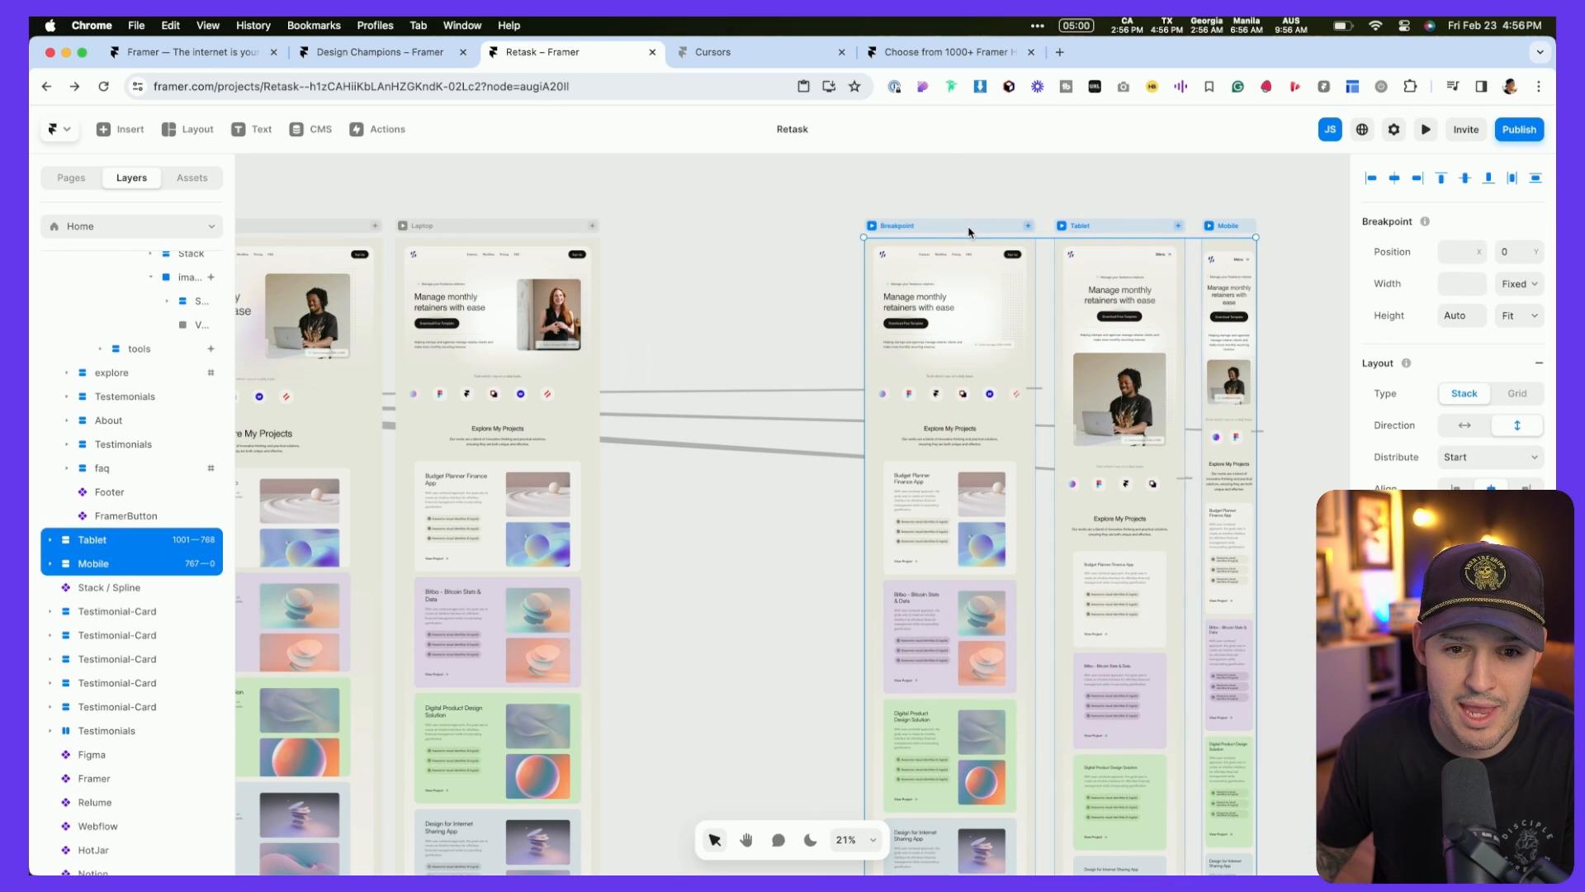
Step: Preview the Desktop page and narrow the preview width to check how the layout responds
{"action": "left_click_drag", "start_coordinate": [701, 195], "coordinate": [946, 195]}
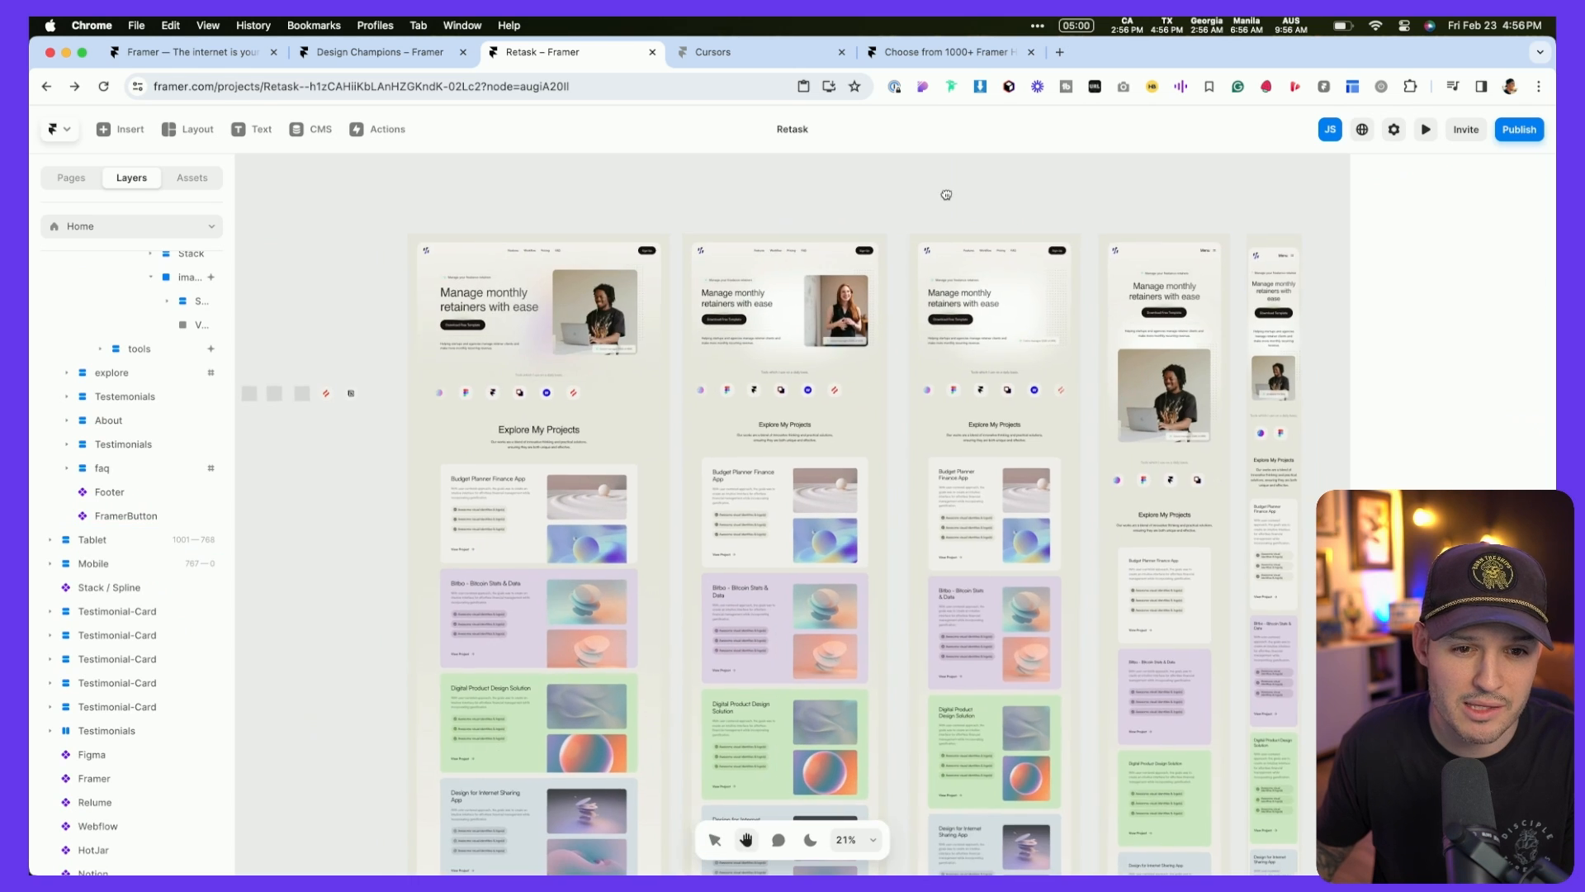
{"action": "left_click", "coordinate": [419, 223]}
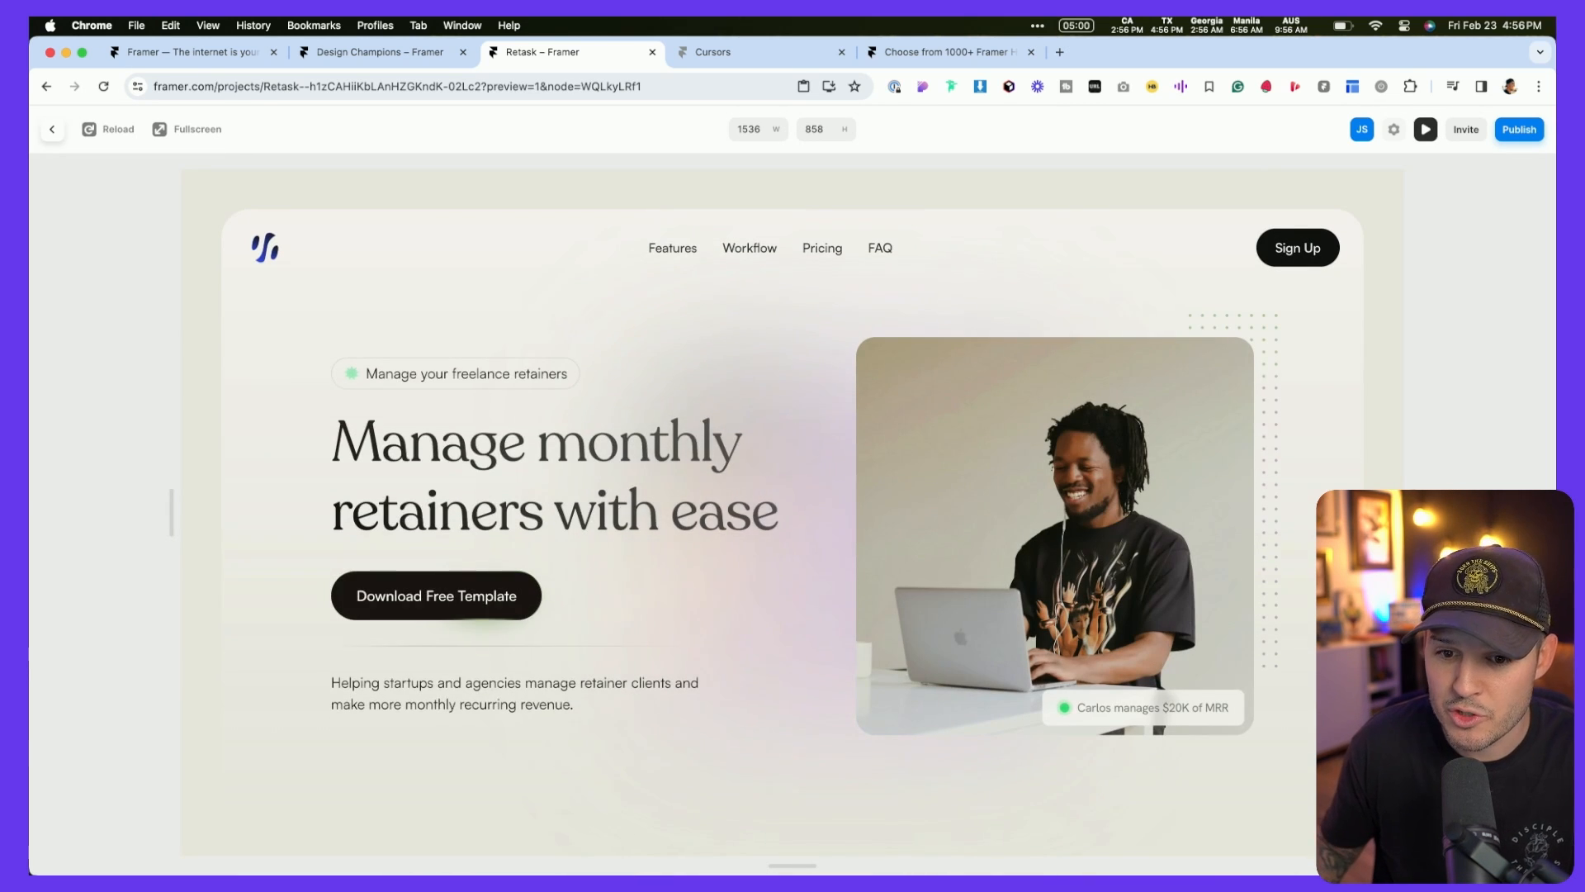
{"action": "left_click_drag", "start_coordinate": [1414, 512], "coordinate": [1306, 526]}
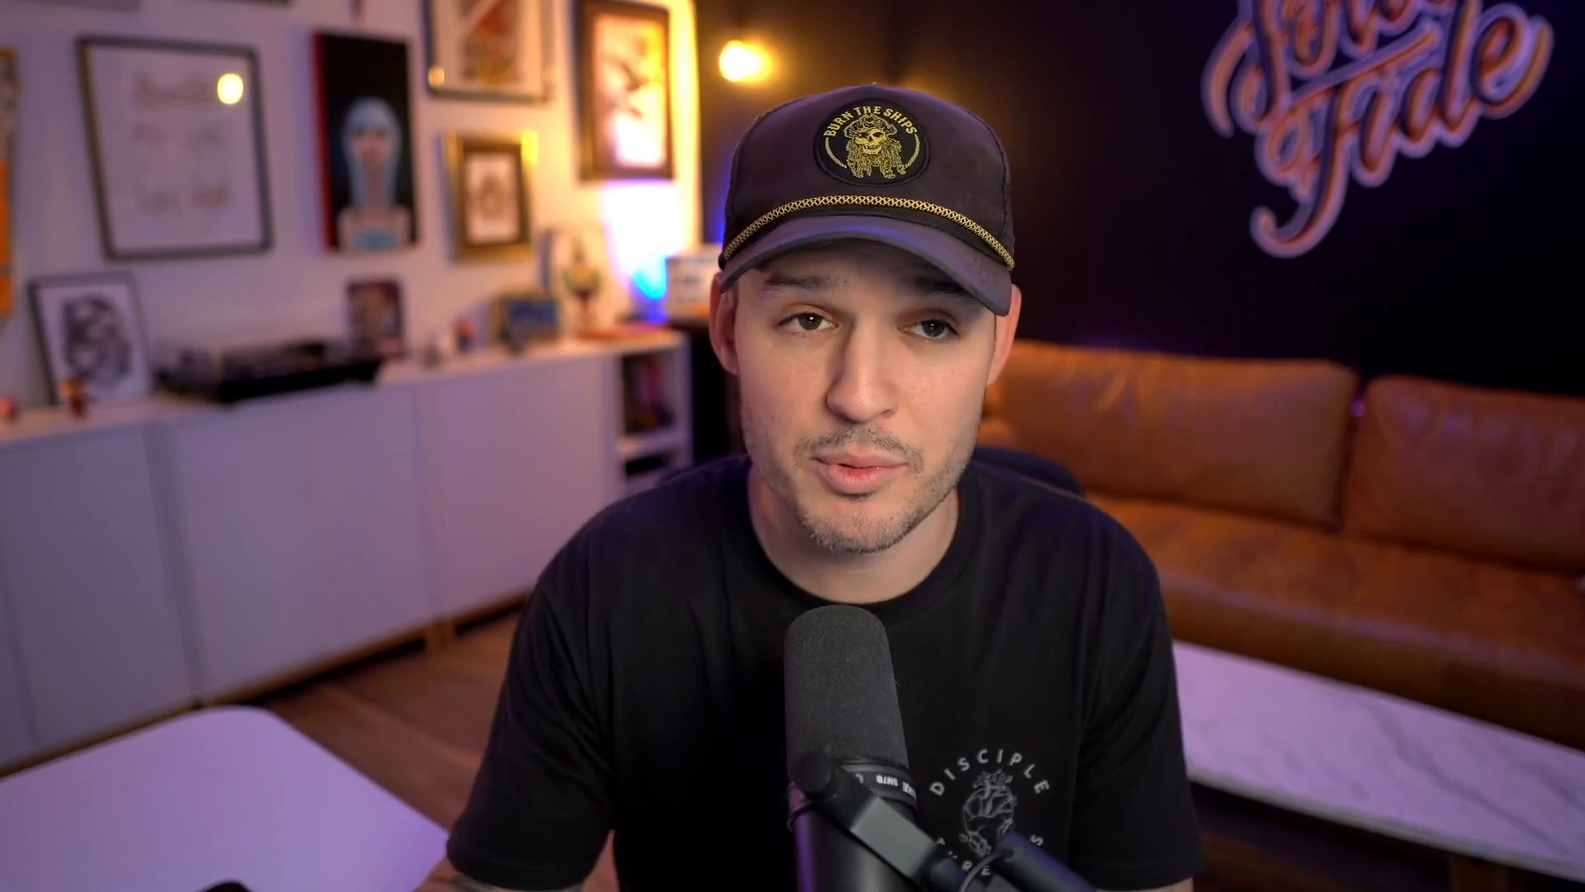